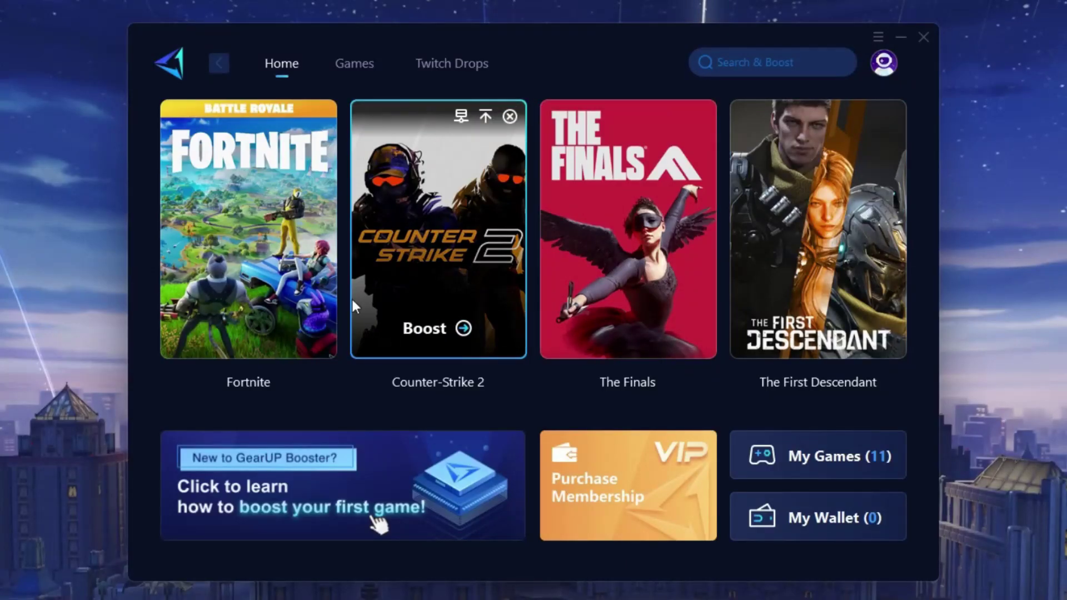
Browse the popular titles in the GearUP Booster games catalog.
{"action": "left_click", "coordinate": [359, 64]}
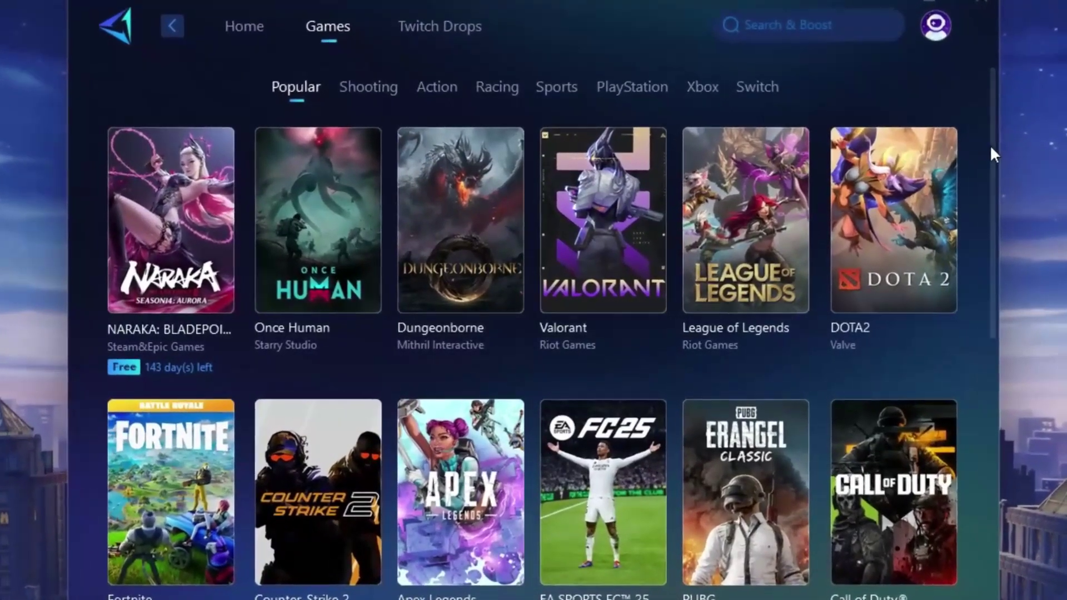
{"action": "scroll", "coordinate": [989, 150], "scroll_direction": "down", "scroll_amount": 10}
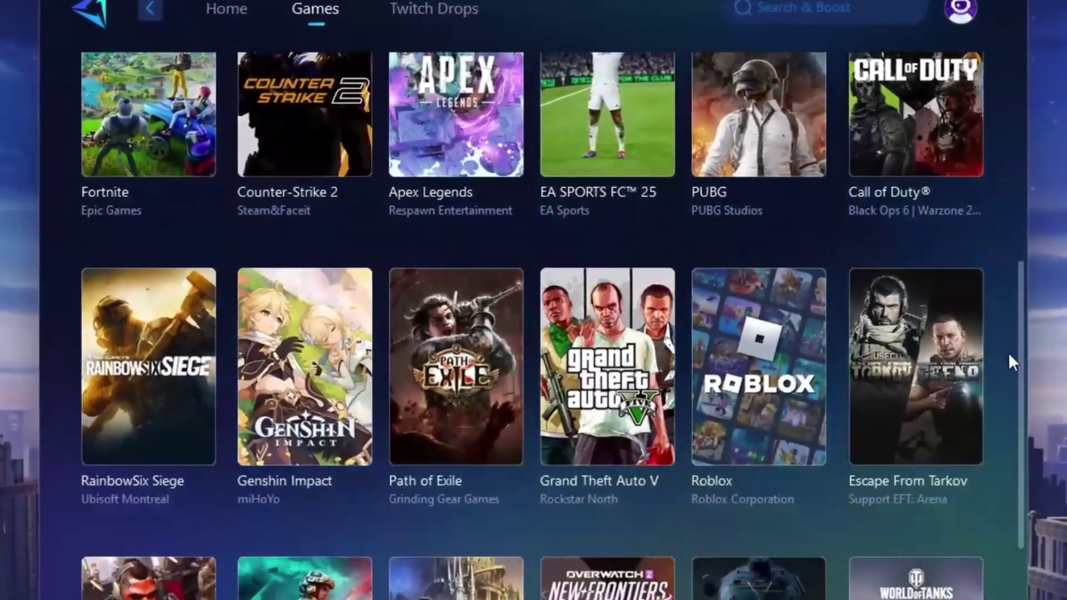
{"action": "scroll", "coordinate": [1022, 501], "scroll_direction": "up", "scroll_amount": 10}
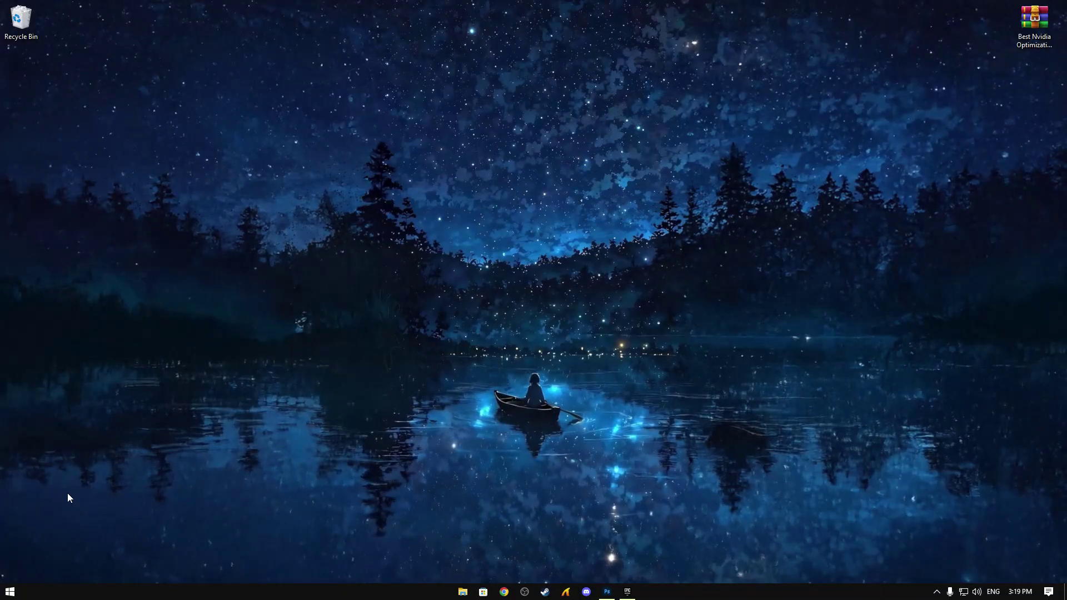
Open the Windows "Create a restore point" settings and move the System Properties window toward the middle of the desktop.
{"action": "key", "text": "super"}
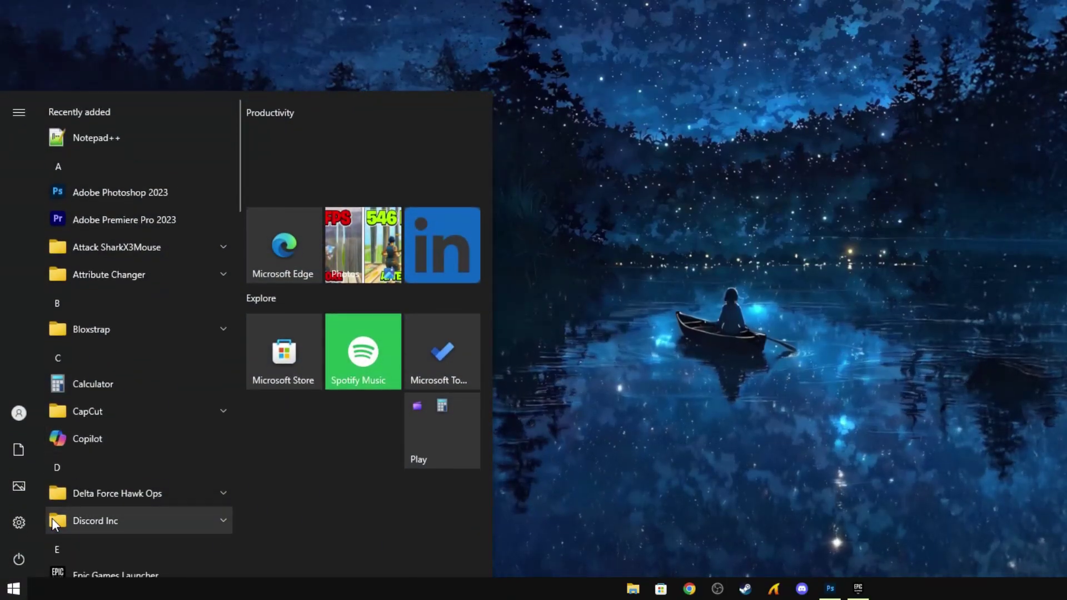
{"action": "type", "text": "c"}
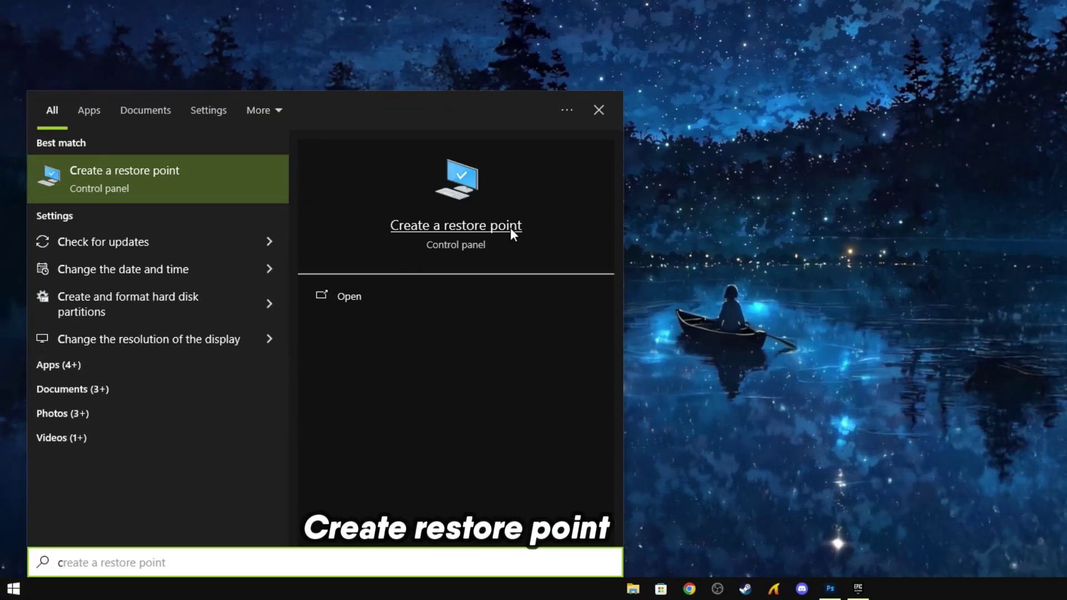
{"action": "left_click", "coordinate": [334, 301]}
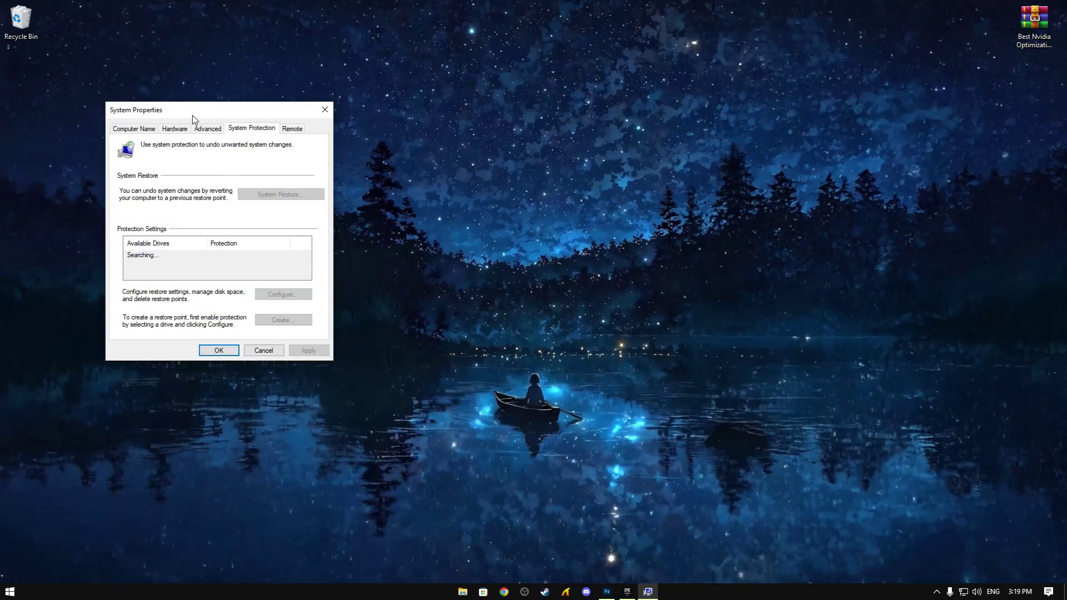
{"action": "left_click_drag", "start_coordinate": [192, 115], "coordinate": [435, 143]}
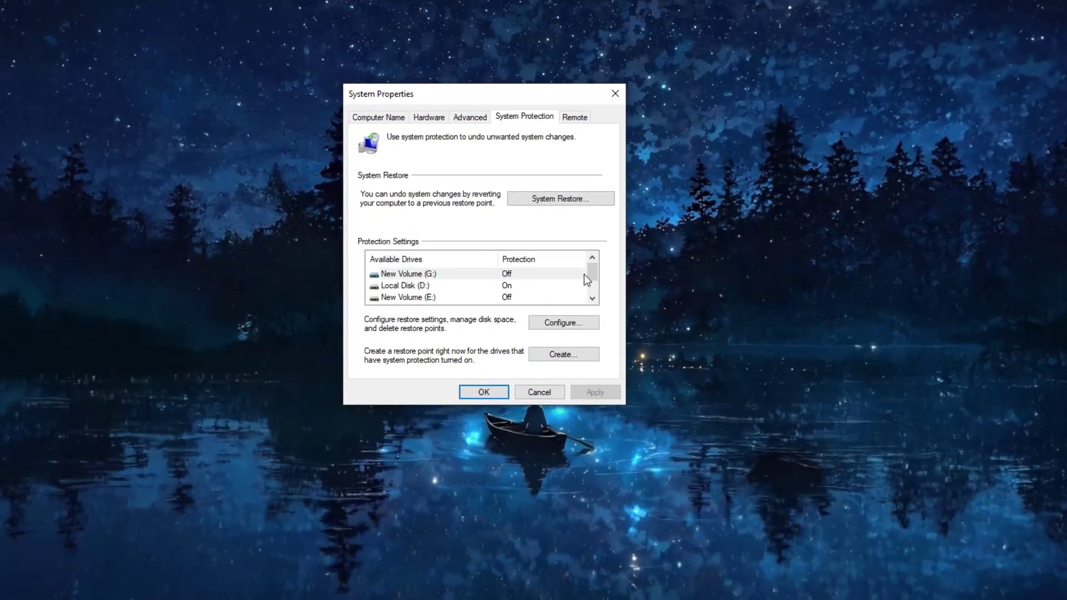
Turn on system protection for Local Disk (C:) (System) and apply the restore settings.
{"action": "left_click", "coordinate": [548, 304]}
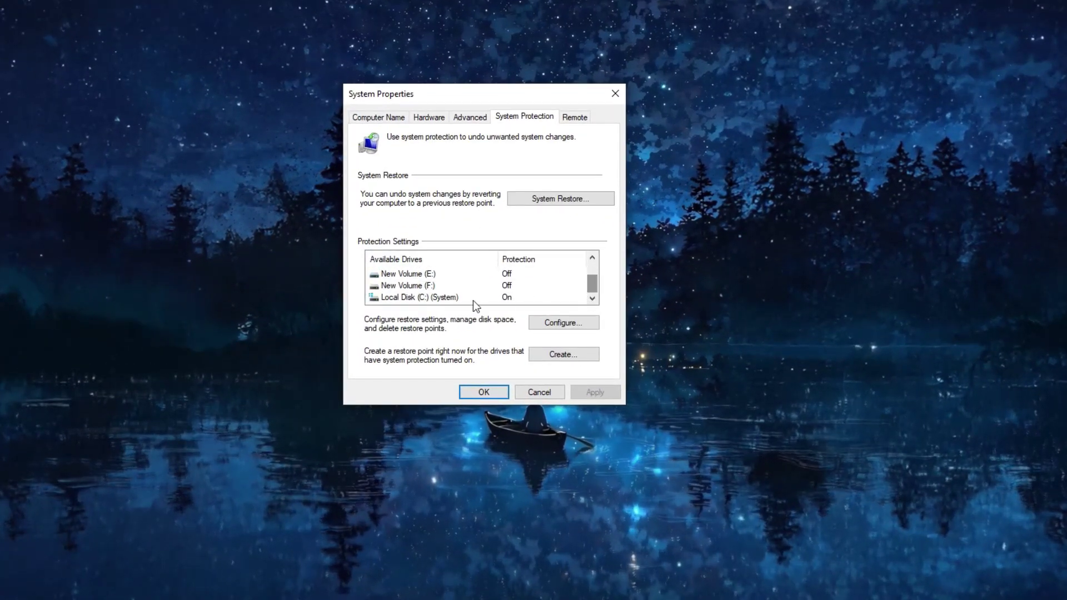
{"action": "left_click", "coordinate": [411, 298]}
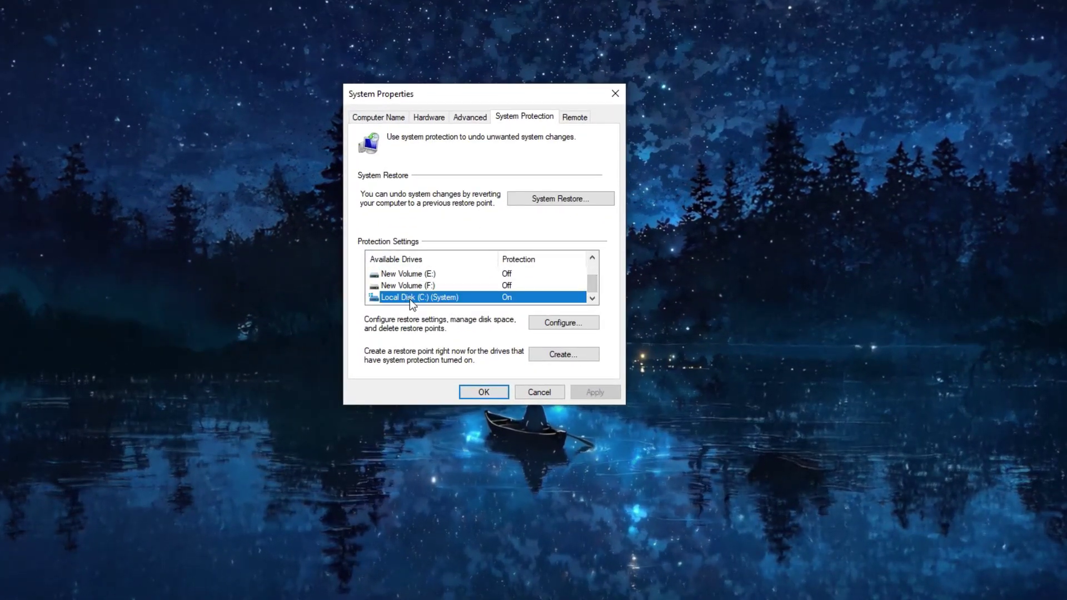
{"action": "left_click", "coordinate": [544, 324]}
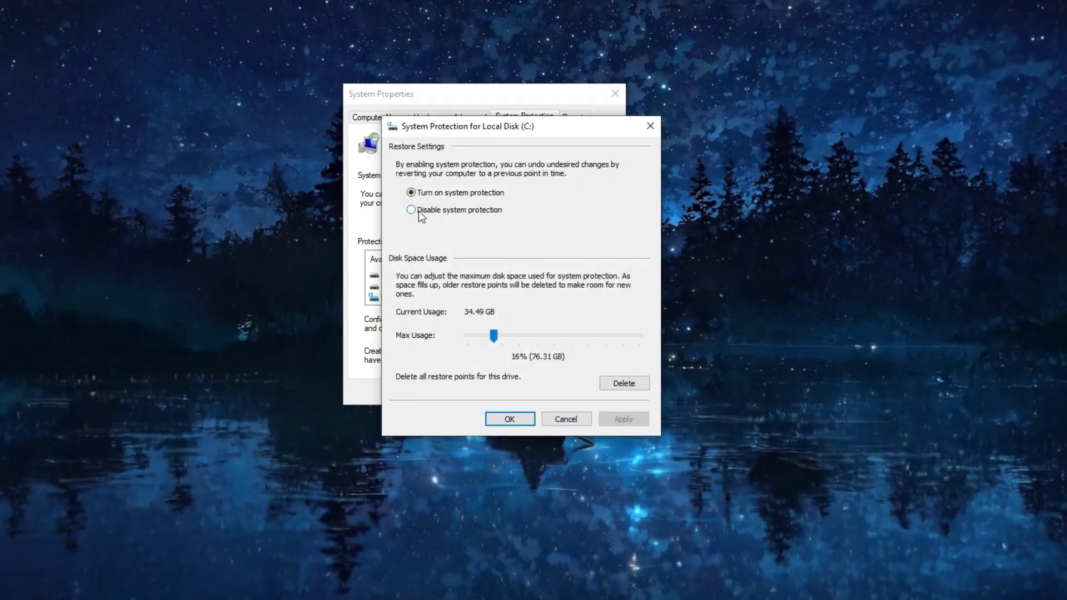
{"action": "left_click", "coordinate": [421, 210]}
{"action": "left_click", "coordinate": [425, 193]}
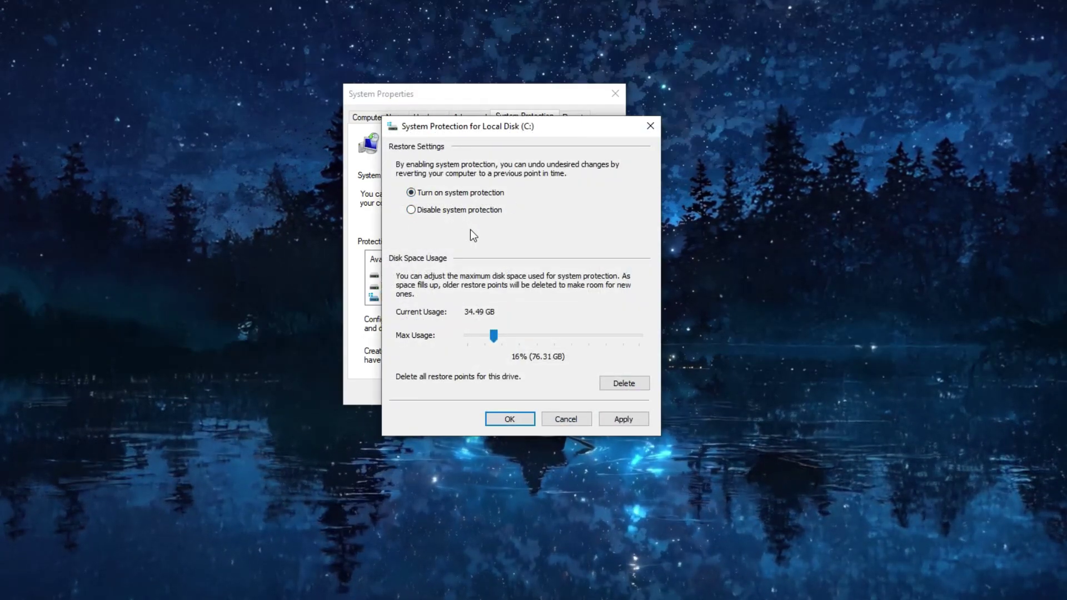
{"action": "left_click", "coordinate": [624, 419]}
{"action": "left_click", "coordinate": [506, 420]}
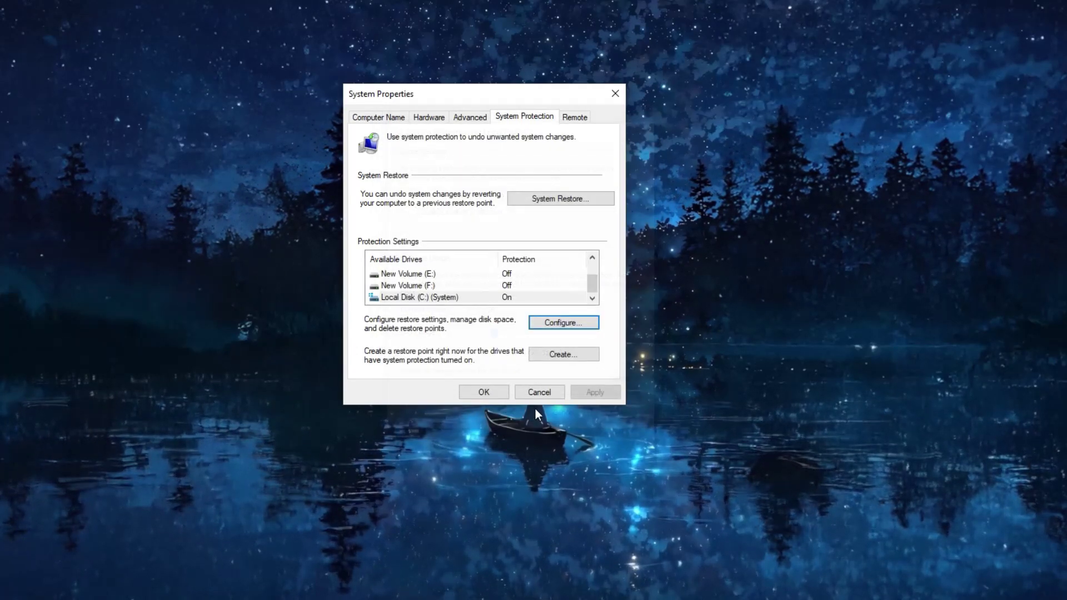
Create a restore point described as "nvidia inspector settings" and close System Properties.
{"action": "left_click", "coordinate": [553, 351]}
{"action": "type", "text": "nvi"}
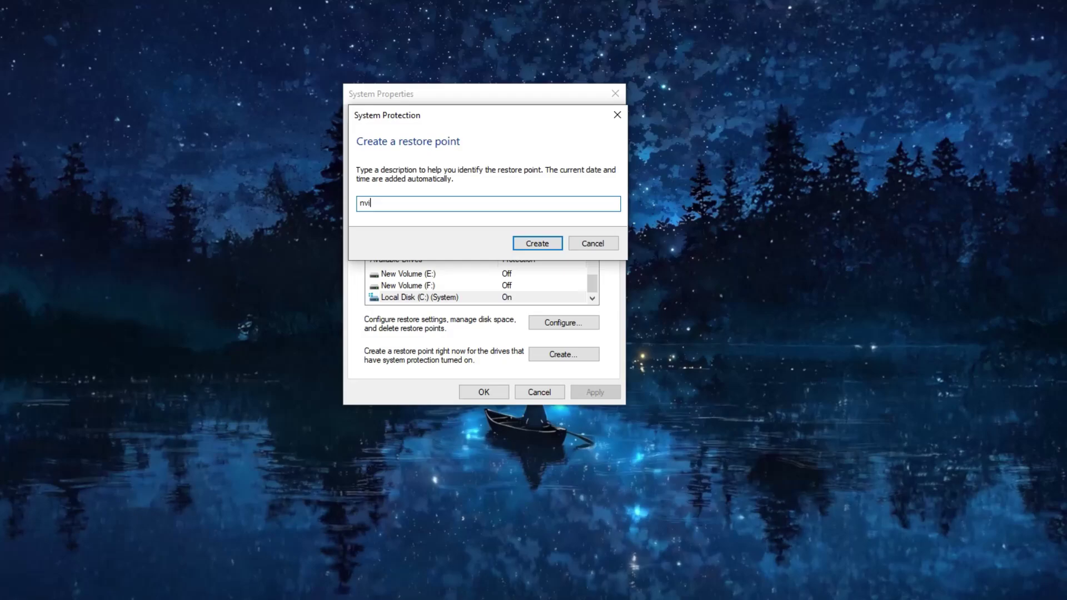
{"action": "type", "text": "dia inpect"}
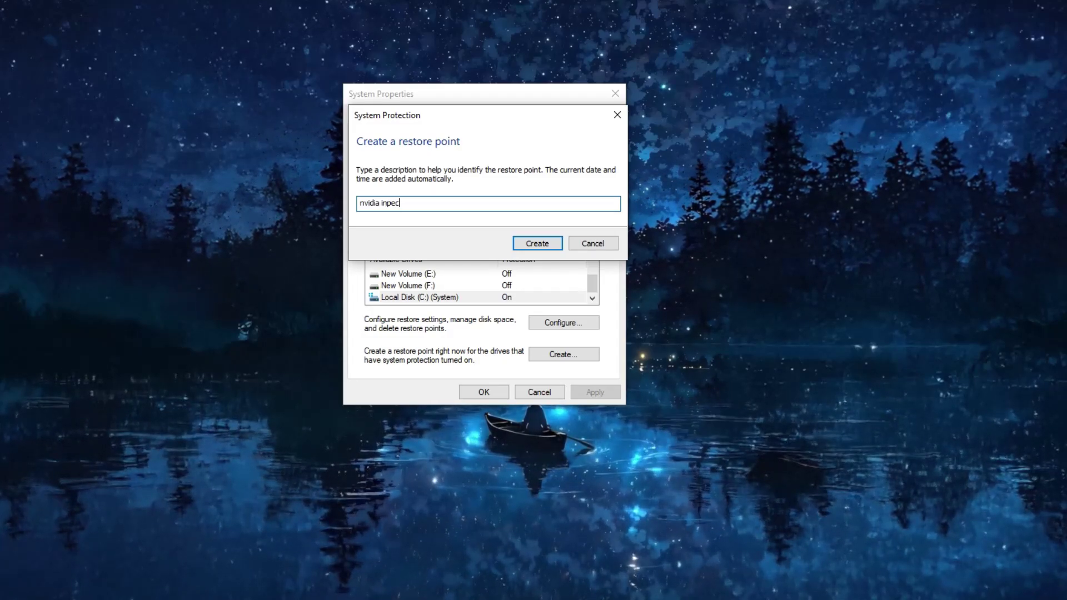
{"action": "key", "text": "BackSpace"}
{"action": "key", "text": "BackSpace"}
{"action": "key", "text": "BackSpace"}
{"action": "key", "text": "BackSpace"}
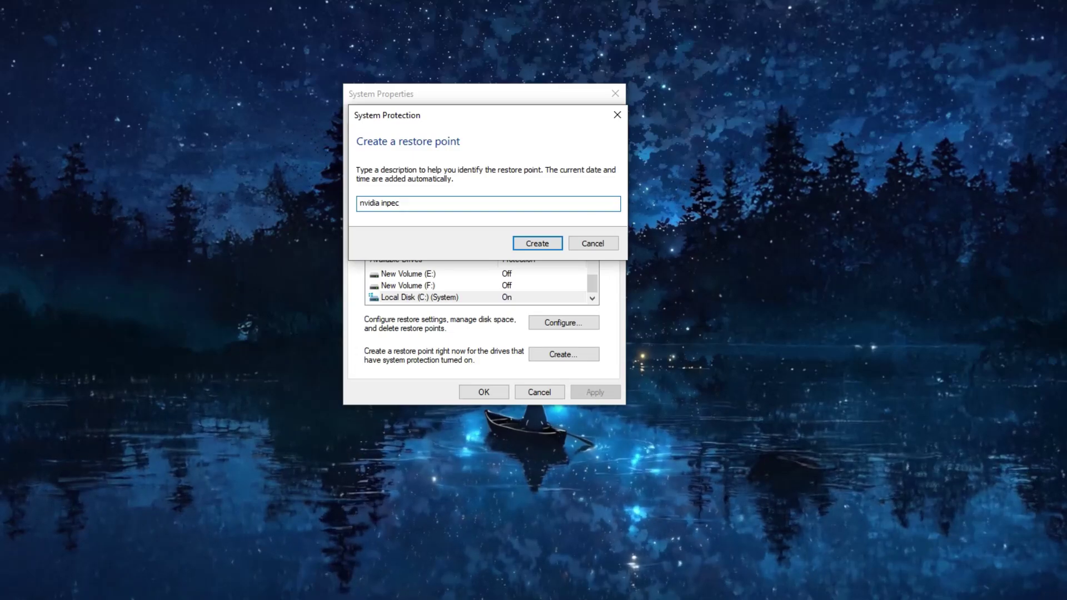
{"action": "type", "text": "s"}
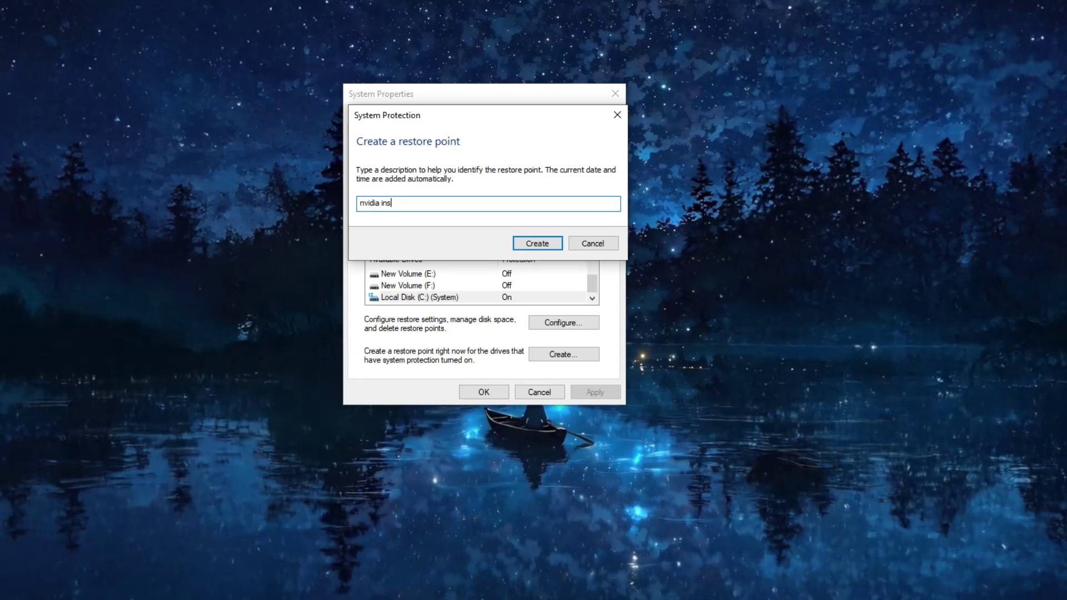
{"action": "type", "text": "pector settings"}
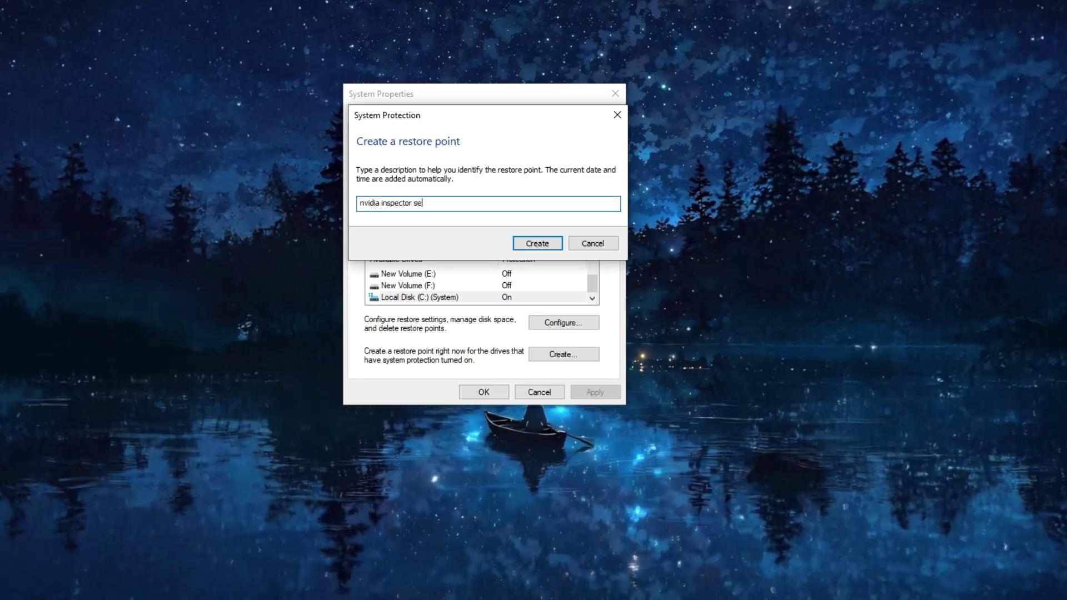
{"action": "key", "text": "Return"}
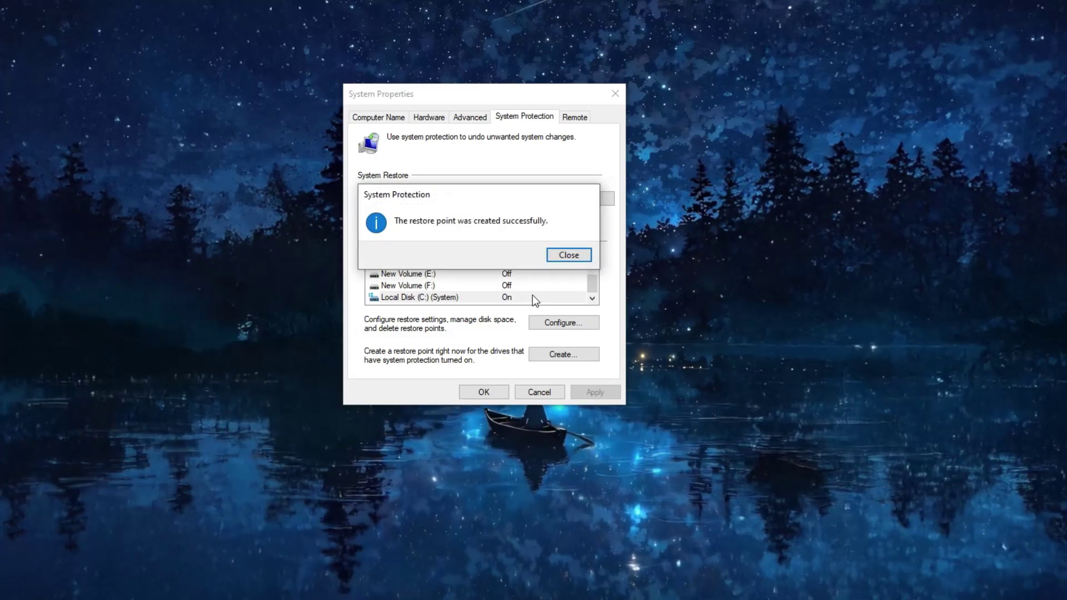
{"action": "left_click", "coordinate": [563, 257]}
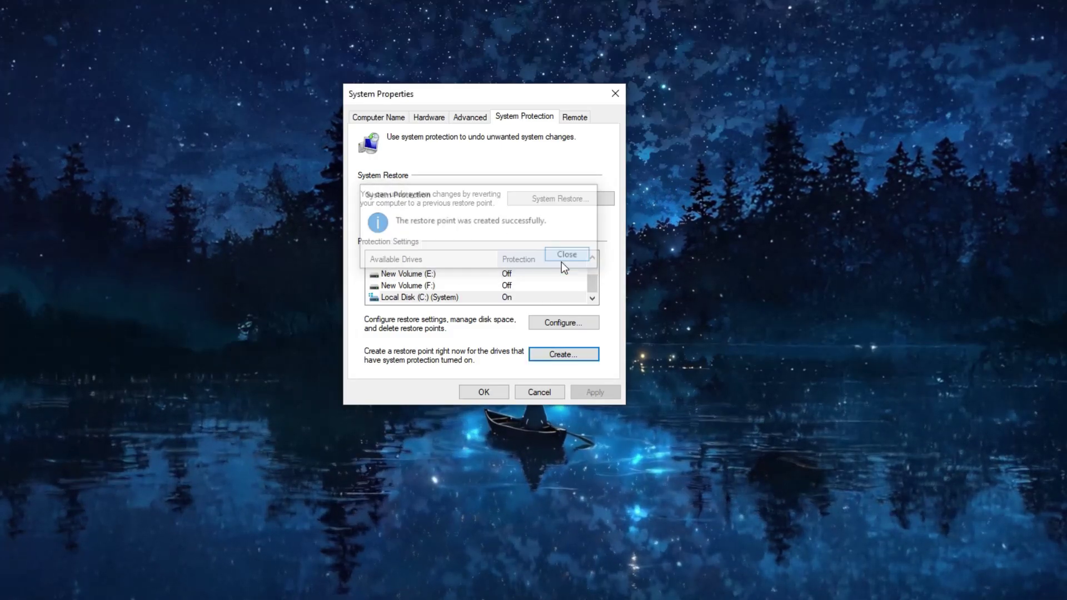
{"action": "left_click", "coordinate": [485, 391]}
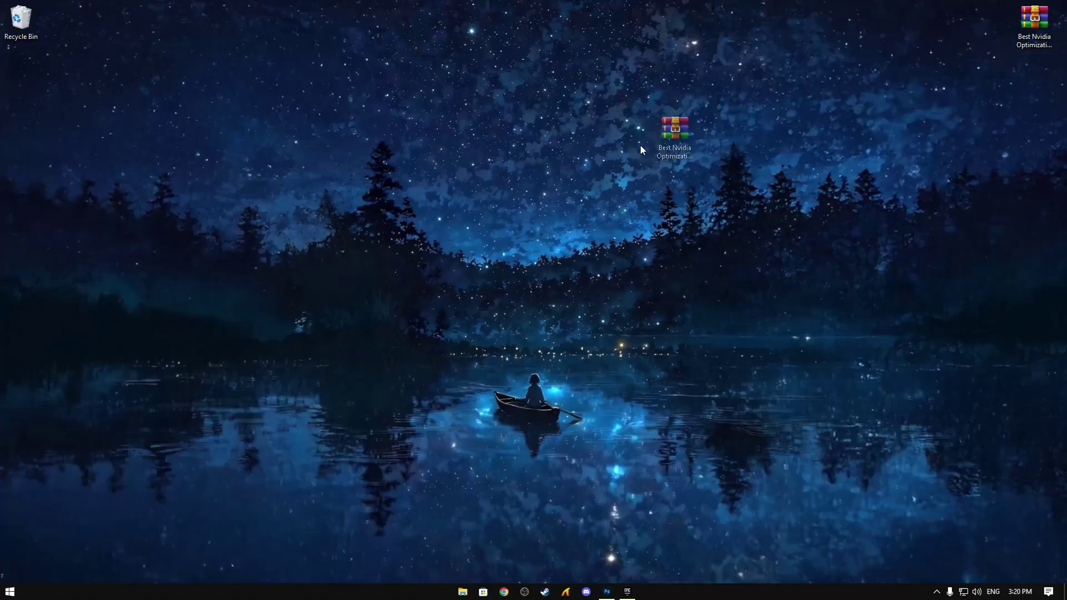
Extract the Best Nvidia Optimization Pack archive on the desktop, place its folder beside the archive and open the folder.
{"action": "left_click_drag", "start_coordinate": [675, 125], "coordinate": [525, 192]}
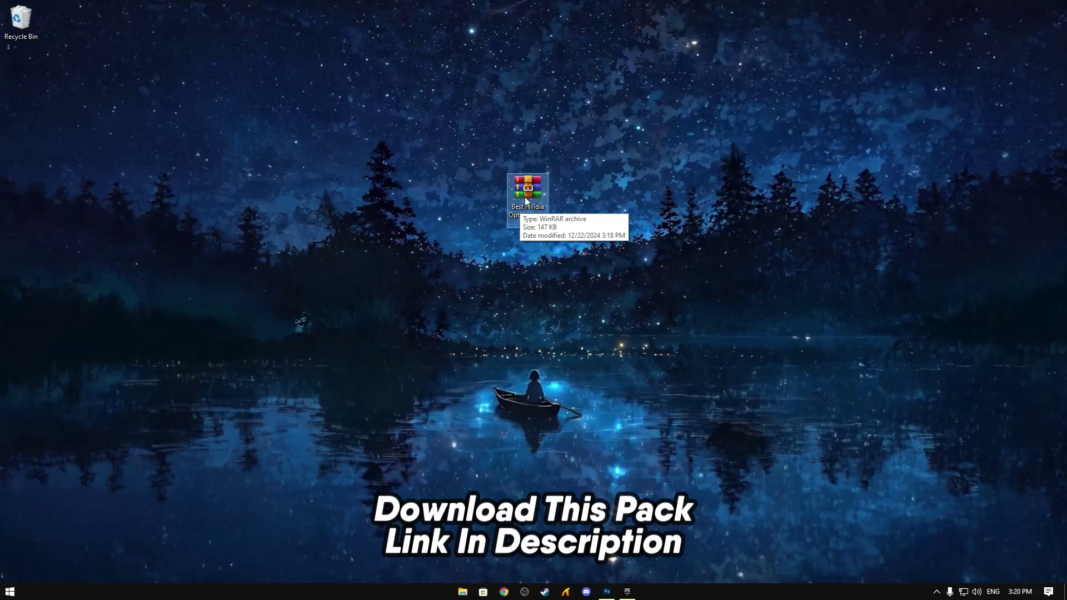
{"action": "right_click", "coordinate": [525, 197]}
{"action": "left_click", "coordinate": [560, 254]}
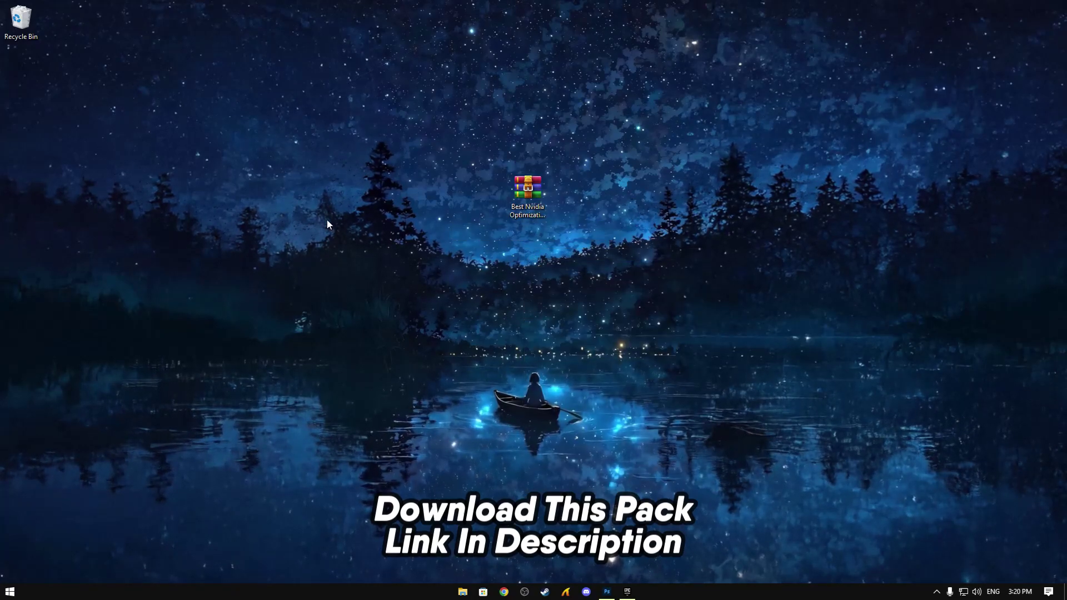
{"action": "left_click_drag", "start_coordinate": [35, 94], "coordinate": [485, 195]}
{"action": "right_click", "coordinate": [489, 193]}
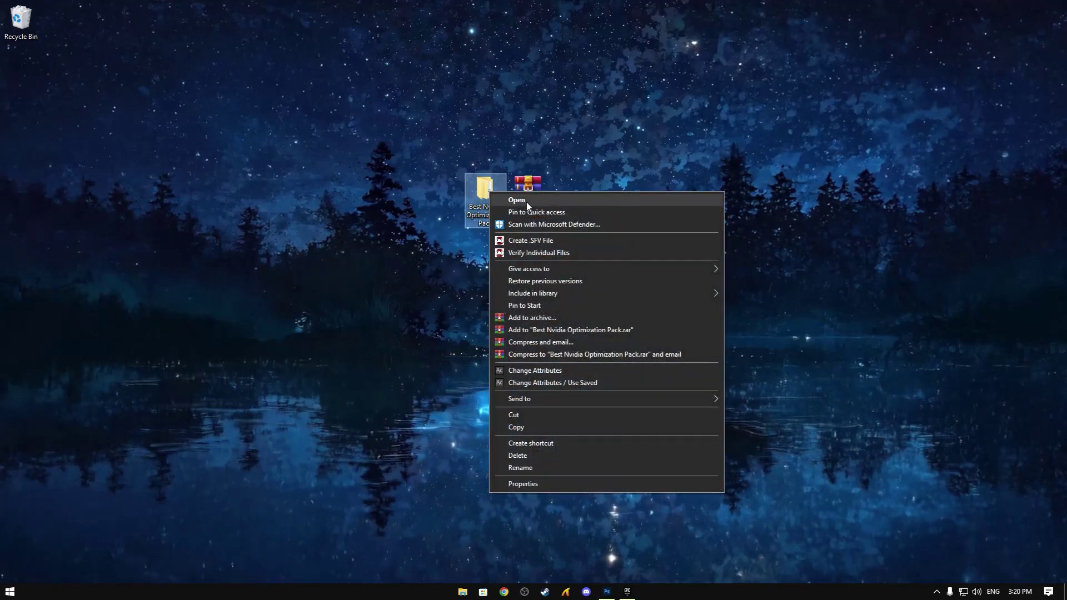
{"action": "left_click", "coordinate": [526, 201]}
Extract the nvidiaProfileInspector (1) ZIP archive into the Best Nvidia Optimization Pack folder.
{"action": "left_click", "coordinate": [394, 205]}
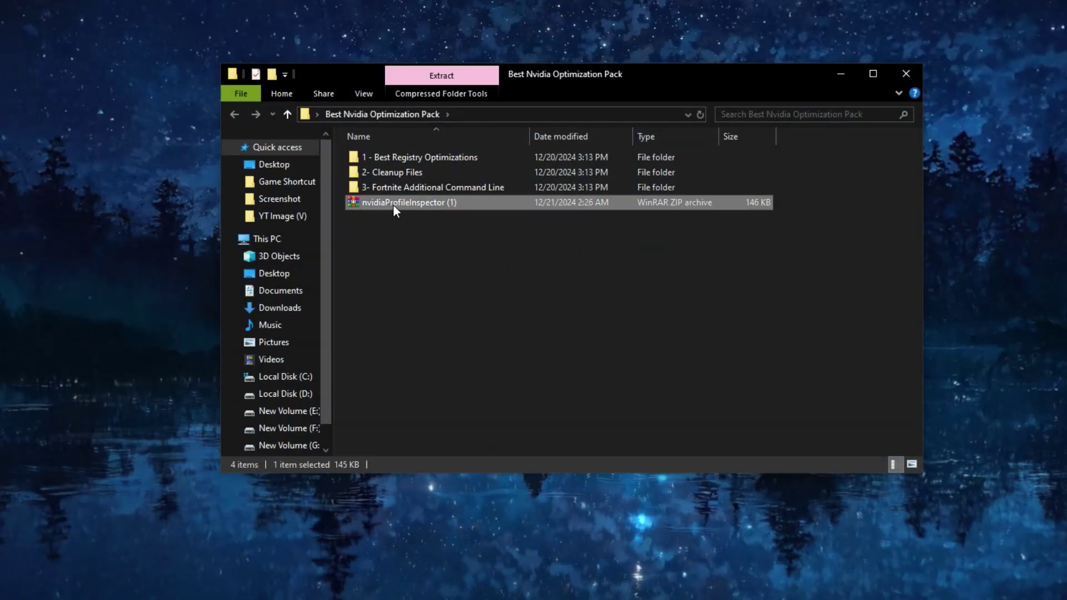
{"action": "right_click", "coordinate": [392, 205]}
{"action": "left_click", "coordinate": [431, 282]}
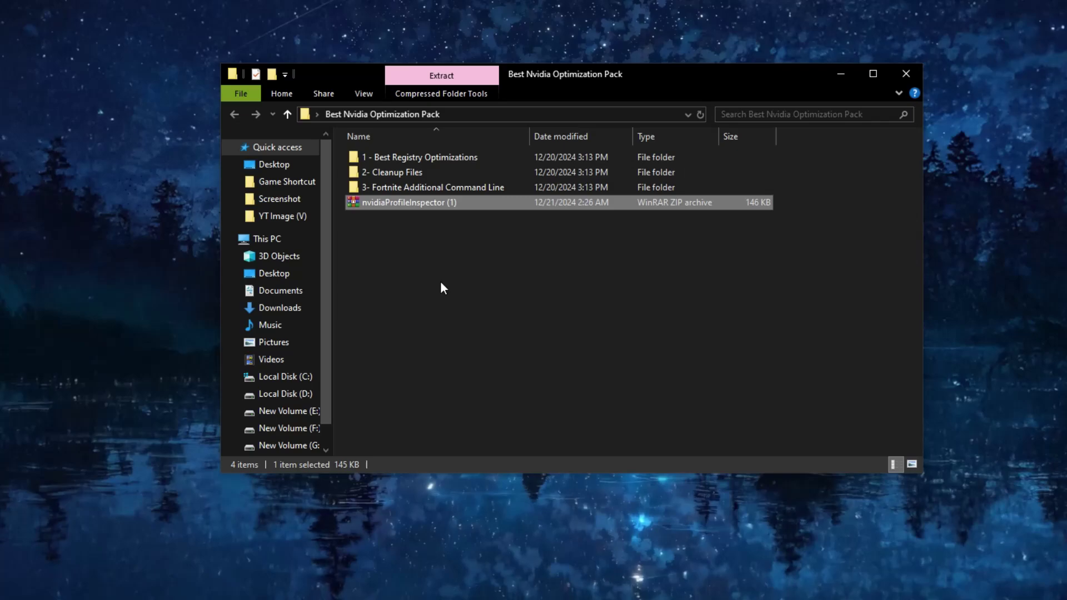
Launch the extracted nvidiaProfileInspector application and allow it to make changes to the device.
{"action": "left_click", "coordinate": [375, 220]}
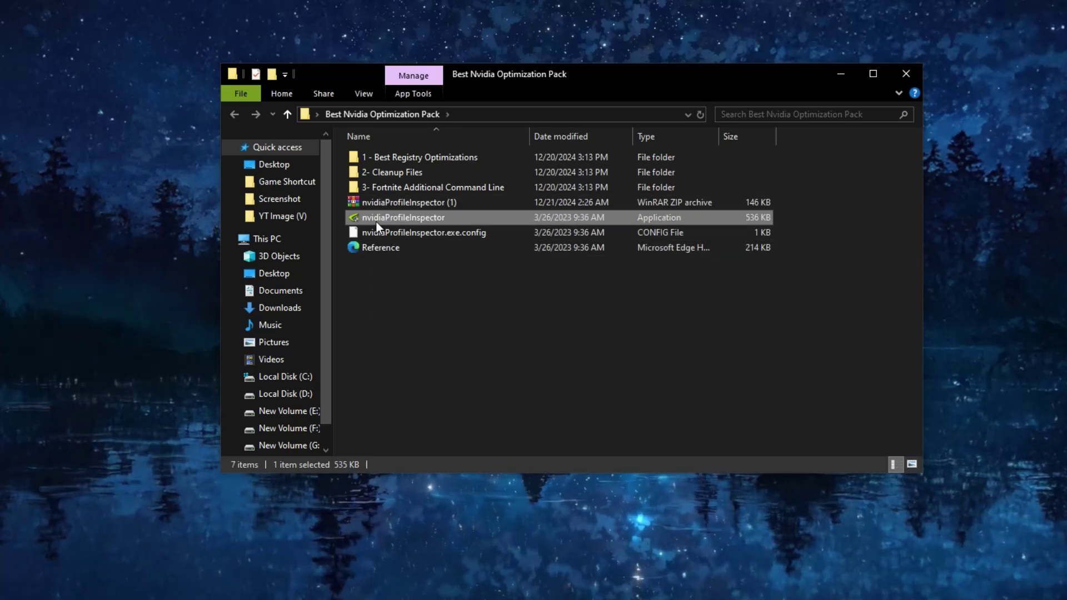
{"action": "right_click", "coordinate": [376, 221]}
{"action": "left_click", "coordinate": [429, 253]}
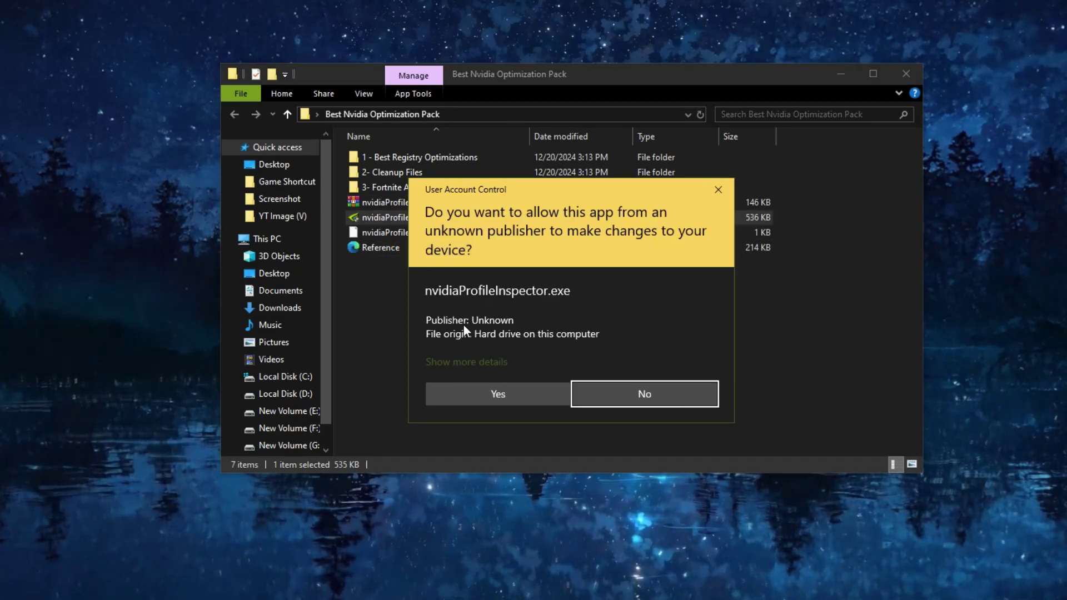
{"action": "left_click", "coordinate": [498, 395]}
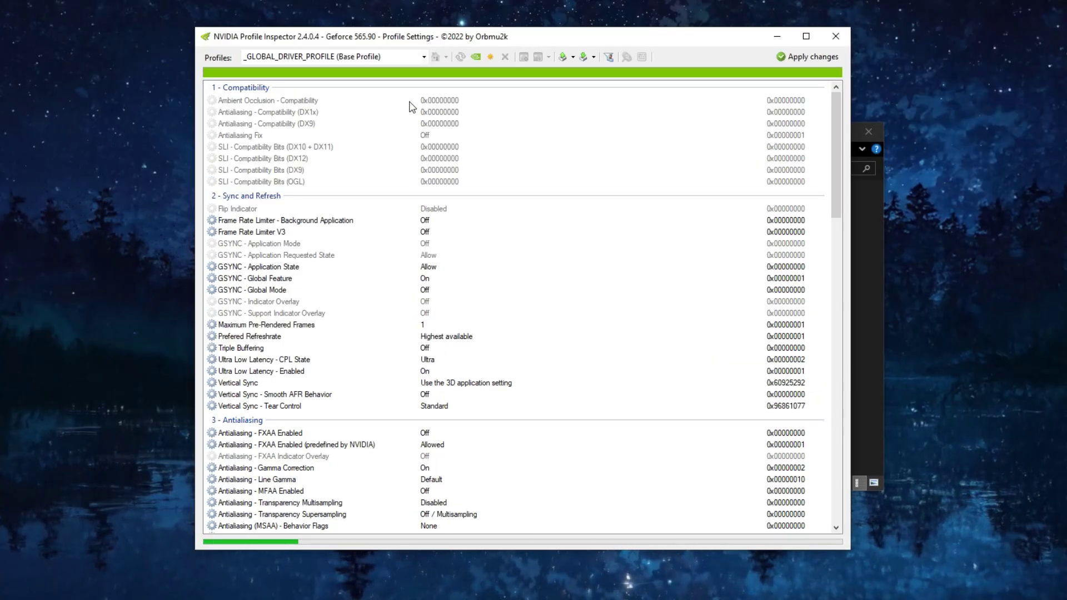
Find and load the Fortnite profile in NVIDIA Profile Inspector.
{"action": "left_click", "coordinate": [367, 56]}
{"action": "type", "text": "f"}
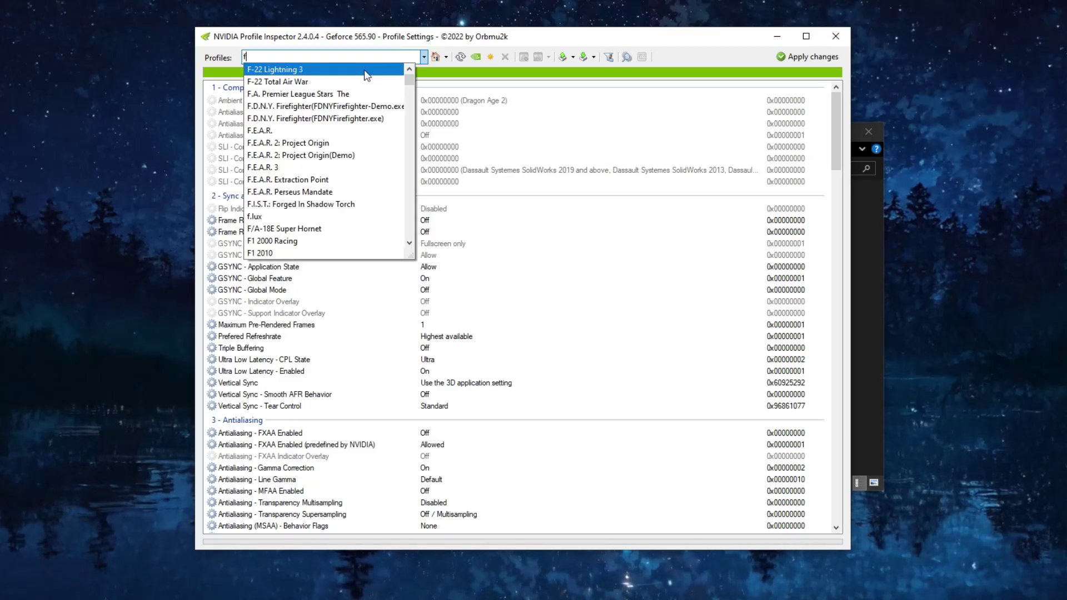
{"action": "type", "text": "o"}
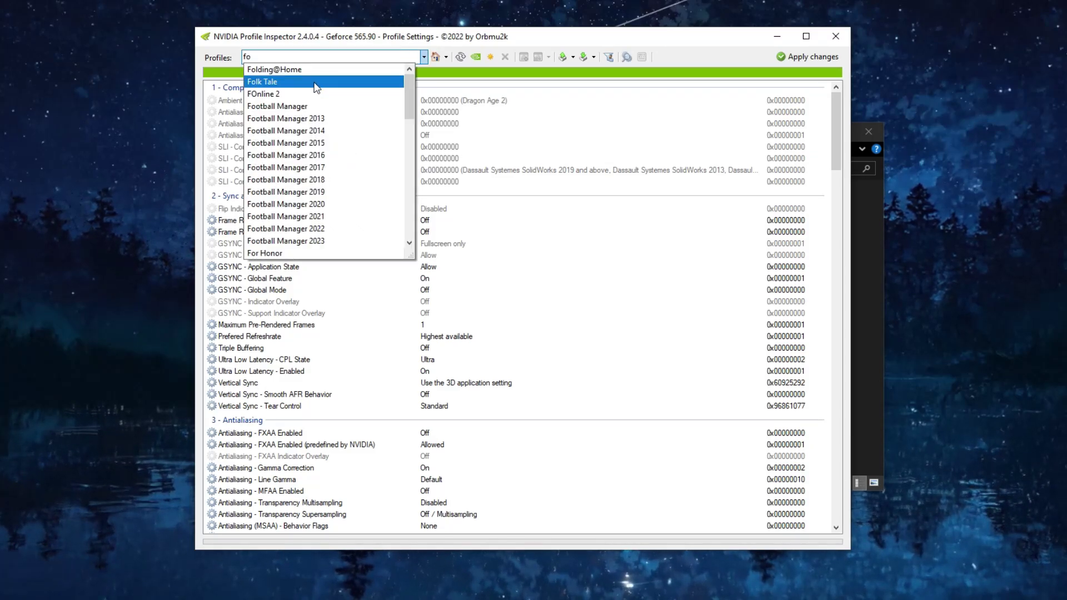
{"action": "type", "text": "rt"}
{"action": "left_click", "coordinate": [269, 84]}
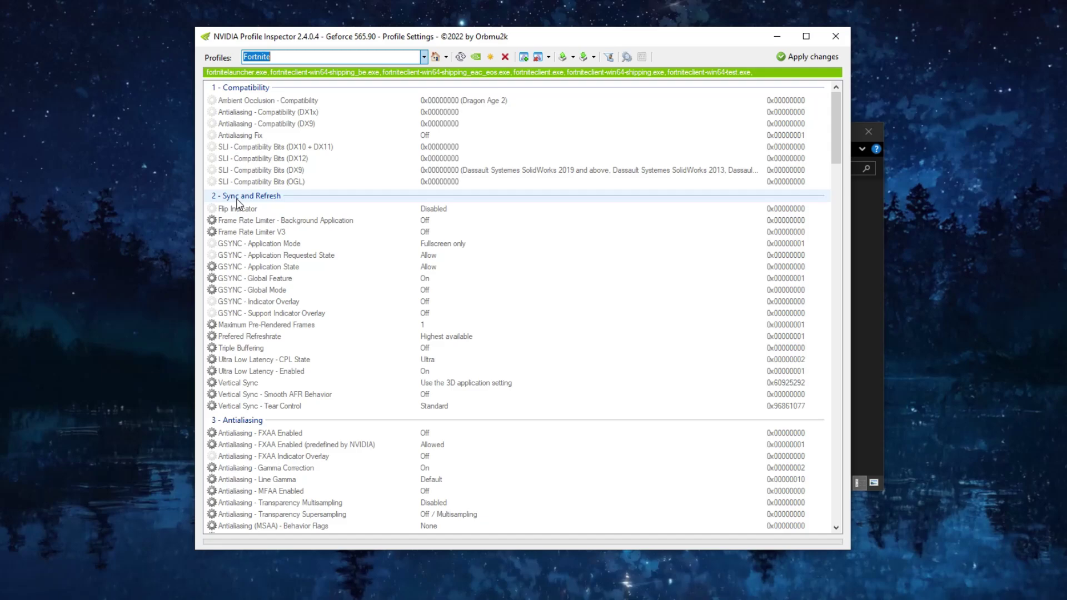
Set GSYNC - Application Mode to Off in the Fortnite profile's Sync and Refresh section.
{"action": "left_click", "coordinate": [248, 243]}
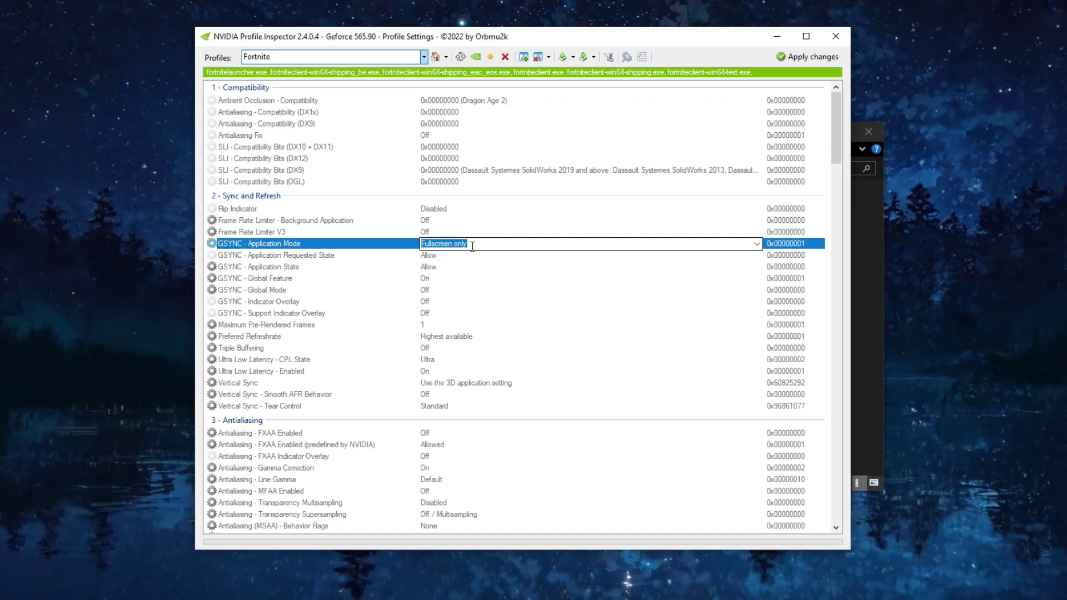
{"action": "left_click", "coordinate": [757, 244]}
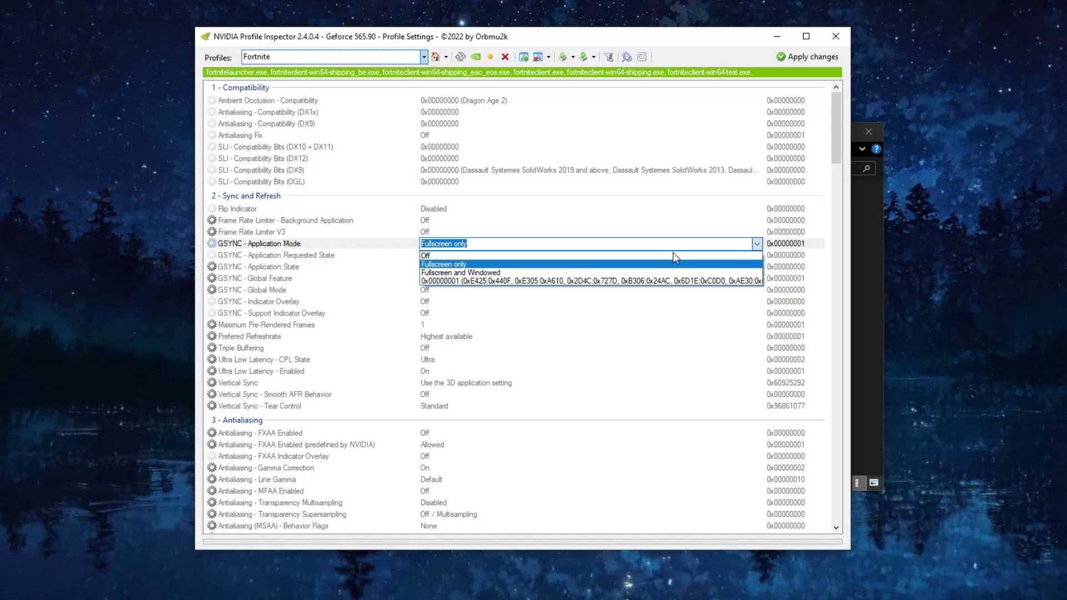
{"action": "left_click", "coordinate": [436, 256]}
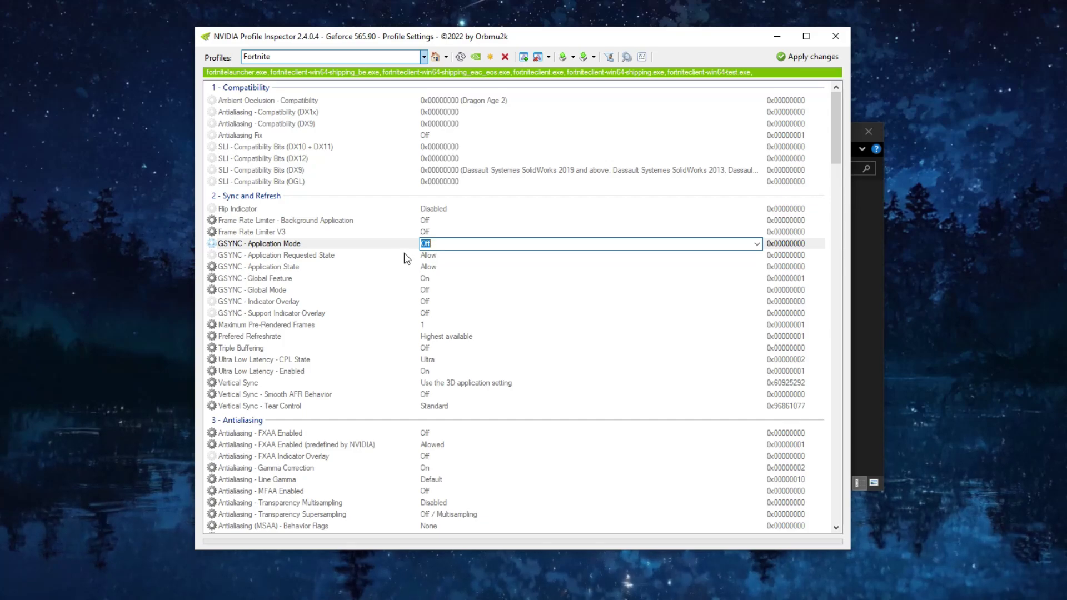
Set both GSYNC - Application Requested State and GSYNC - Application State to Force Off.
{"action": "left_click", "coordinate": [249, 257]}
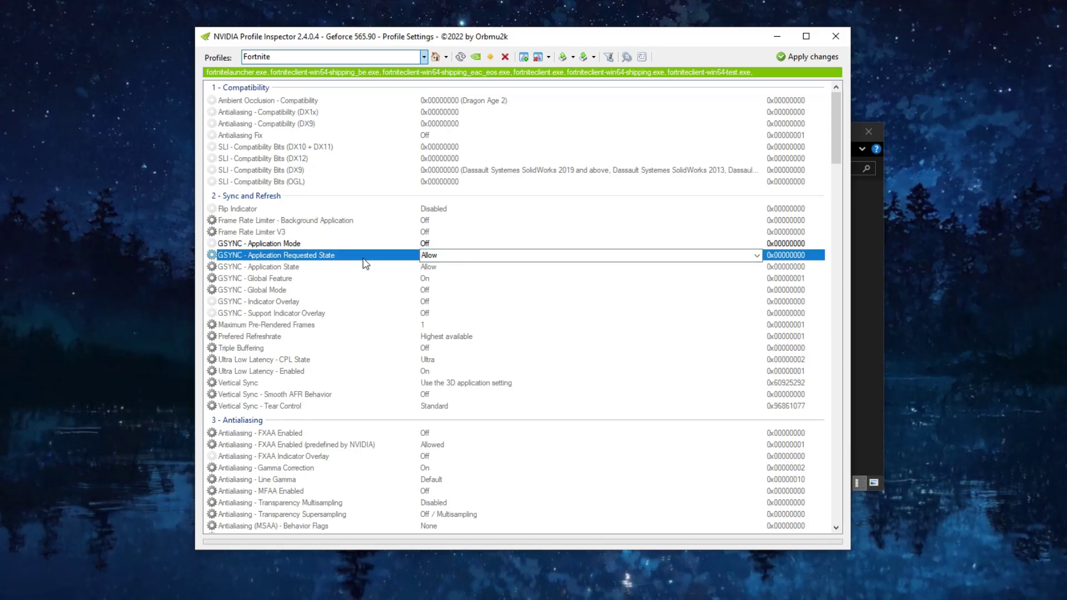
{"action": "left_click", "coordinate": [751, 257]}
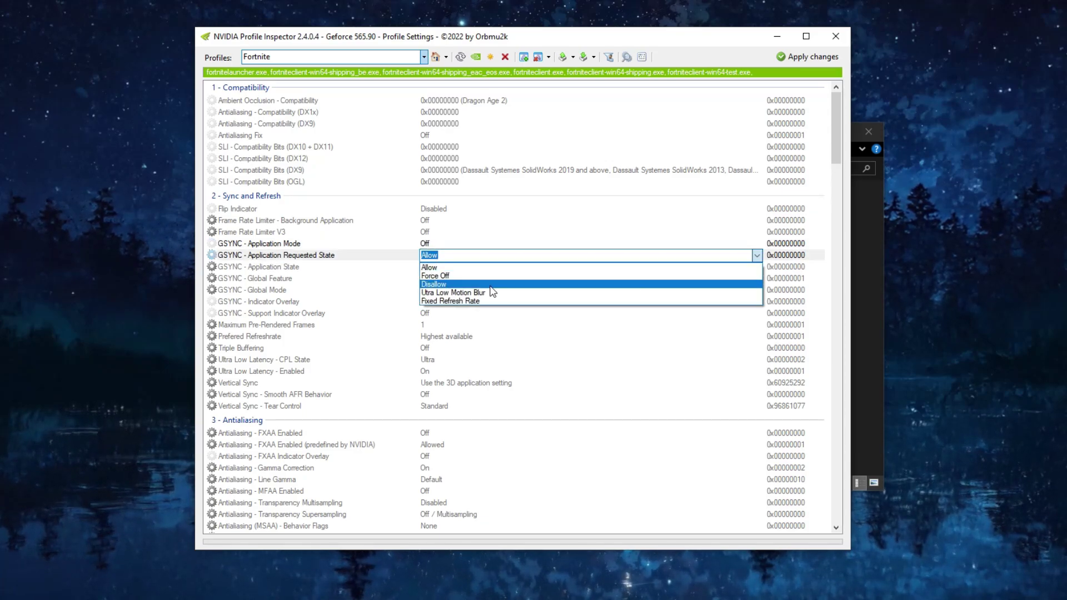
{"action": "left_click", "coordinate": [435, 275]}
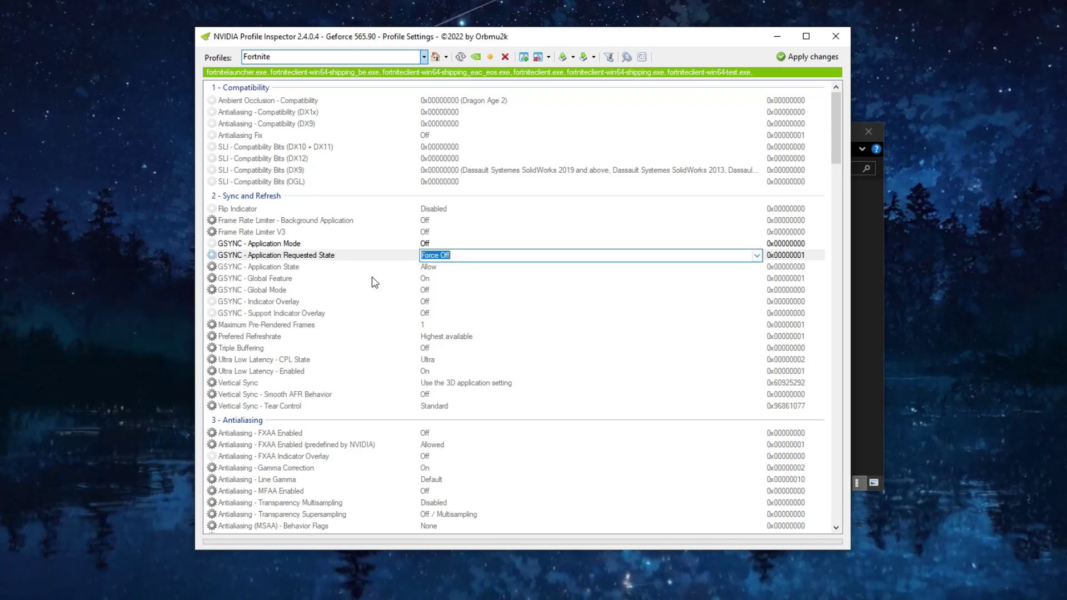
{"action": "left_click", "coordinate": [231, 278]}
{"action": "left_click", "coordinate": [232, 269]}
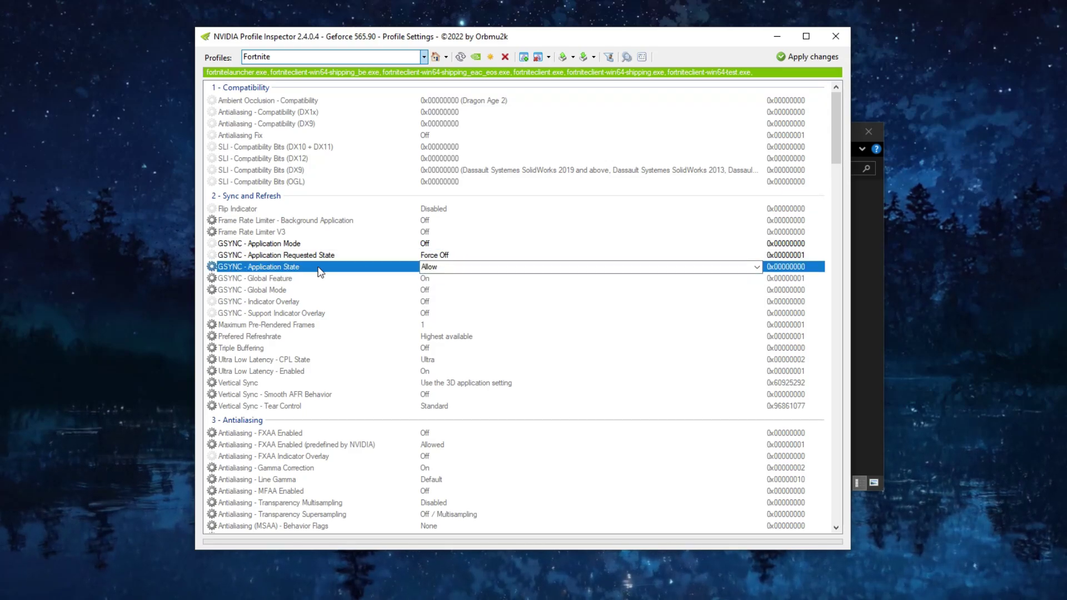
{"action": "left_click", "coordinate": [757, 267]}
{"action": "left_click", "coordinate": [432, 288]}
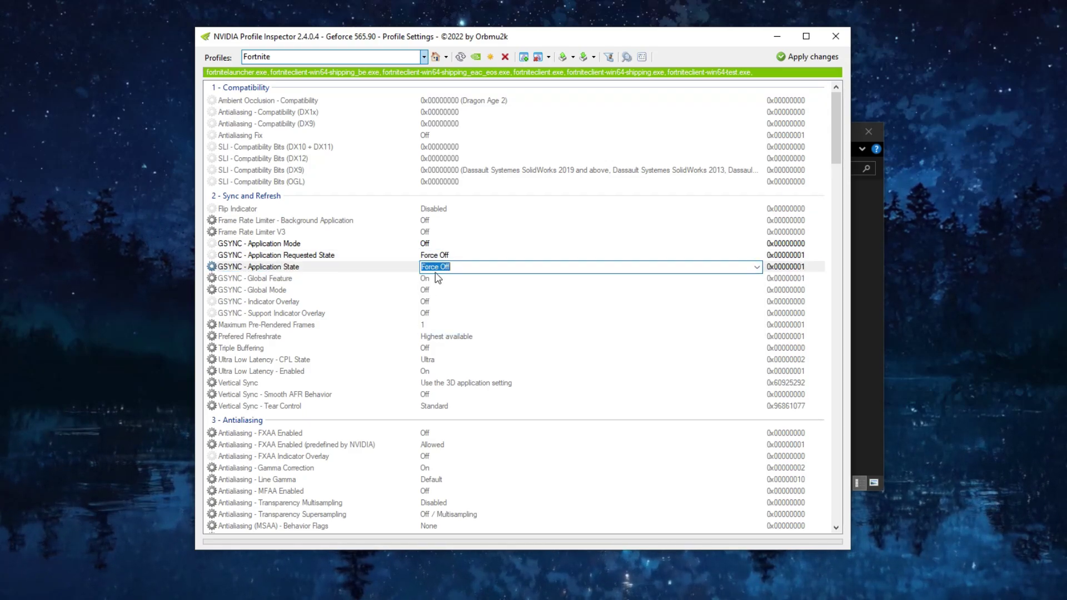
Set GSYNC - Global Feature to Off and Vertical Sync to Use the 3D application setting.
{"action": "left_click", "coordinate": [270, 283]}
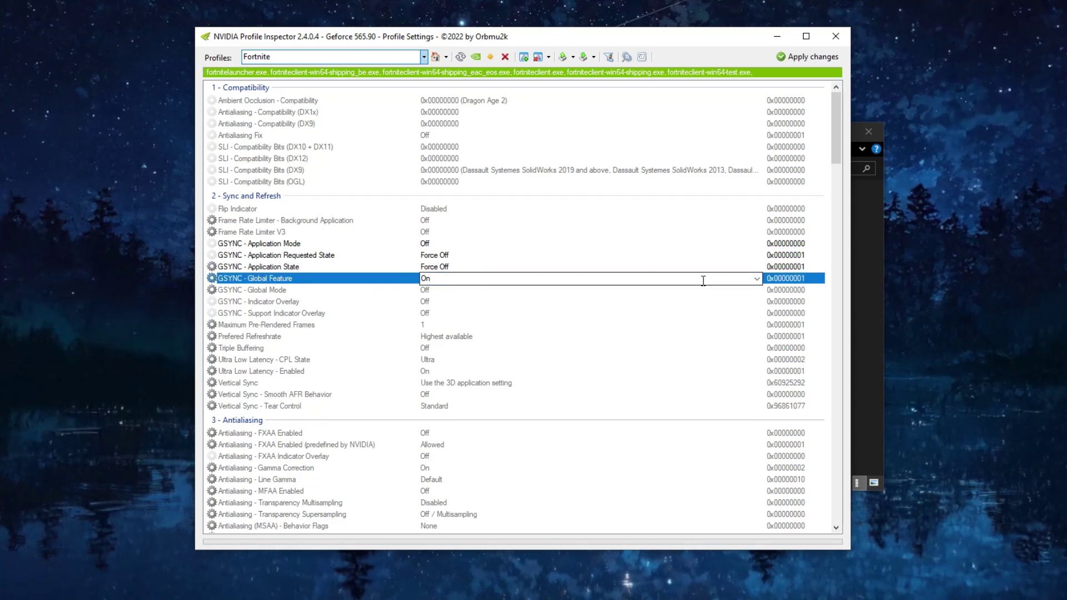
{"action": "left_click", "coordinate": [757, 282]}
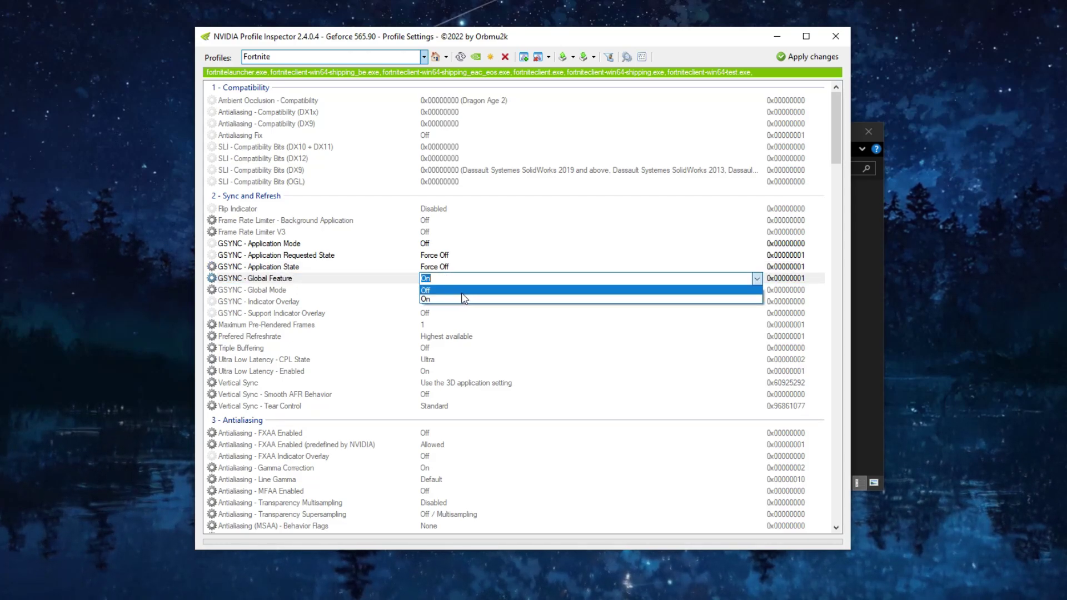
{"action": "left_click", "coordinate": [432, 290]}
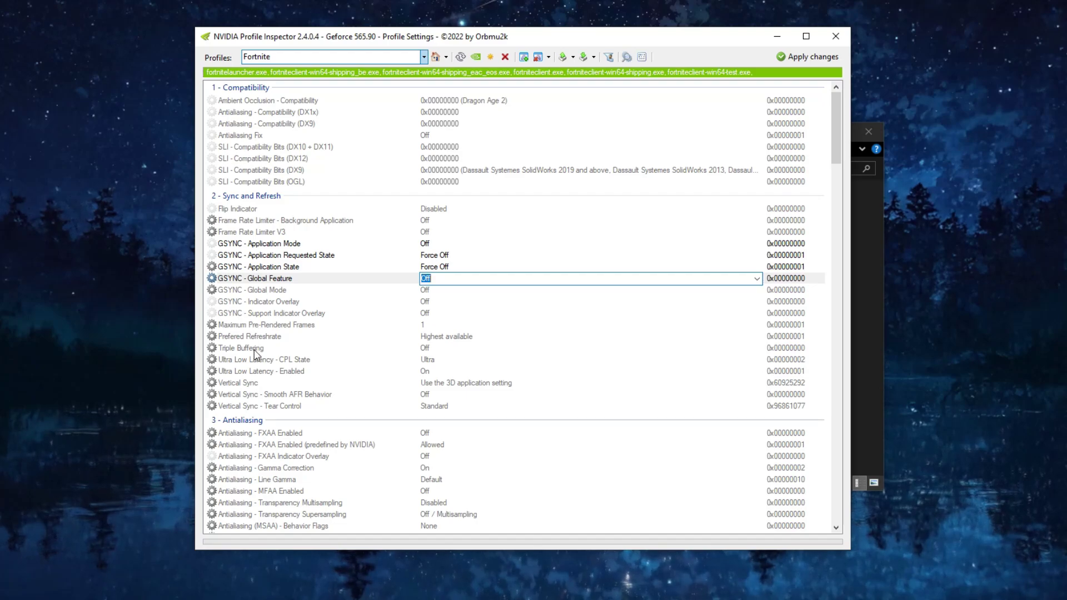
{"action": "left_click", "coordinate": [248, 384]}
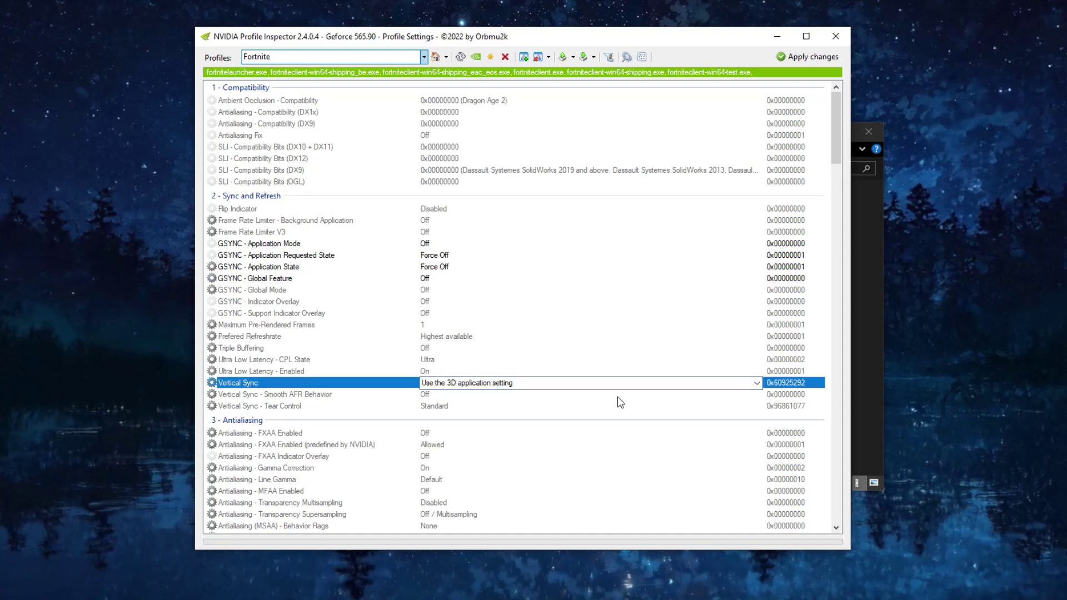
{"action": "left_click", "coordinate": [757, 383]}
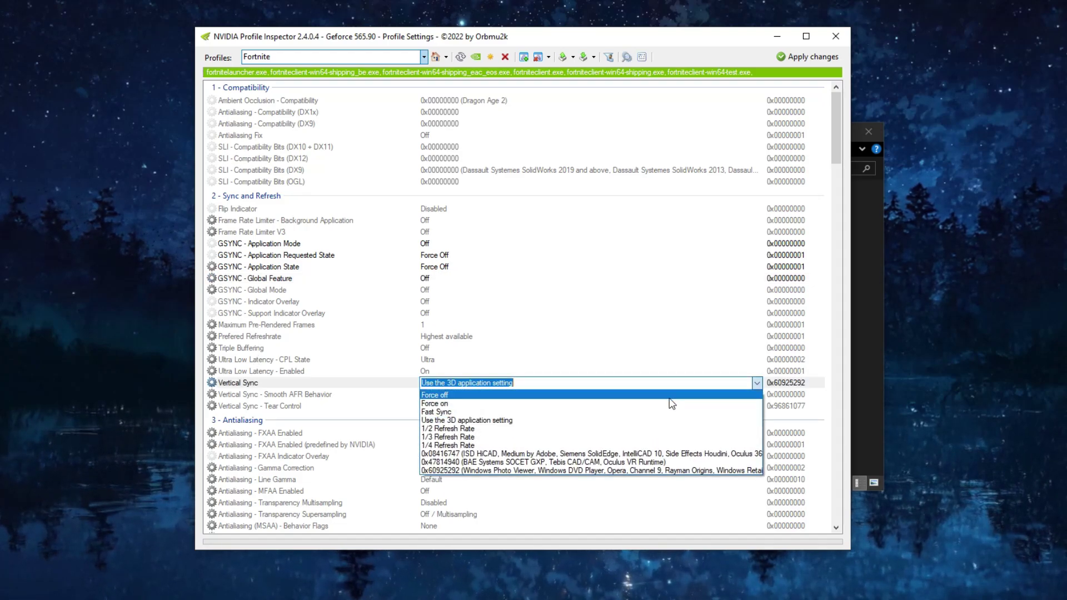
{"action": "left_click", "coordinate": [460, 422]}
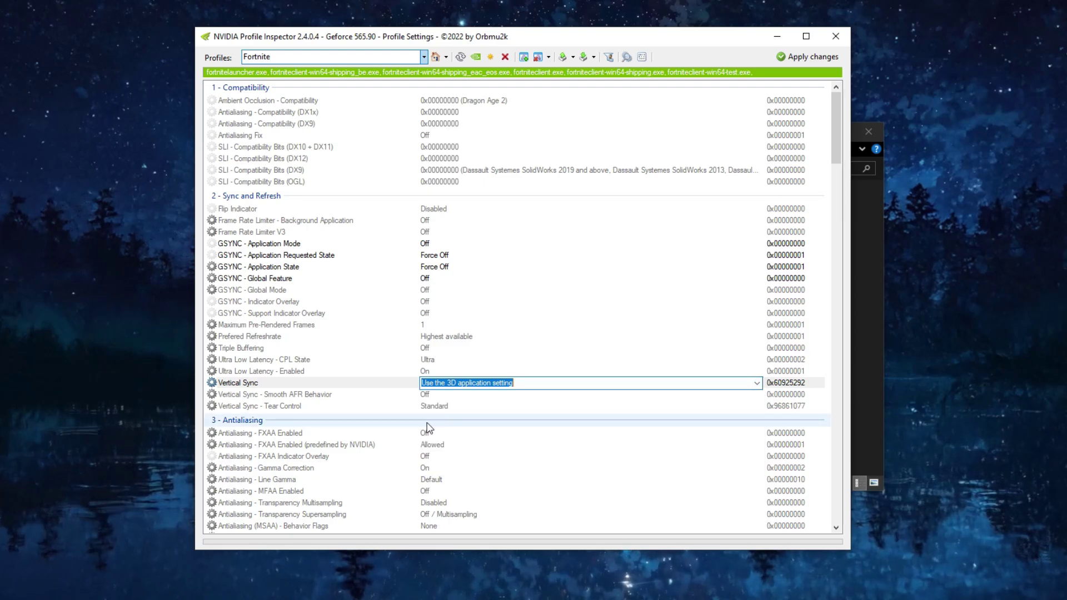
Set Antialiasing - Gamma Correction to Off in the Antialiasing section.
{"action": "scroll", "coordinate": [299, 426], "scroll_direction": "down", "scroll_amount": 2}
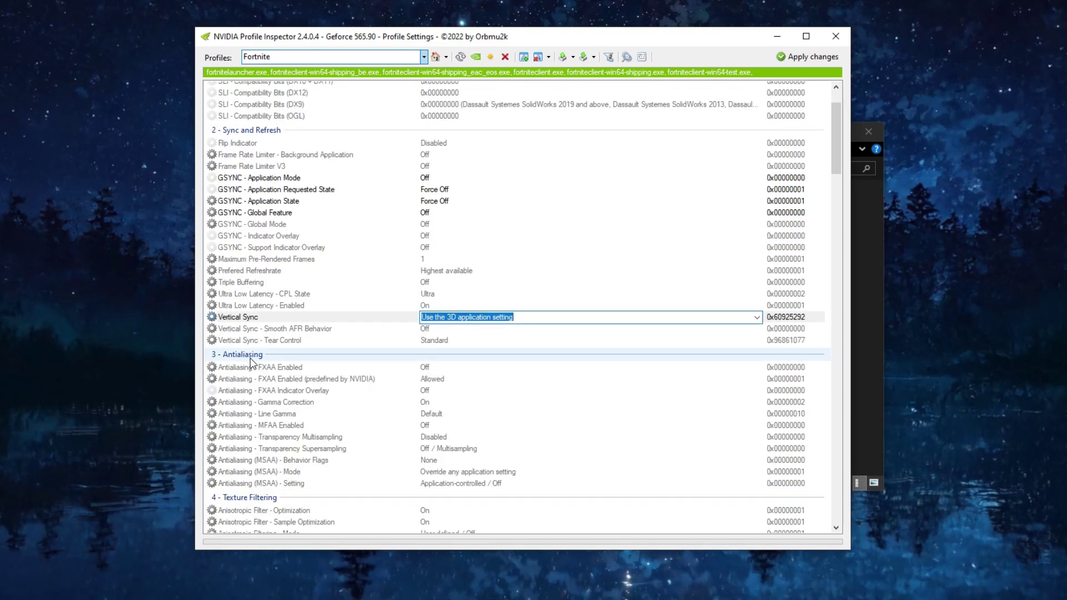
{"action": "left_click", "coordinate": [247, 402]}
{"action": "left_click", "coordinate": [756, 402]}
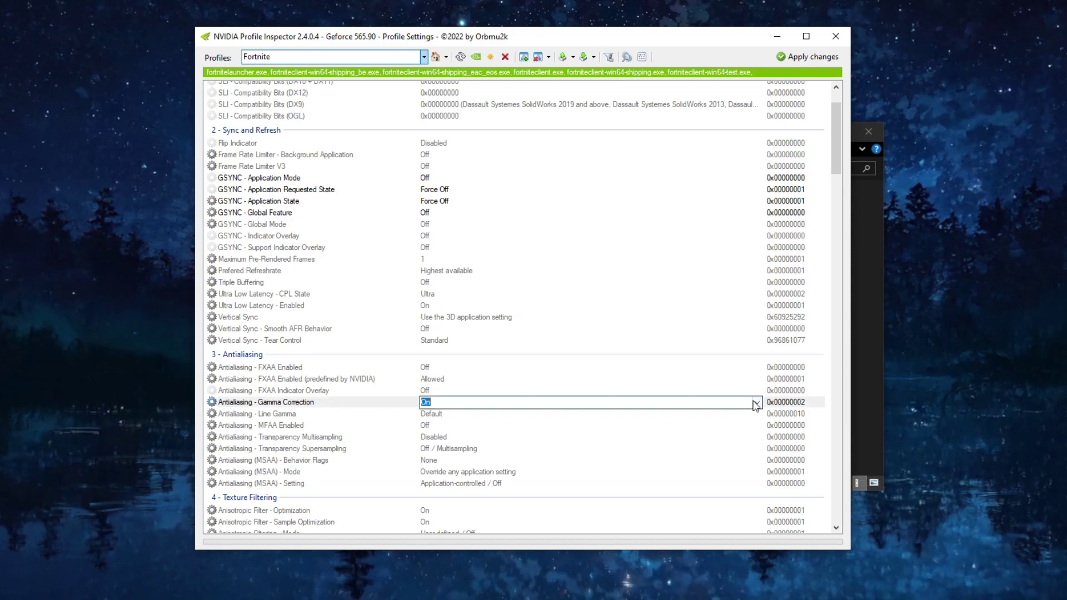
{"action": "left_click", "coordinate": [425, 414]}
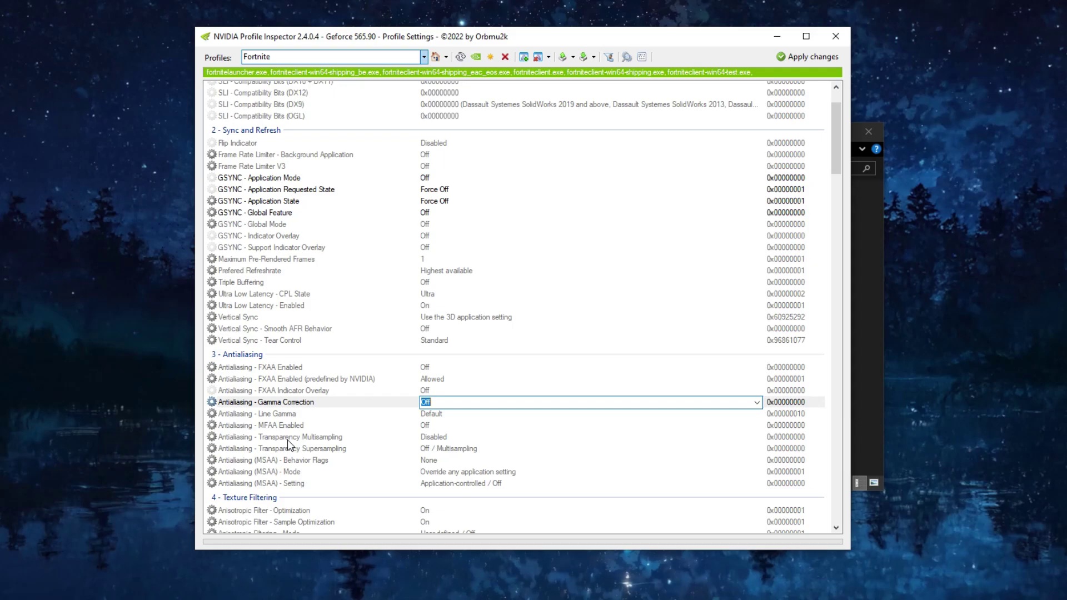
Set Antialiasing - Transparency Supersampling to 0x00000008 AA_MODE_REPLAY_MODE_ALL and Antialiasing (MSAA) - Behavior Flags to None.
{"action": "left_click", "coordinate": [253, 449]}
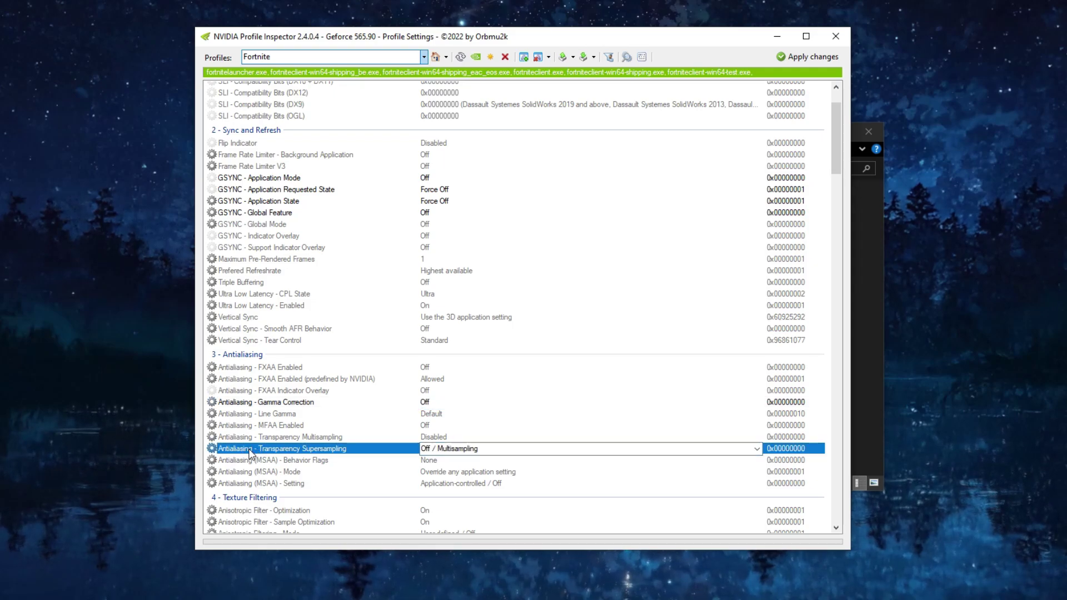
{"action": "left_click", "coordinate": [757, 449]}
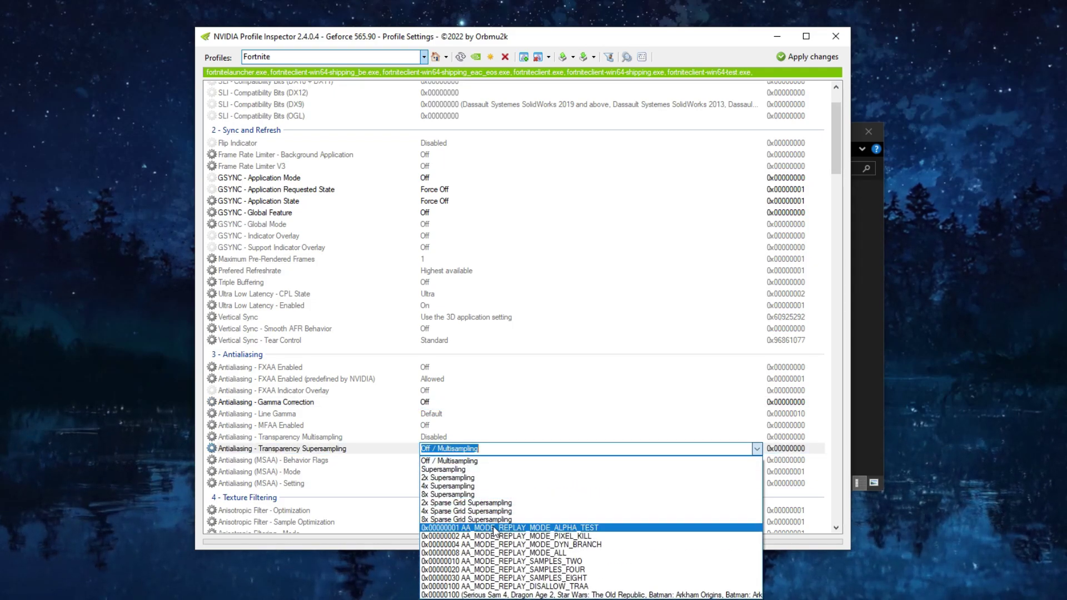
{"action": "left_click", "coordinate": [489, 553]}
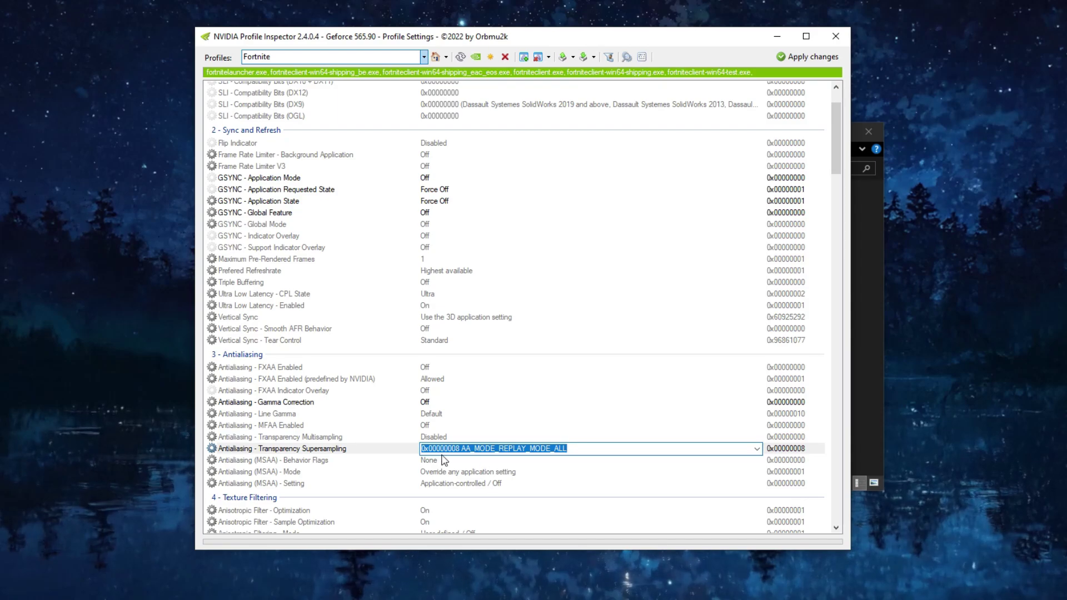
{"action": "left_click", "coordinate": [306, 461]}
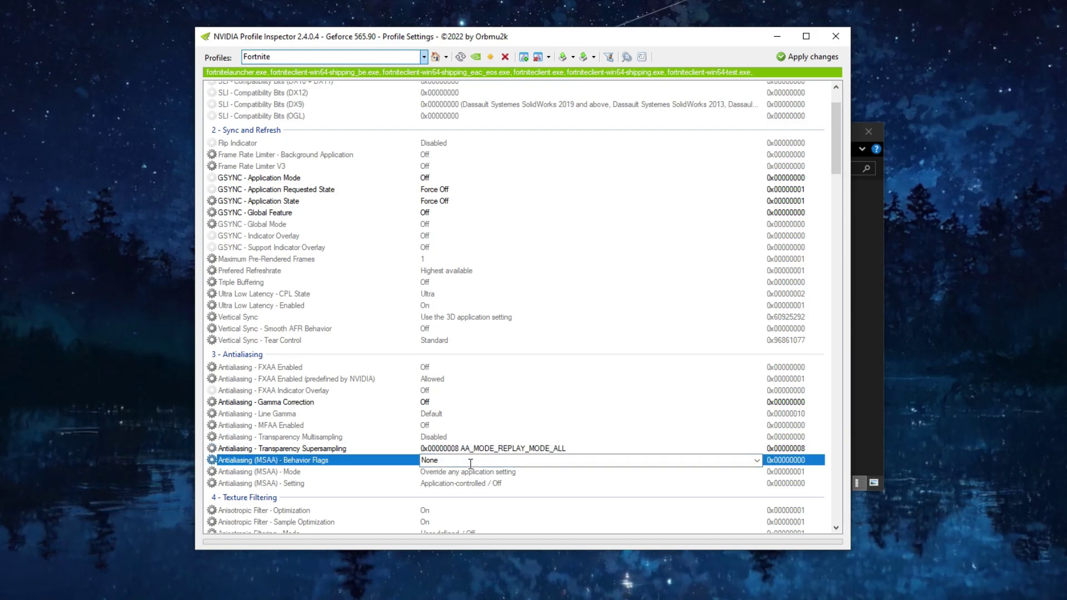
{"action": "left_click", "coordinate": [756, 461]}
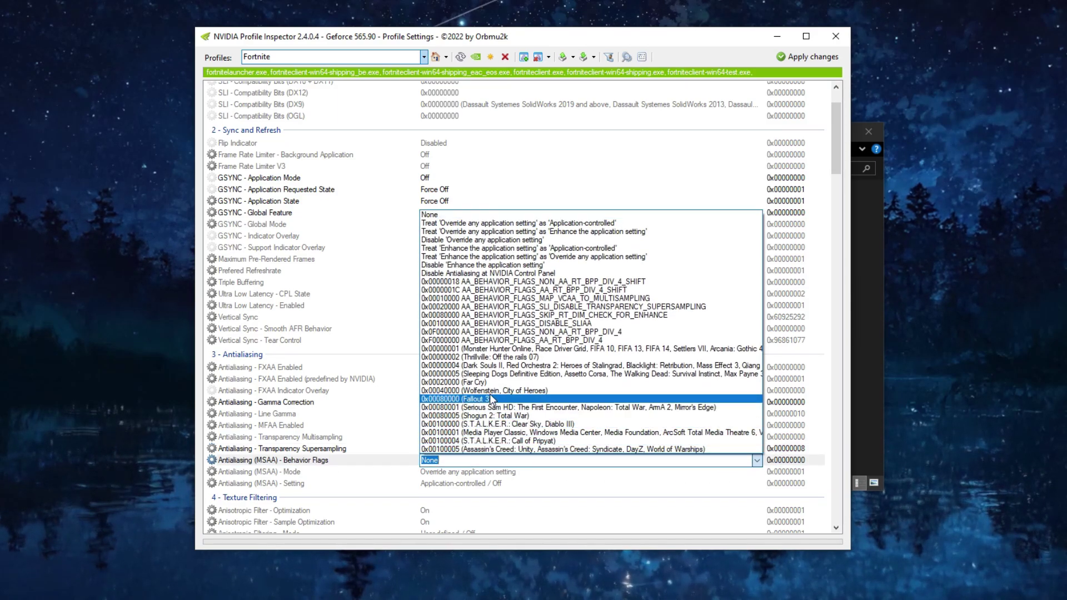
{"action": "left_click", "coordinate": [441, 216]}
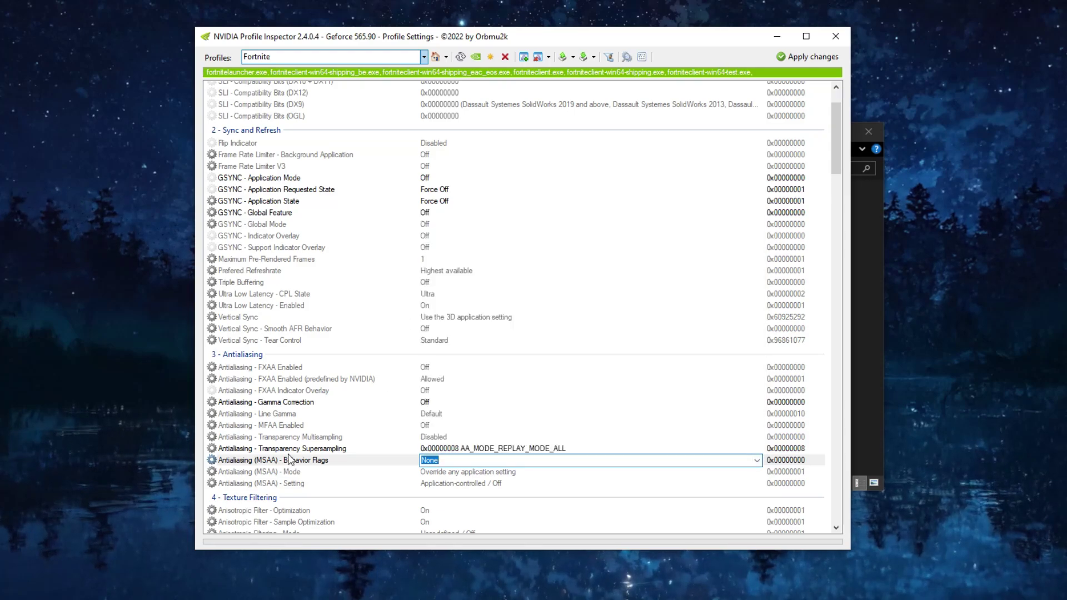
In the Texture Filtering section, set Anisotropic Filtering - Mode to Application-controlled and Texture Filtering - Quality to High performance.
{"action": "scroll", "coordinate": [372, 469], "scroll_direction": "down", "scroll_amount": 2}
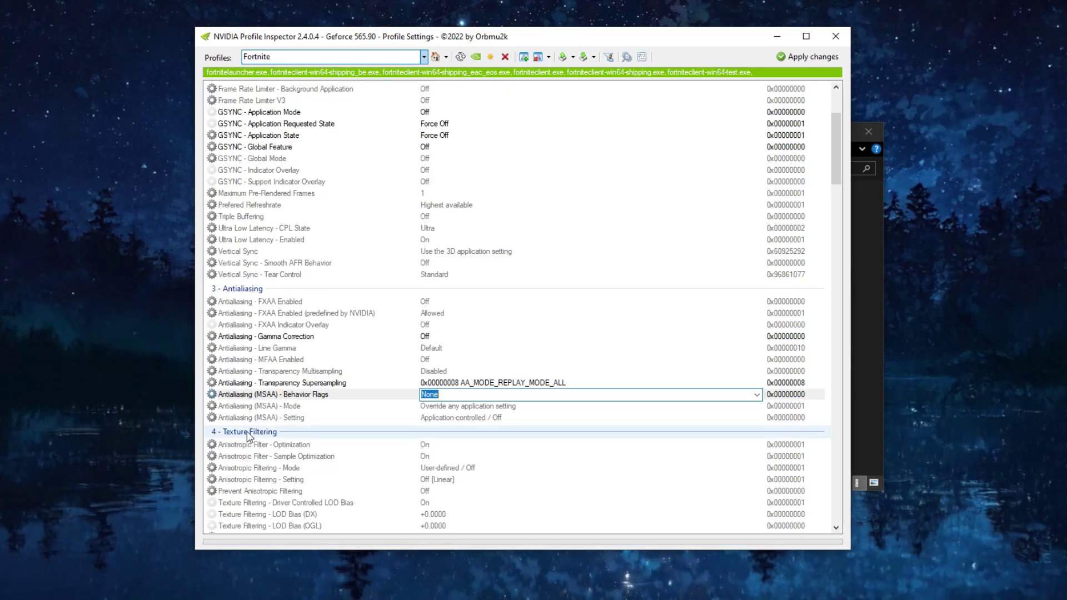
{"action": "scroll", "coordinate": [265, 436], "scroll_direction": "down", "scroll_amount": 2}
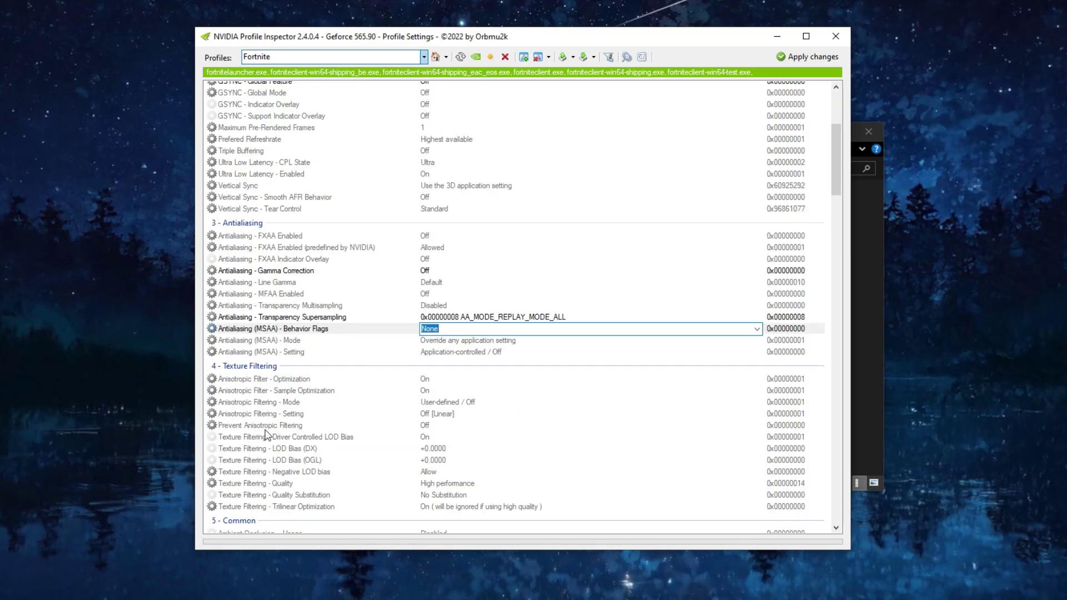
{"action": "scroll", "coordinate": [257, 428], "scroll_direction": "down", "scroll_amount": 1}
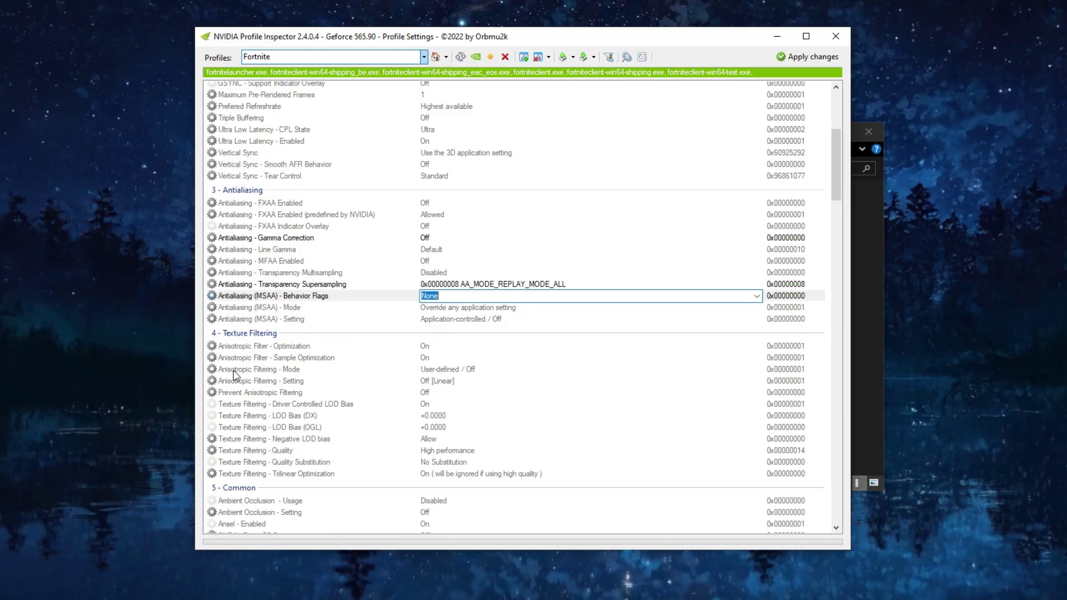
{"action": "left_click", "coordinate": [234, 370]}
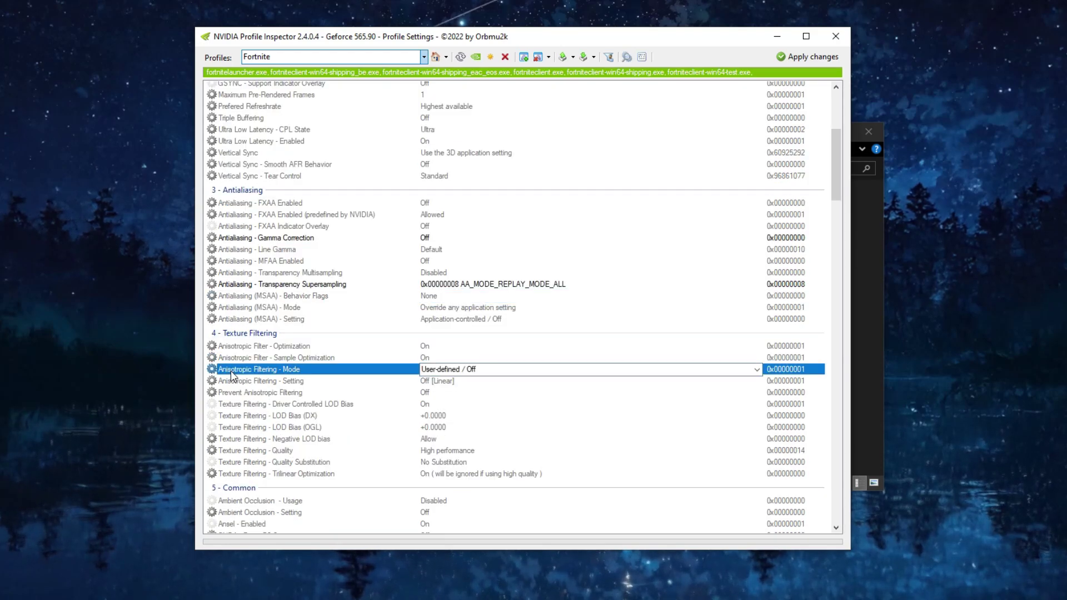
{"action": "left_click", "coordinate": [758, 369]}
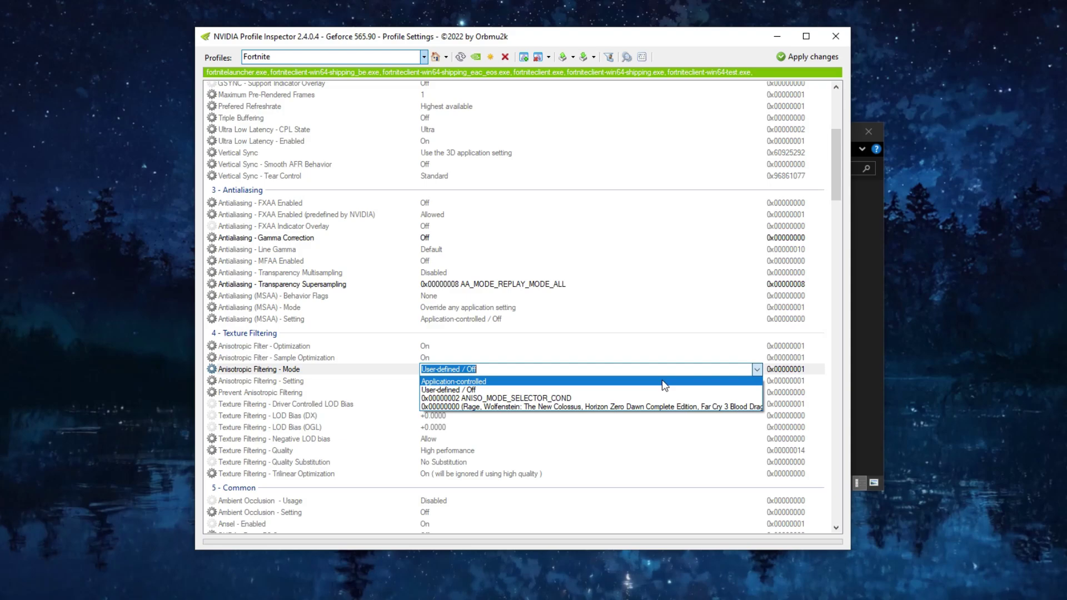
{"action": "left_click", "coordinate": [439, 382]}
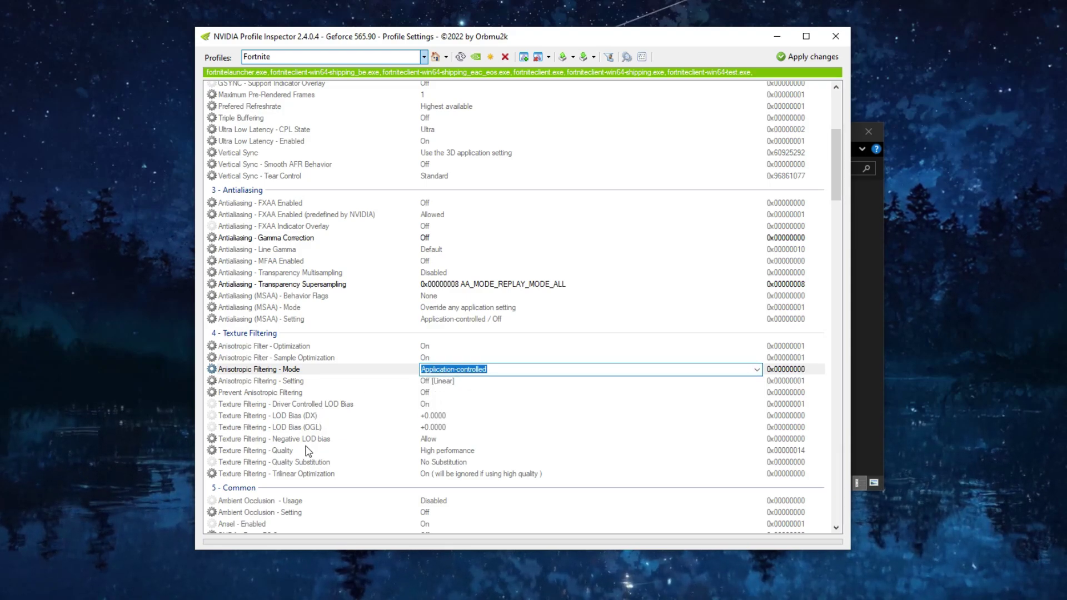
{"action": "left_click", "coordinate": [271, 452]}
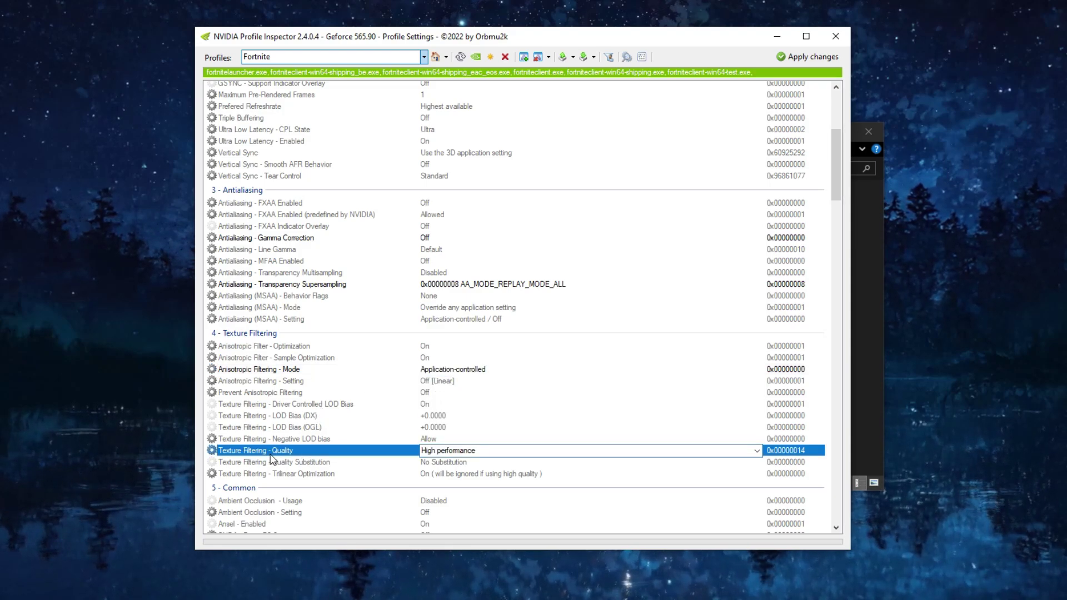
{"action": "left_click", "coordinate": [757, 450]}
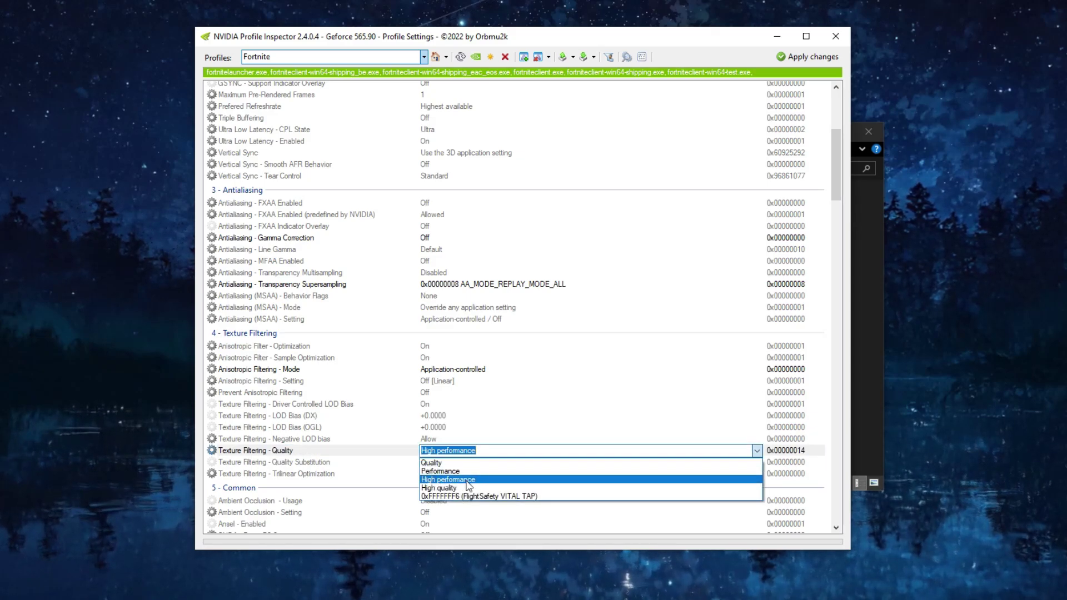
{"action": "left_click", "coordinate": [436, 480]}
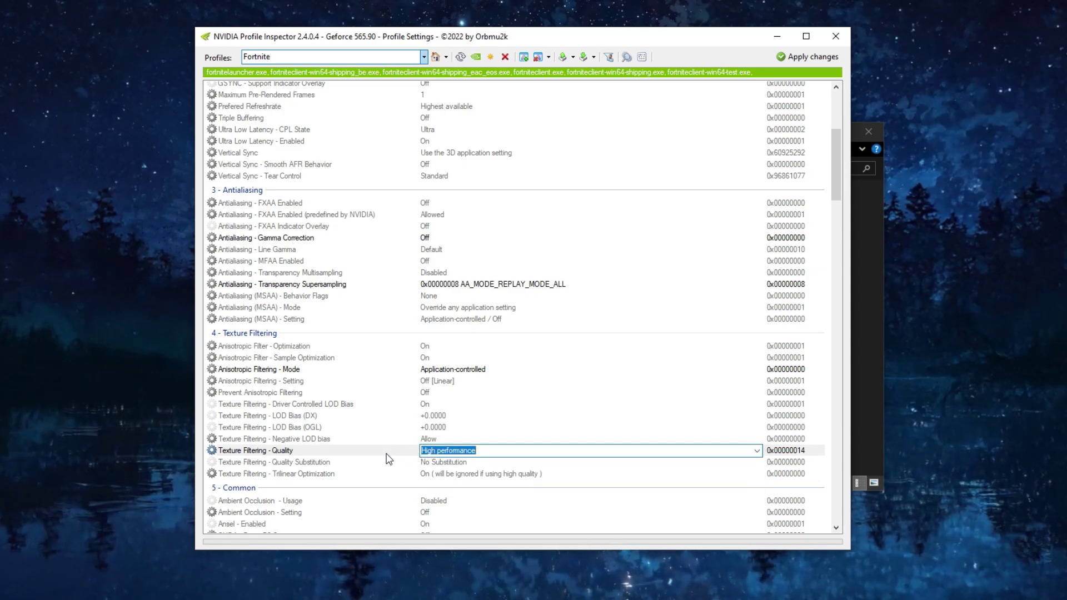
Set Power Management - Mode to Prefer maximum performance in the Common section.
{"action": "scroll", "coordinate": [380, 466], "scroll_direction": "down", "scroll_amount": 3}
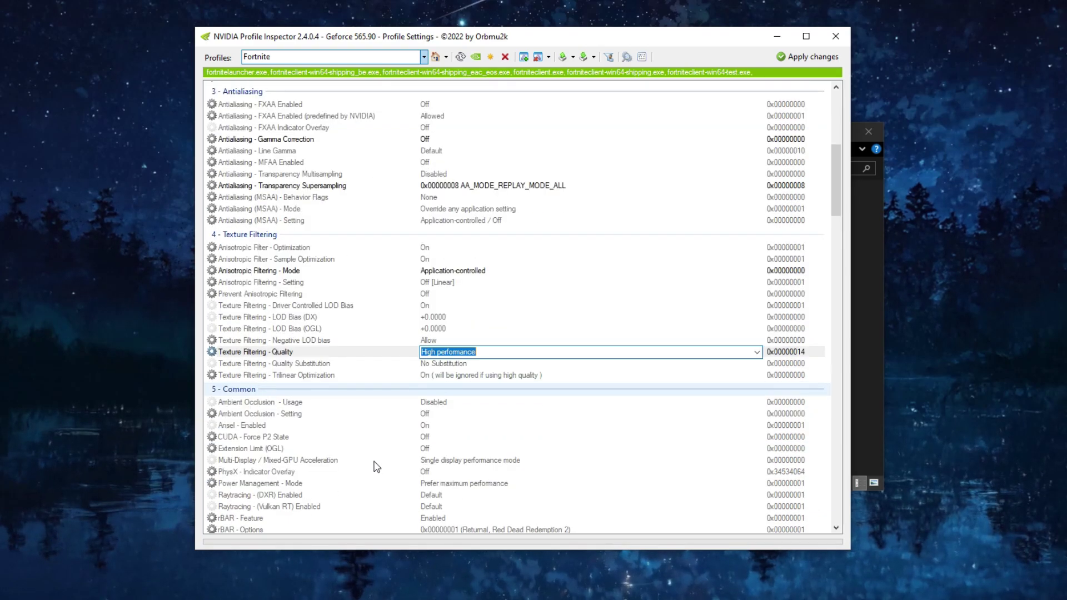
{"action": "scroll", "coordinate": [377, 467], "scroll_direction": "down", "scroll_amount": 1}
{"action": "left_click", "coordinate": [258, 452]}
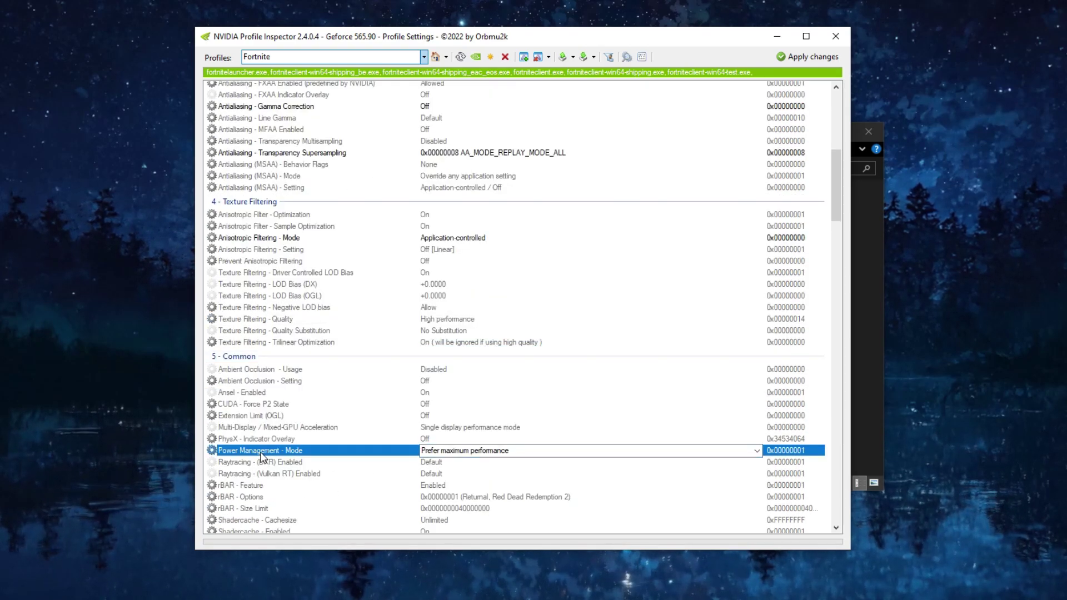
{"action": "left_click", "coordinate": [756, 451]}
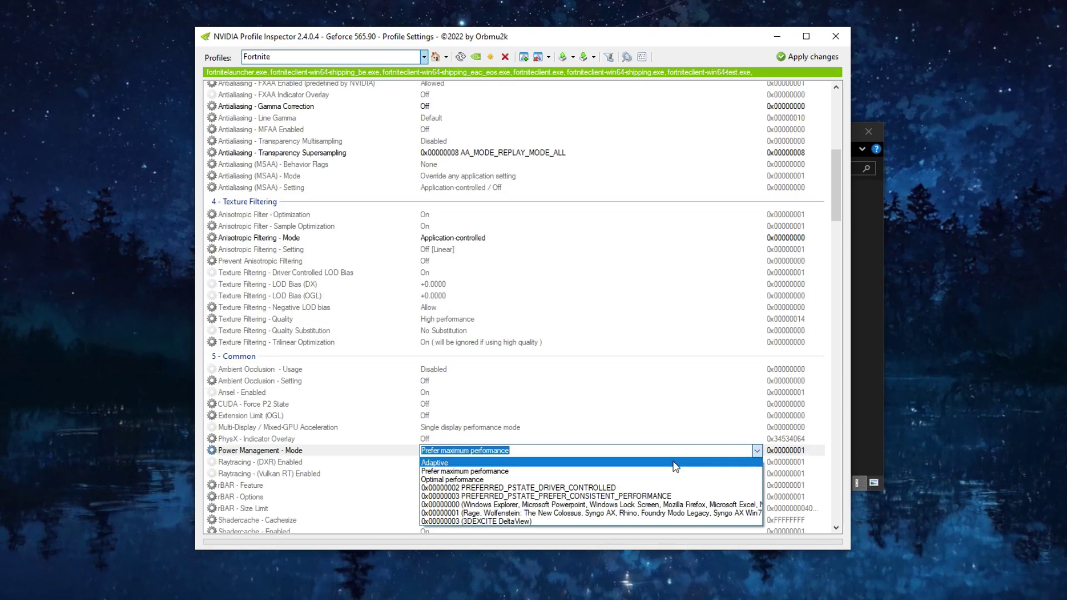
{"action": "left_click", "coordinate": [482, 473]}
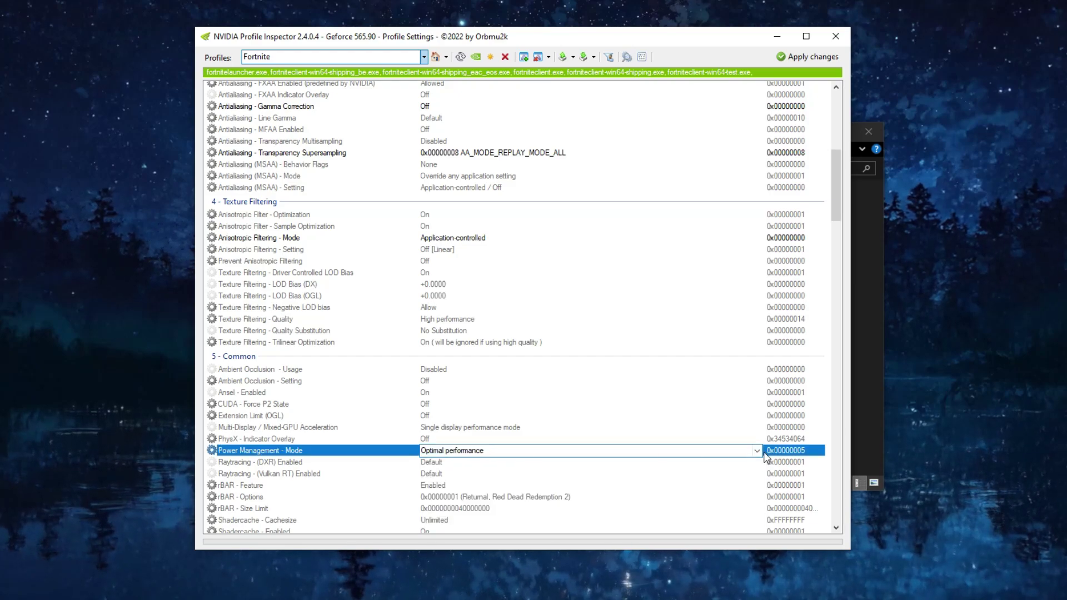
{"action": "left_click", "coordinate": [751, 452]}
{"action": "left_click", "coordinate": [476, 471]}
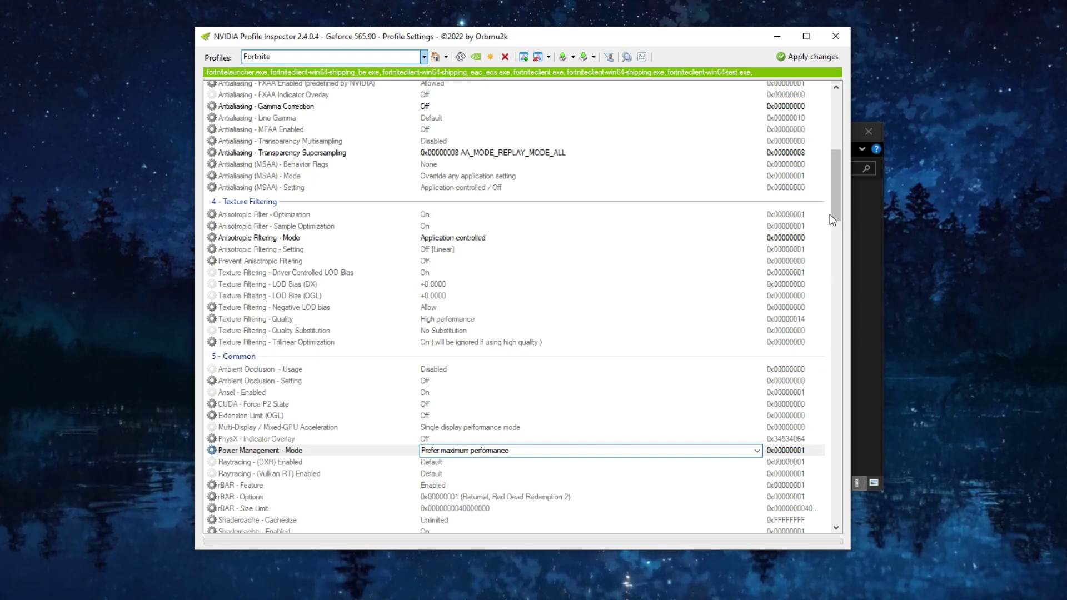
{"action": "left_click_drag", "start_coordinate": [832, 201], "coordinate": [829, 229]}
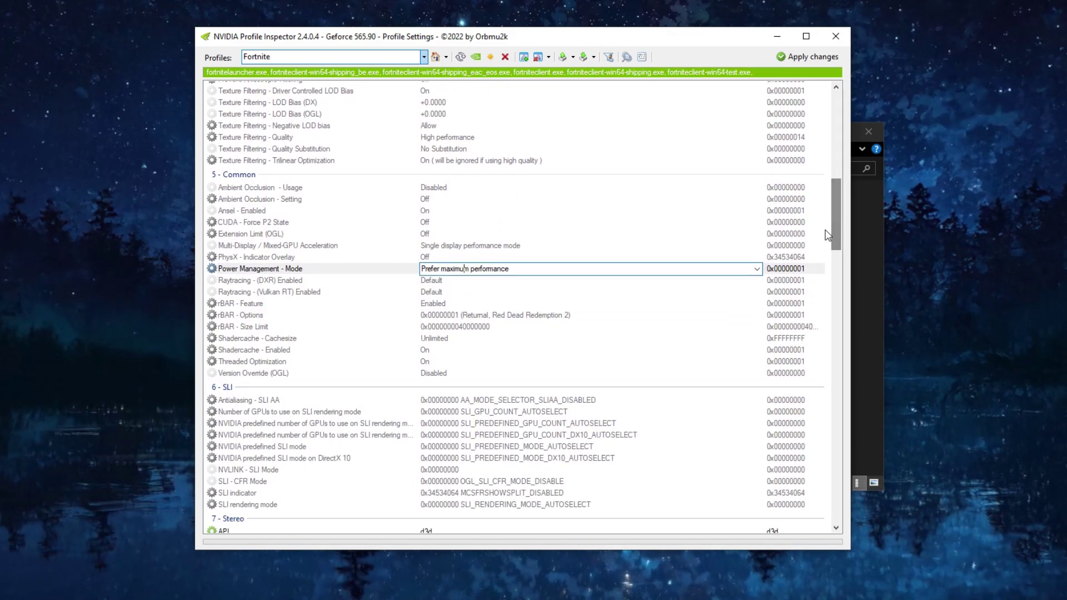
Apply the changes to the Fortnite profile and close NVIDIA Profile Inspector.
{"action": "key", "text": "Return"}
{"action": "left_click_drag", "start_coordinate": [832, 229], "coordinate": [846, 138]}
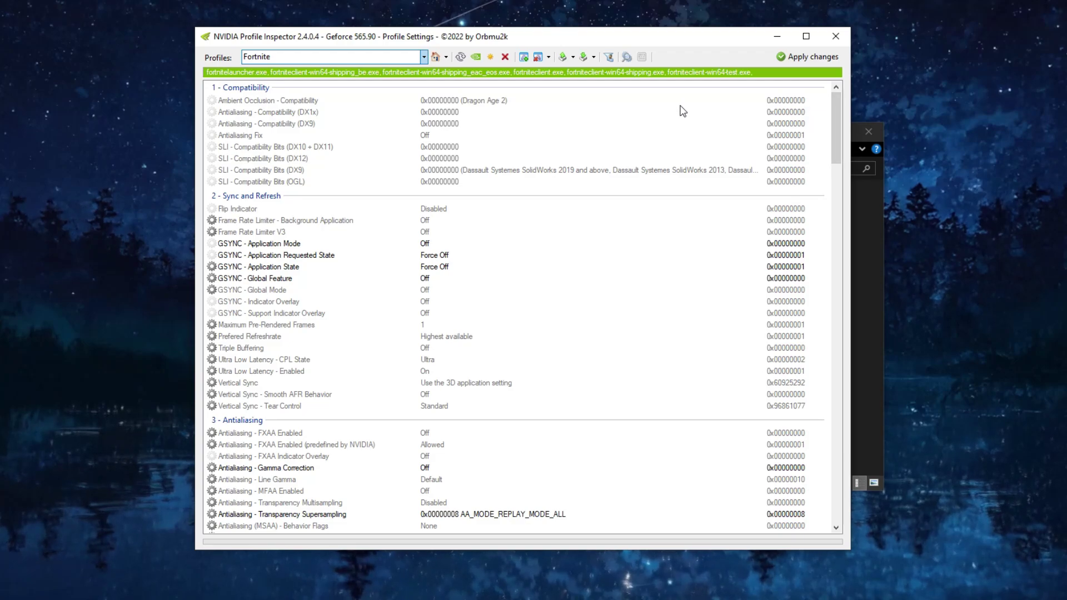
{"action": "left_click", "coordinate": [805, 57]}
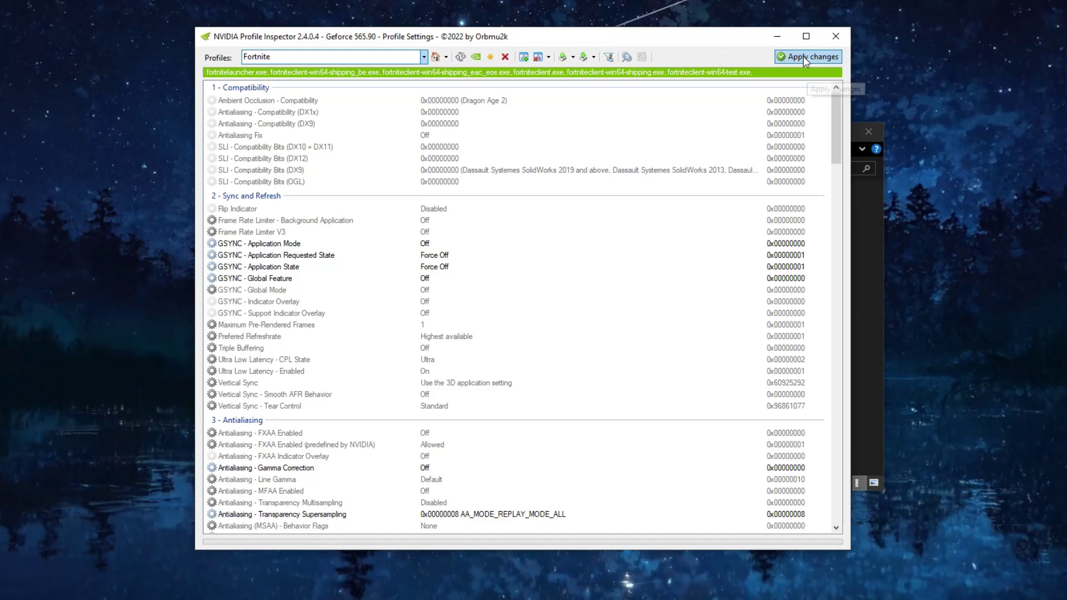
{"action": "left_click", "coordinate": [836, 37]}
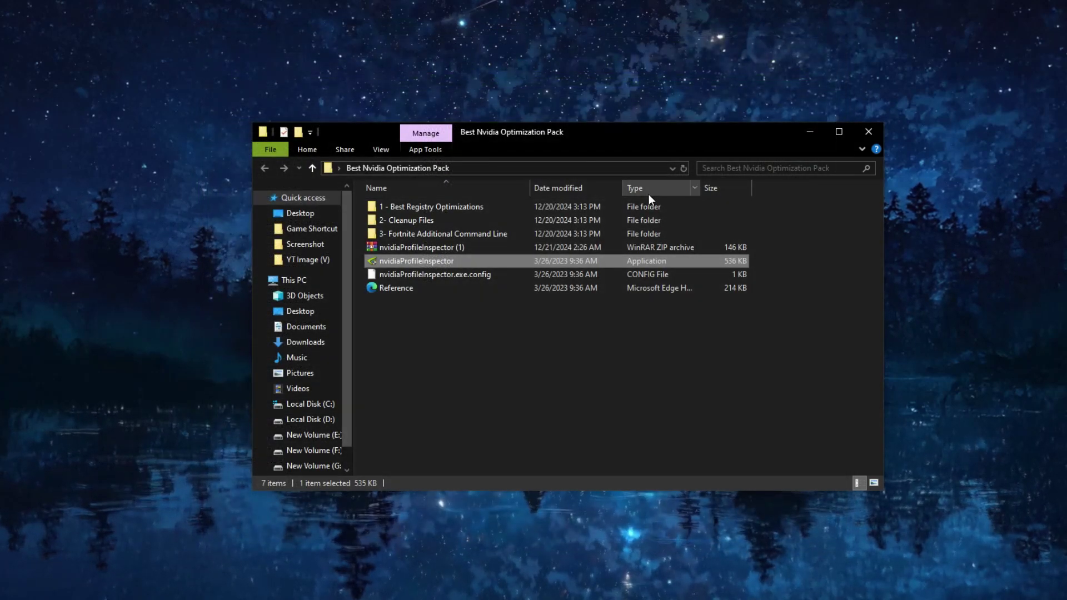
Open the folder 1 - Best Registry Optimizations and merge the GPU Priority file into the registry.
{"action": "left_click", "coordinate": [513, 315]}
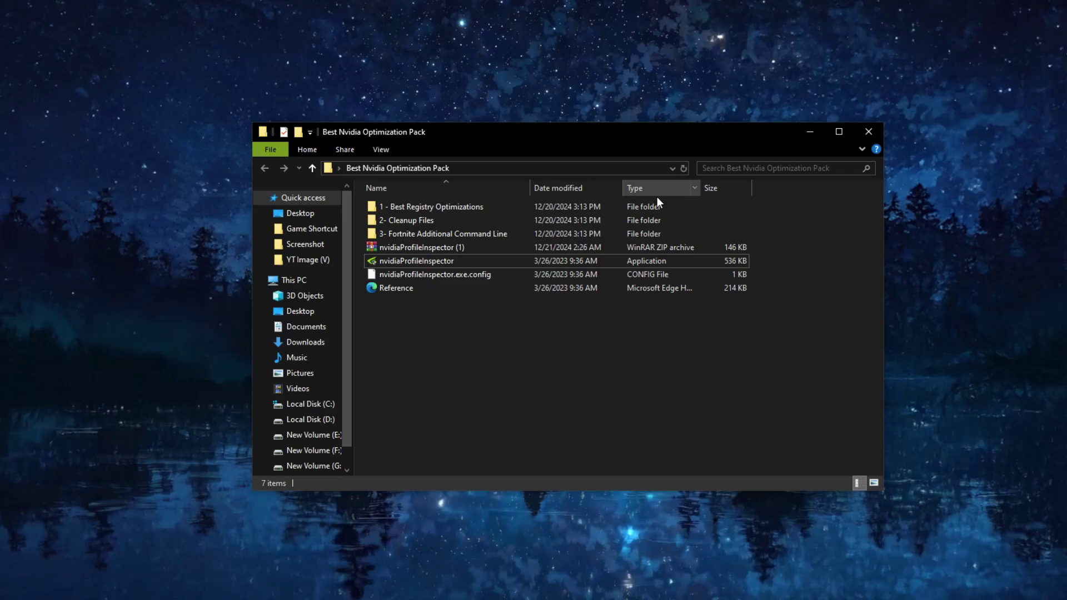
{"action": "right_click", "coordinate": [399, 208]}
{"action": "left_click", "coordinate": [448, 218]}
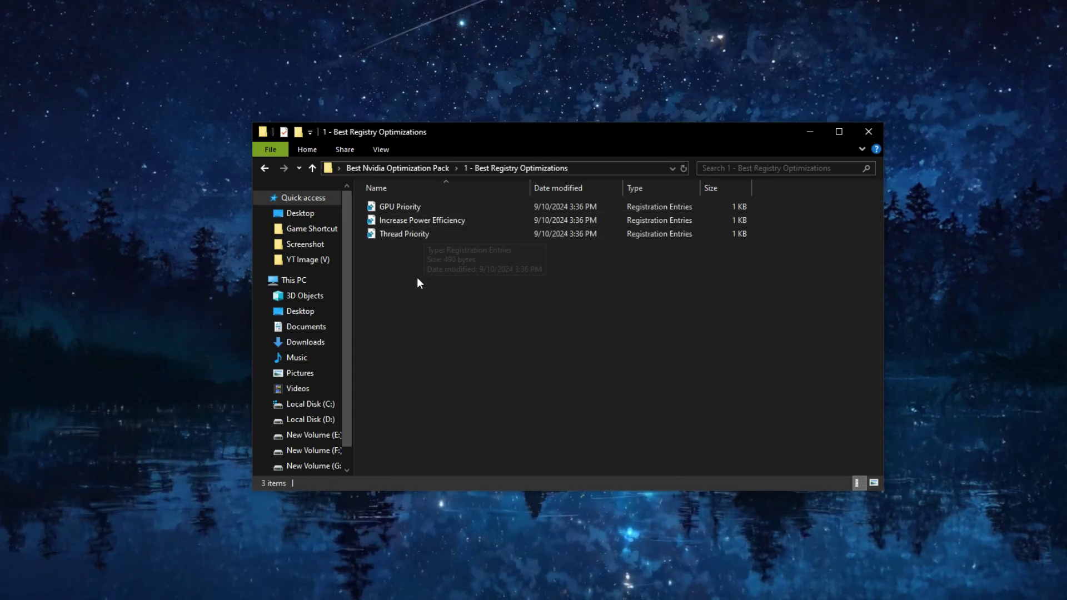
{"action": "left_click_drag", "start_coordinate": [417, 284], "coordinate": [404, 263]}
{"action": "right_click", "coordinate": [391, 209]}
{"action": "left_click", "coordinate": [434, 218]}
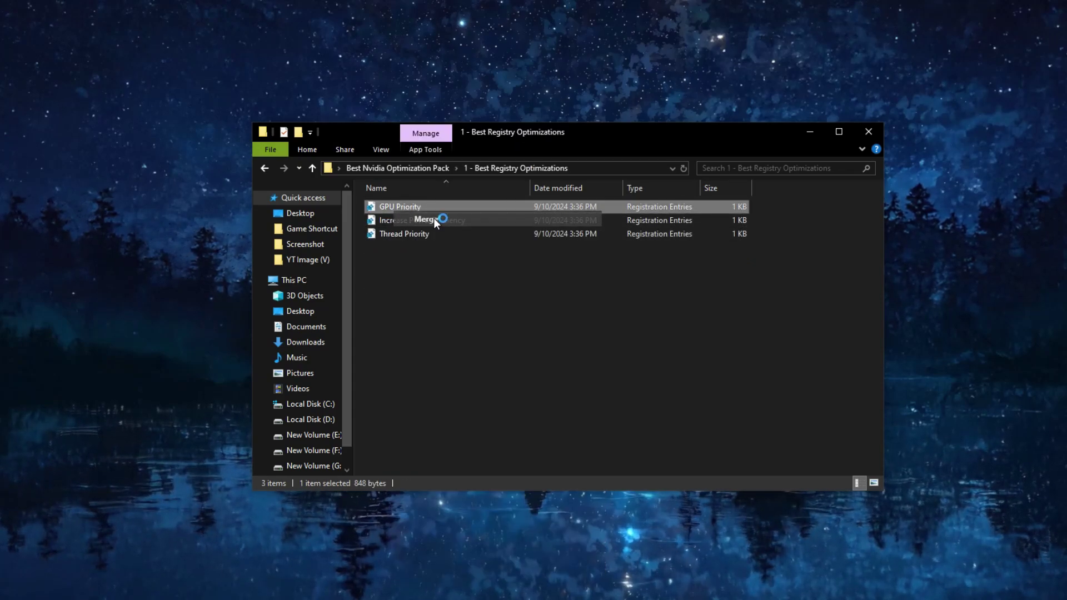
{"action": "left_click", "coordinate": [501, 409]}
{"action": "left_click", "coordinate": [627, 350]}
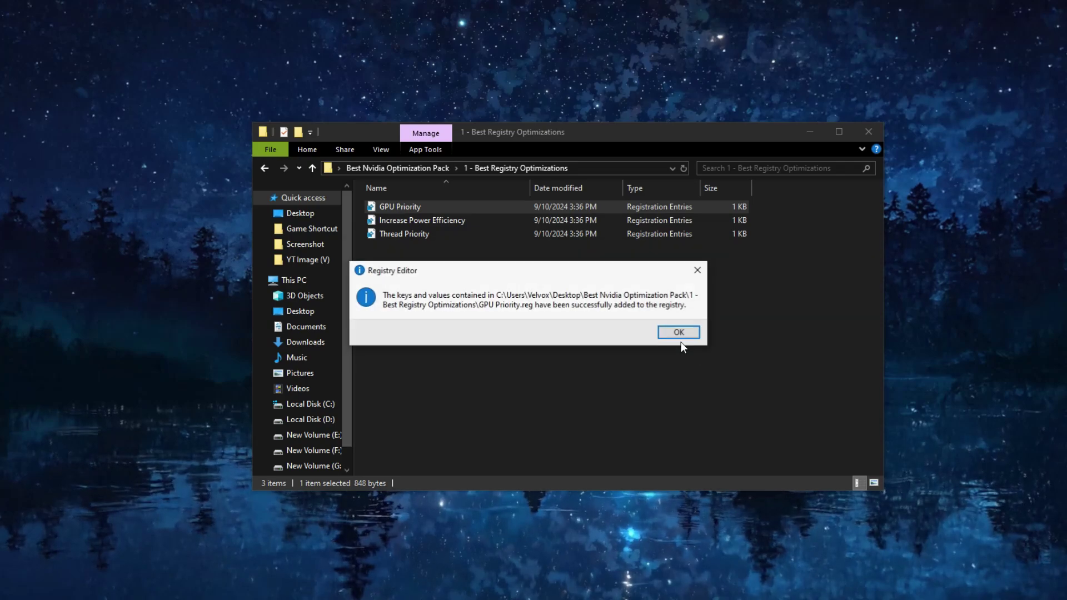
{"action": "left_click", "coordinate": [679, 332]}
Merge the Increase Power Efficiency file into the registry, allowing the changes.
{"action": "right_click", "coordinate": [429, 221]}
{"action": "left_click", "coordinate": [454, 229]}
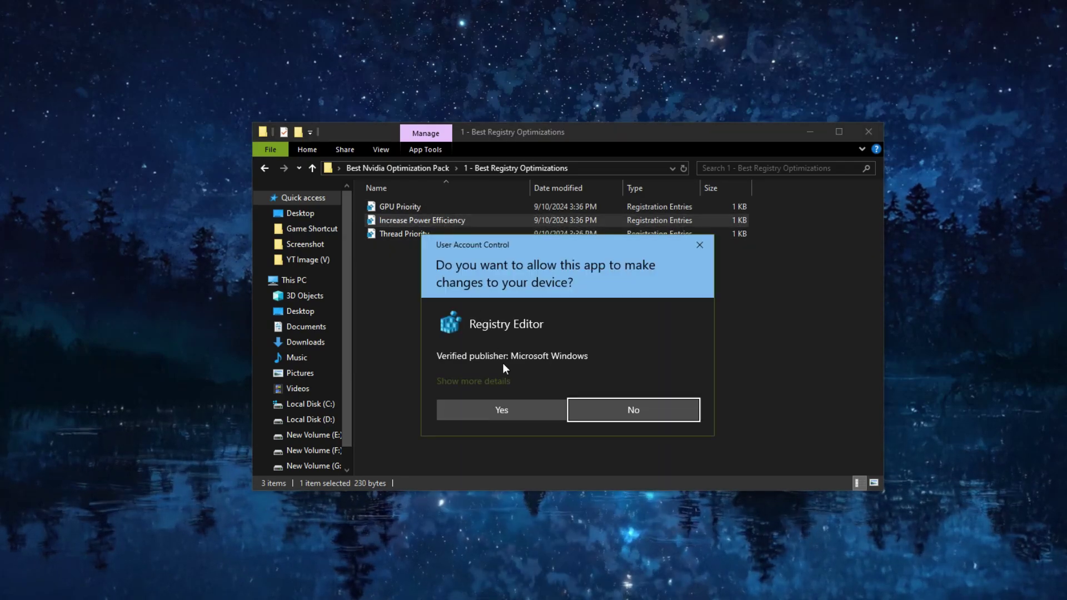
{"action": "left_click", "coordinate": [502, 410]}
{"action": "left_click", "coordinate": [627, 350]}
{"action": "left_click", "coordinate": [678, 334]}
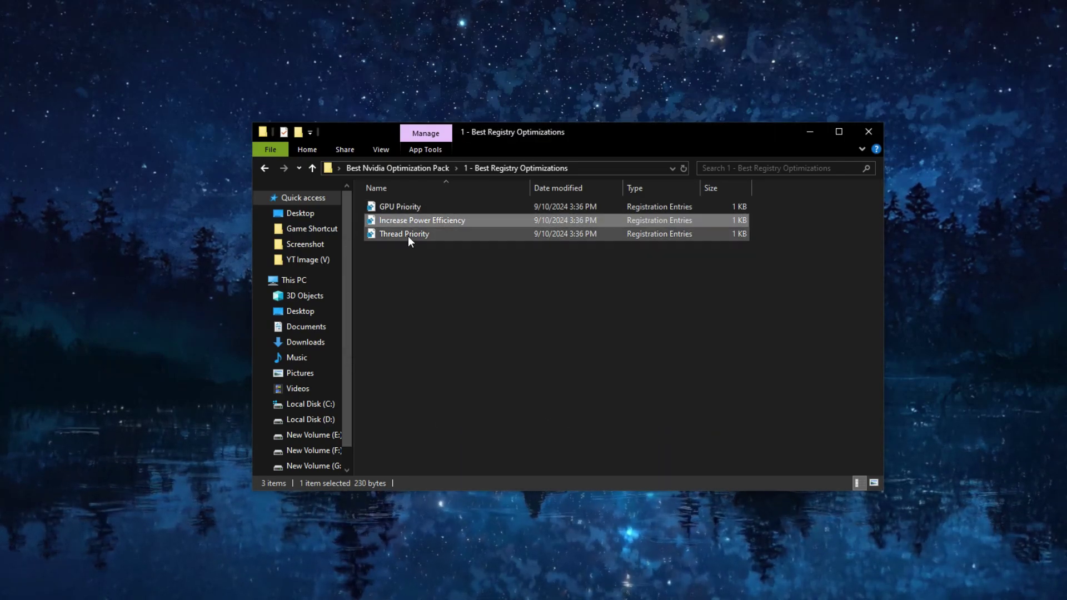
Merge the Thread Priority file into the registry, allowing the changes.
{"action": "right_click", "coordinate": [409, 236]}
{"action": "left_click", "coordinate": [435, 243]}
{"action": "left_click", "coordinate": [502, 408]}
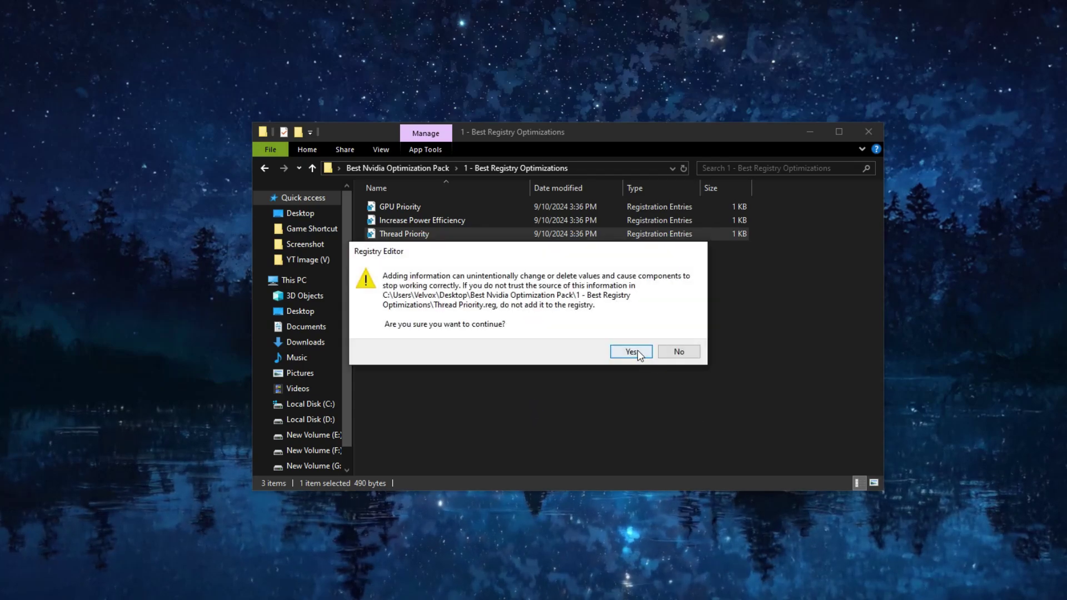
{"action": "left_click", "coordinate": [634, 351]}
{"action": "left_click", "coordinate": [678, 333]}
Go back to the Best Nvidia Optimization Pack folder, open 2- Cleanup Files and run Cleanmgr PC. as administrator.
{"action": "left_click", "coordinate": [373, 169]}
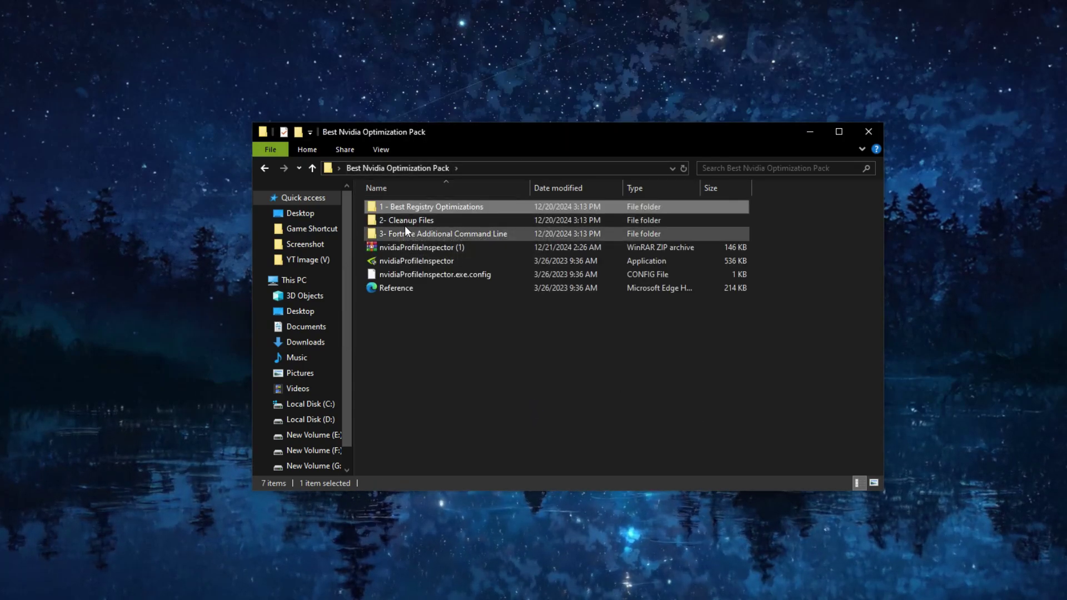
{"action": "right_click", "coordinate": [405, 226]}
{"action": "left_click", "coordinate": [417, 231]}
{"action": "left_click", "coordinate": [391, 209]}
{"action": "right_click", "coordinate": [393, 210]}
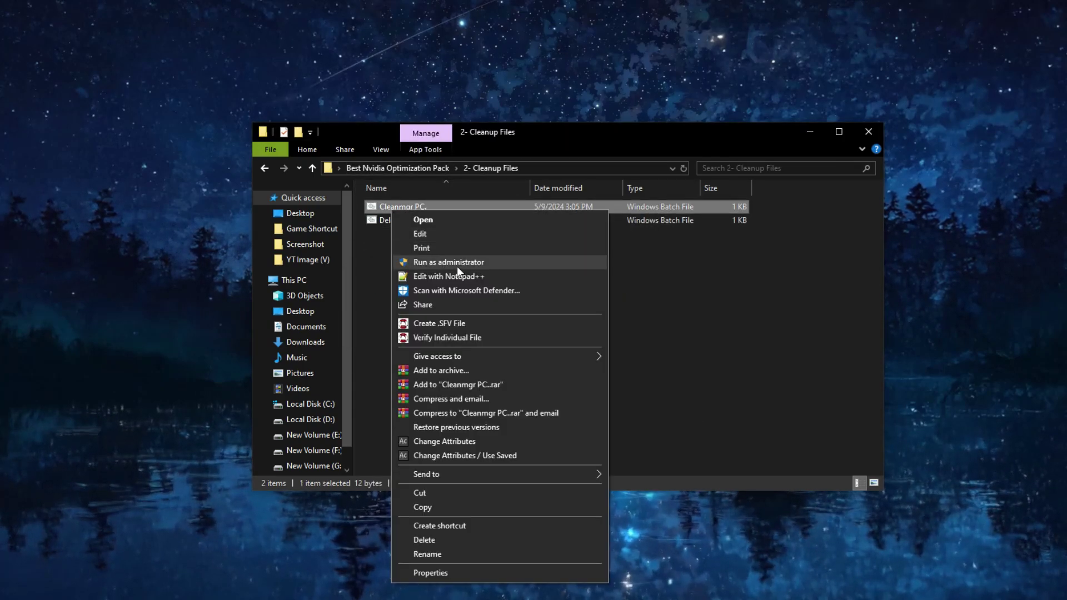
{"action": "left_click", "coordinate": [458, 263]}
{"action": "left_click", "coordinate": [502, 410]}
Run Disk Clean-up on drive C: and permanently delete the ticked file categories.
{"action": "left_click", "coordinate": [507, 331]}
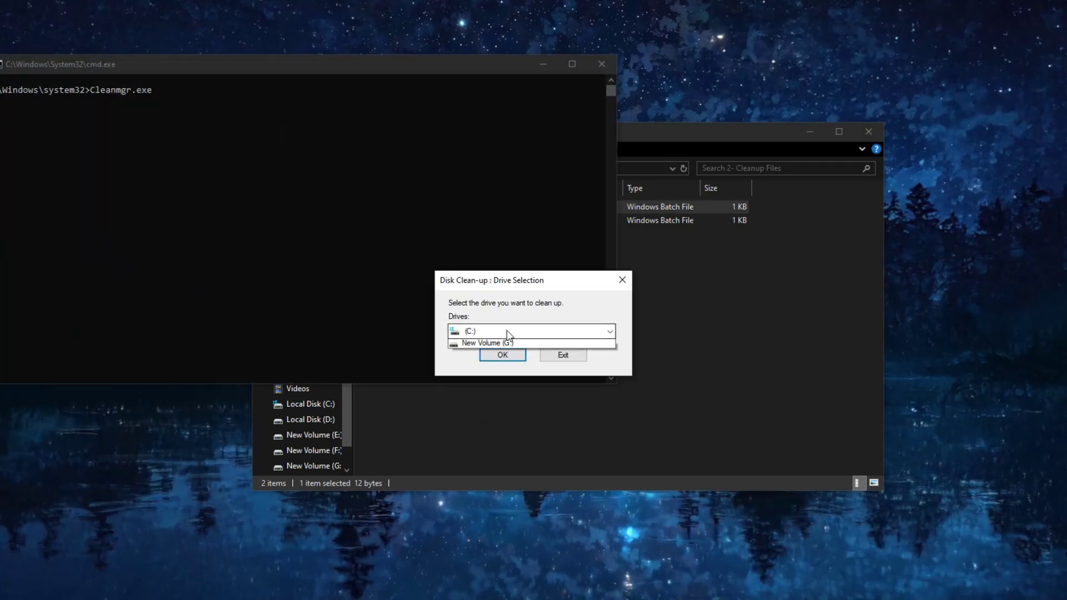
{"action": "left_click", "coordinate": [500, 343]}
{"action": "left_click", "coordinate": [502, 356]}
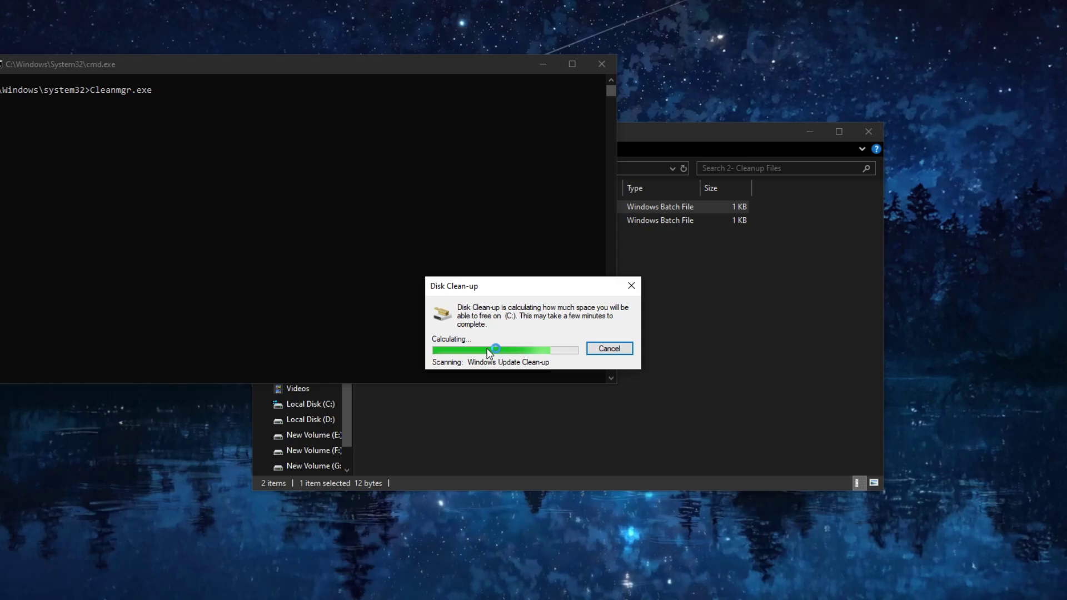
{"action": "left_click_drag", "start_coordinate": [118, 89], "coordinate": [494, 156]}
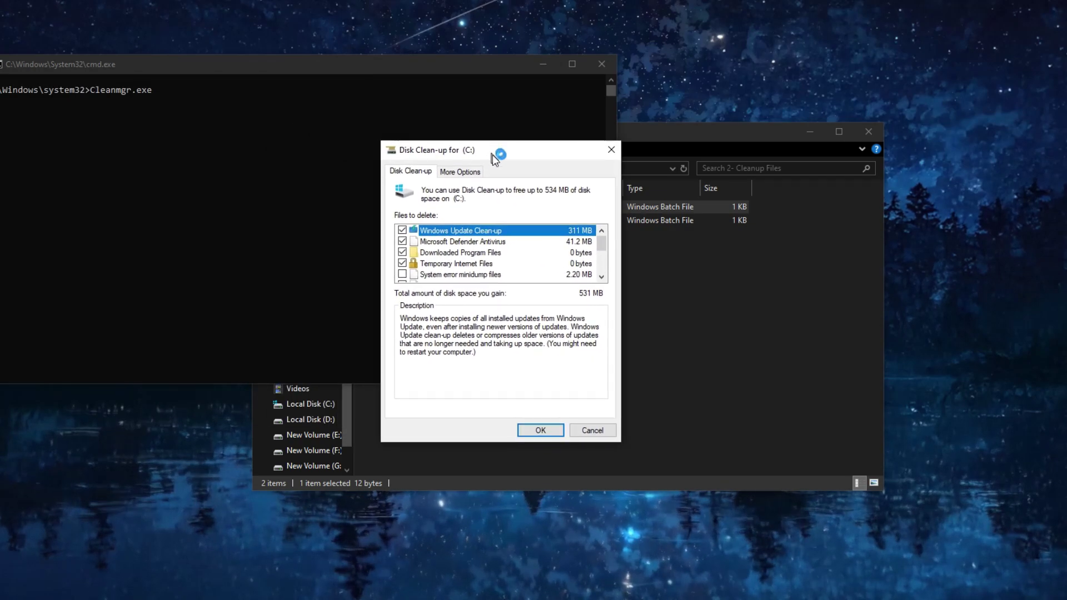
{"action": "scroll", "coordinate": [417, 267], "scroll_direction": "down", "scroll_amount": 3}
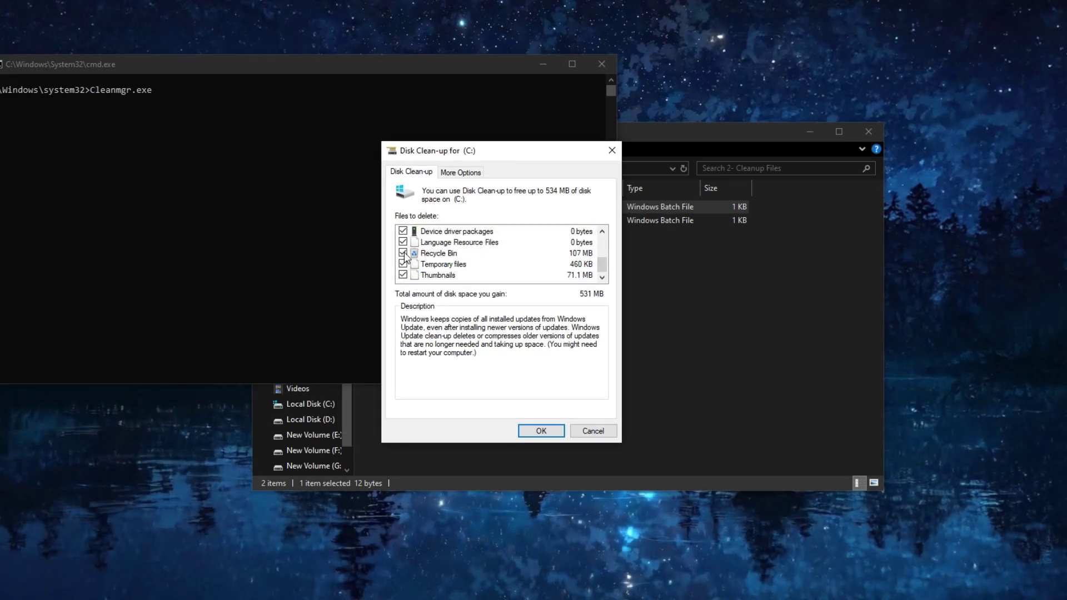
{"action": "left_click", "coordinate": [544, 433]}
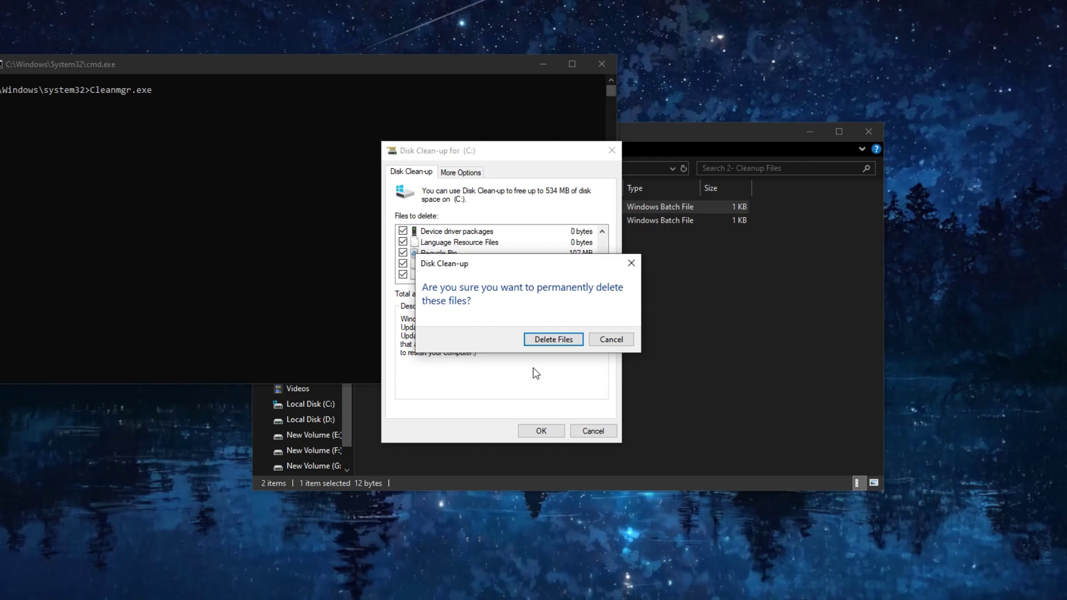
{"action": "left_click", "coordinate": [550, 340]}
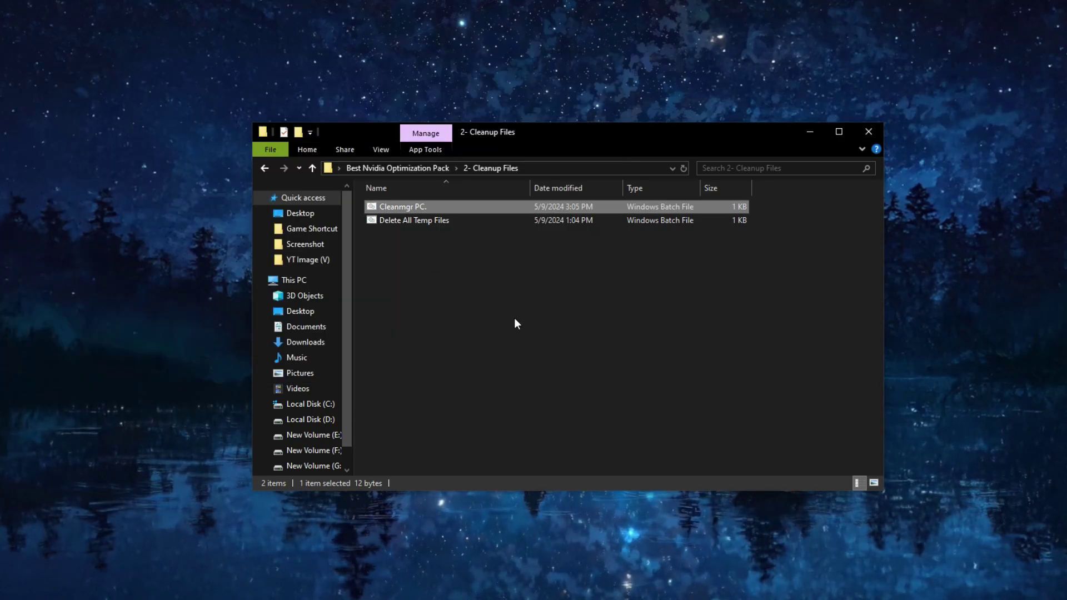
Run the Delete All Temp Files batch file as administrator, let it delete all temporary files, and close its console.
{"action": "right_click", "coordinate": [399, 224]}
{"action": "left_click", "coordinate": [461, 276]}
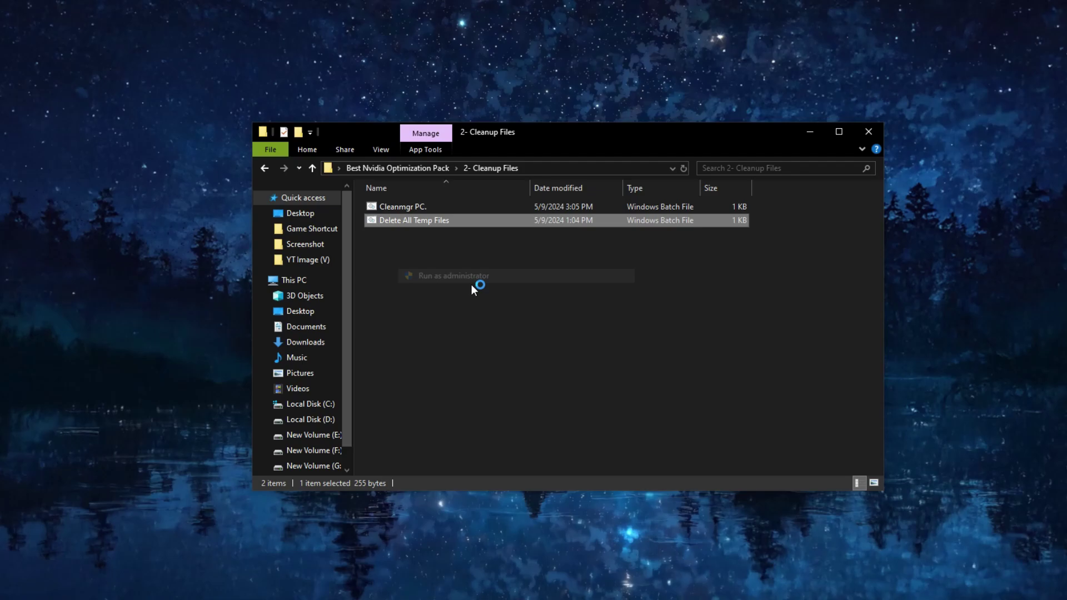
{"action": "left_click", "coordinate": [501, 409]}
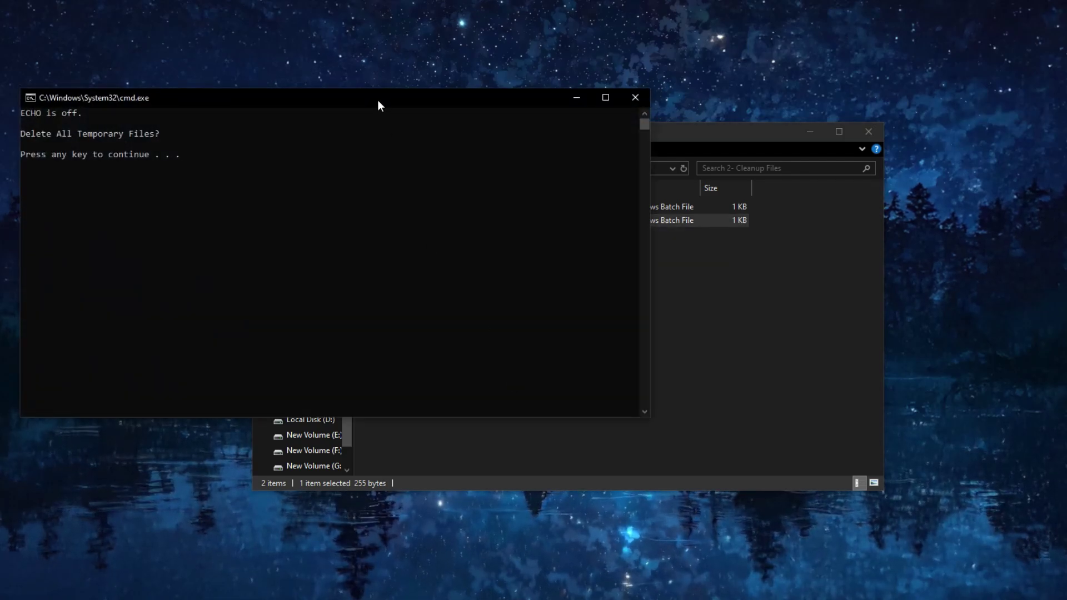
{"action": "left_click_drag", "start_coordinate": [377, 106], "coordinate": [661, 181]}
{"action": "left_click_drag", "start_coordinate": [470, 230], "coordinate": [262, 223]}
{"action": "key", "text": "Escape"}
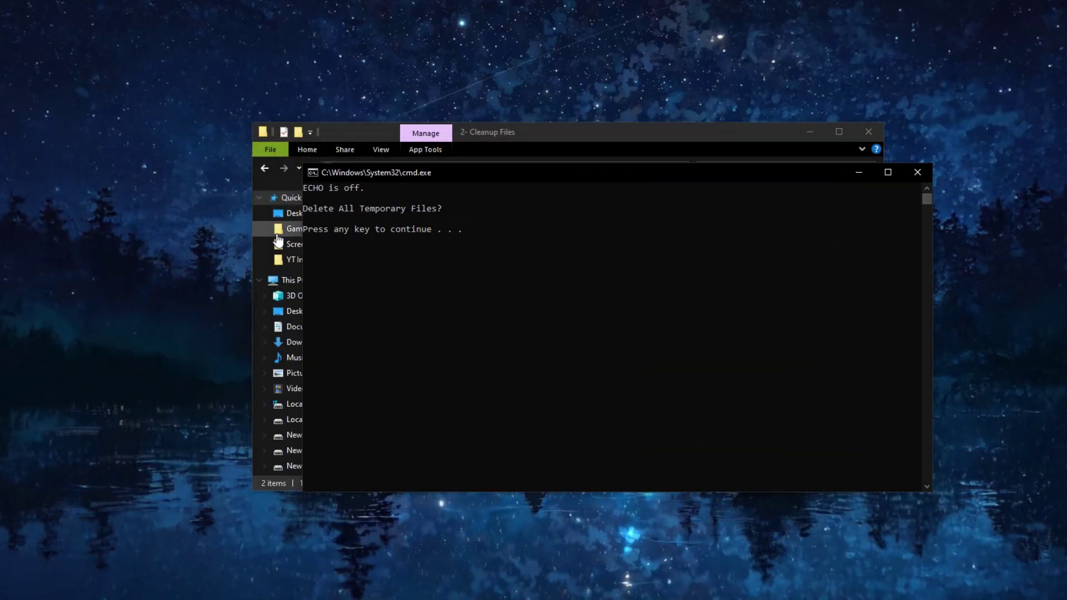
{"action": "key", "text": "Return"}
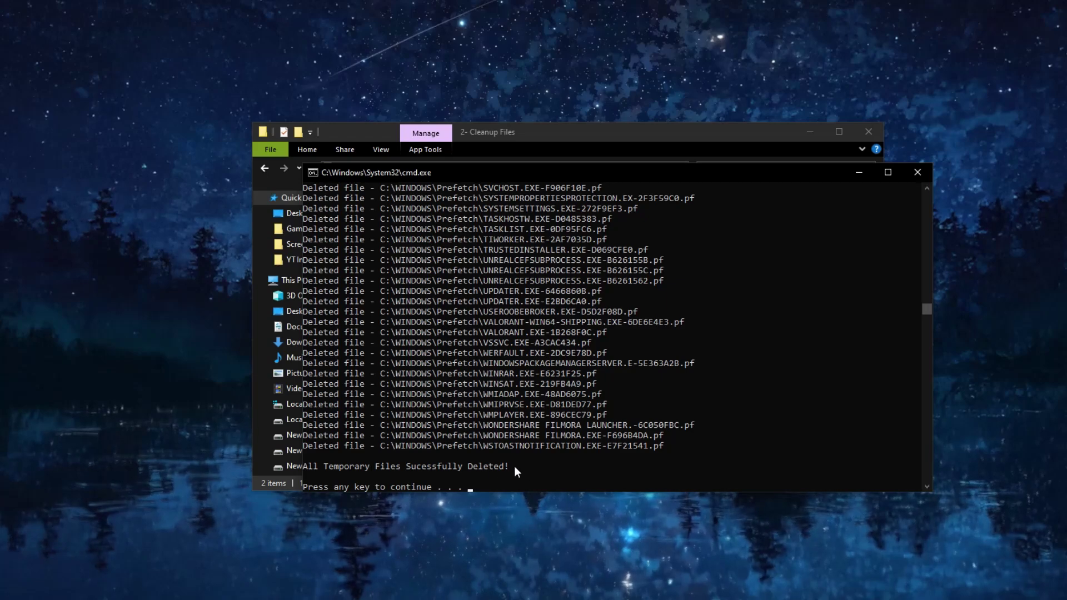
{"action": "left_click_drag", "start_coordinate": [514, 466], "coordinate": [296, 466]}
{"action": "key", "text": "Return"}
{"action": "key", "text": "Return"}
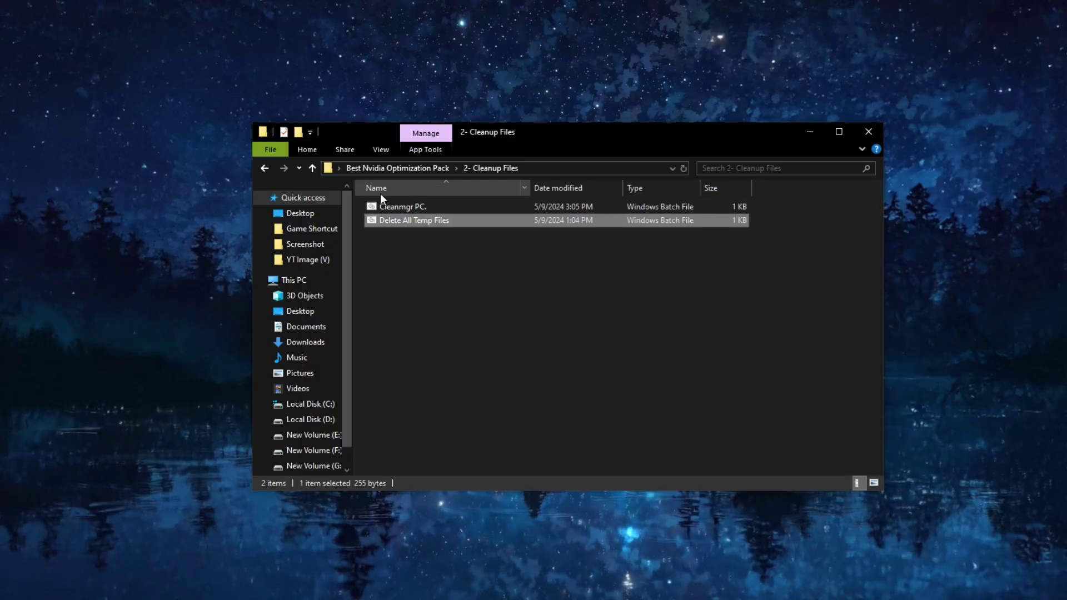
In the folder 3- Fortnite Additional Command Line, open the arguments text file and copy its line "-LANPLAY -NOSPLASH -NOTEXTURESTREAMING -USEALLAVALIABLECORES".
{"action": "left_click", "coordinate": [364, 169]}
{"action": "right_click", "coordinate": [402, 238]}
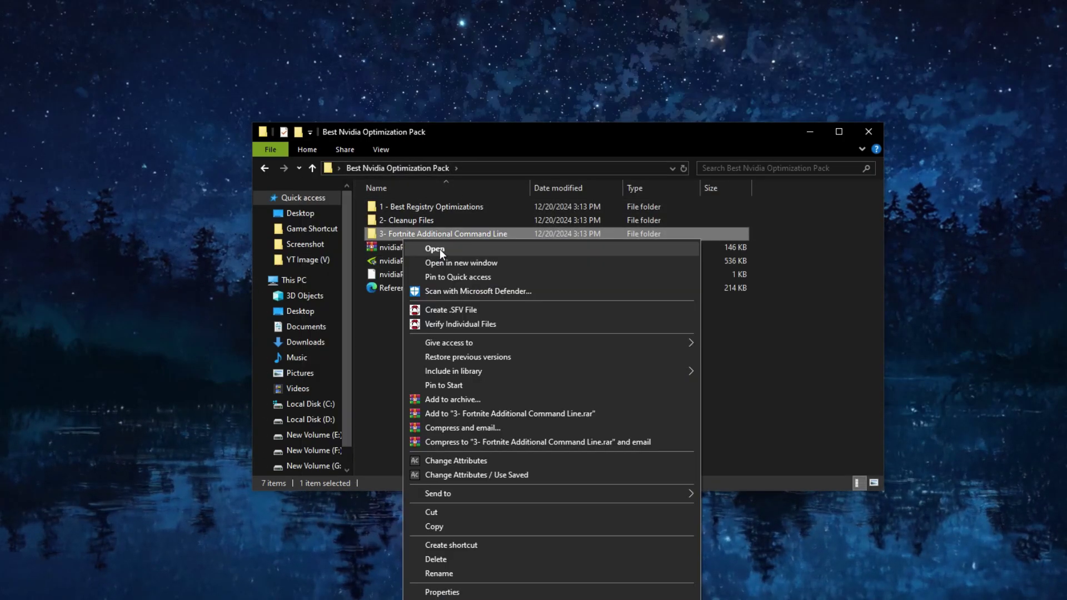
{"action": "left_click", "coordinate": [439, 249]}
{"action": "left_click", "coordinate": [412, 208]}
{"action": "right_click", "coordinate": [412, 207]}
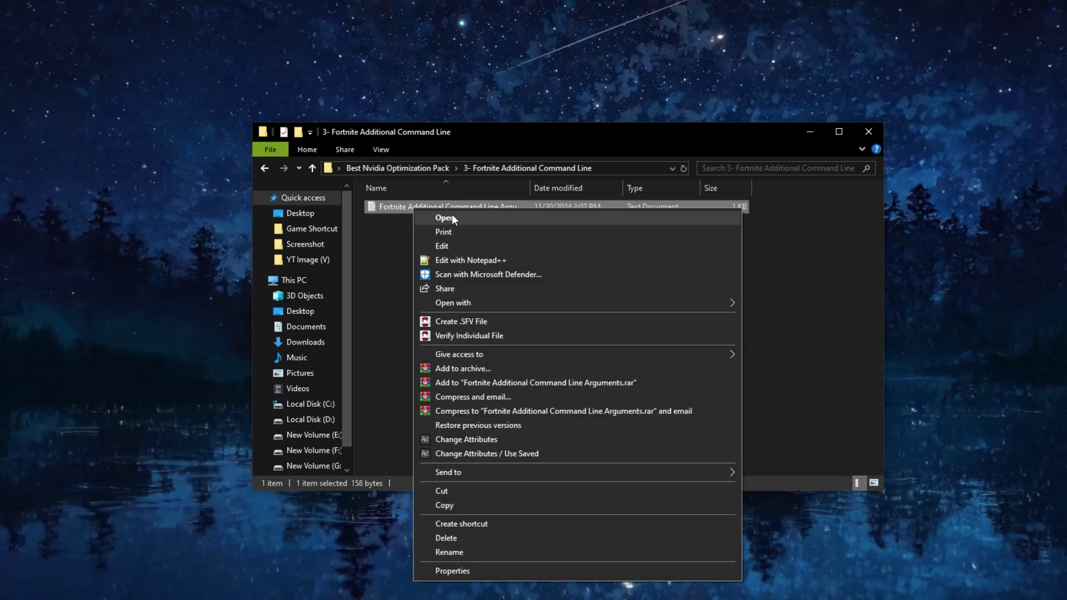
{"action": "left_click", "coordinate": [452, 217]}
{"action": "left_click_drag", "start_coordinate": [503, 87], "coordinate": [178, 88]}
{"action": "right_click", "coordinate": [201, 87]}
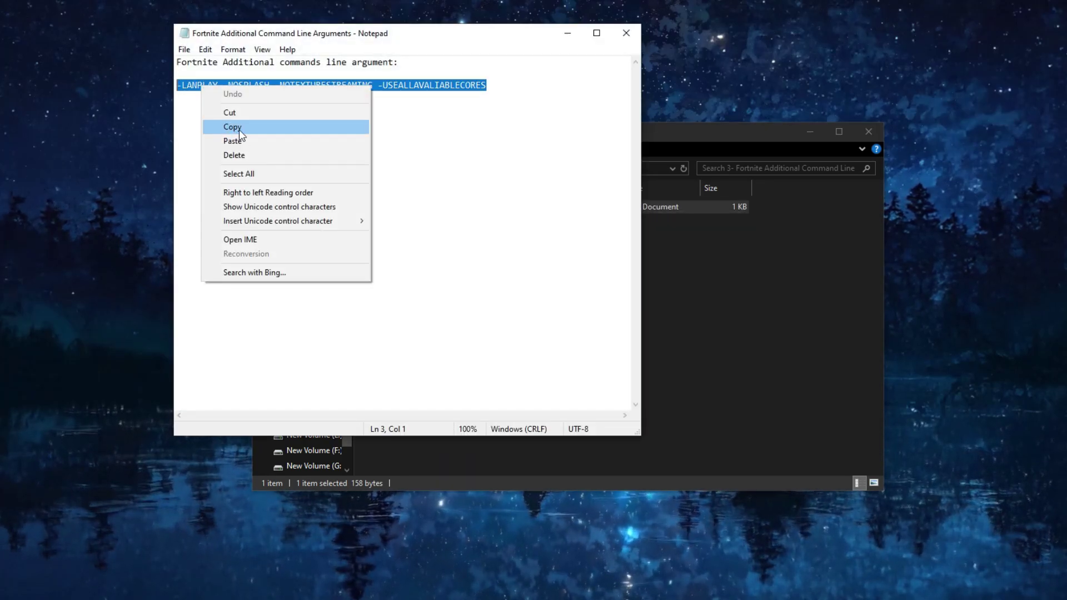
{"action": "left_click", "coordinate": [233, 127]}
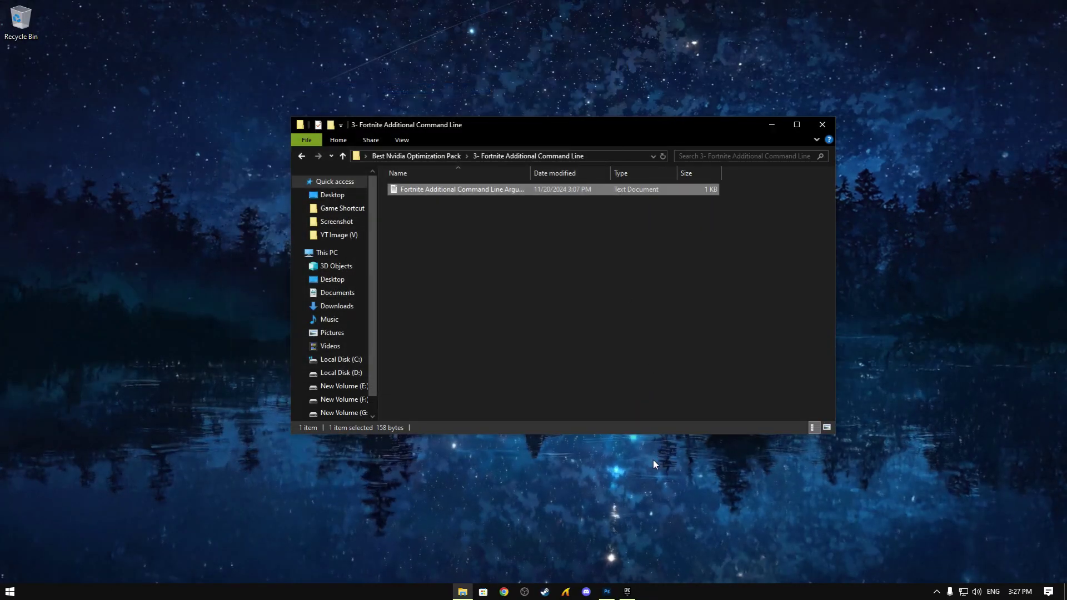
Switch to the Epic Games Launcher, open its settings and expand the Fortnite entry under Manage Games.
{"action": "left_click", "coordinate": [627, 592]}
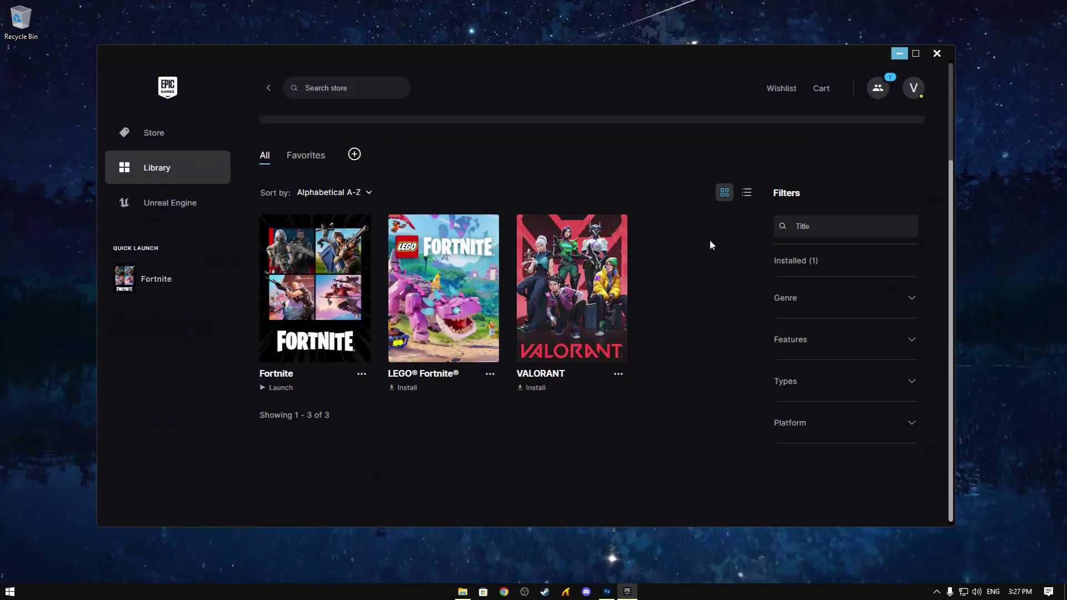
{"action": "left_click", "coordinate": [911, 91]}
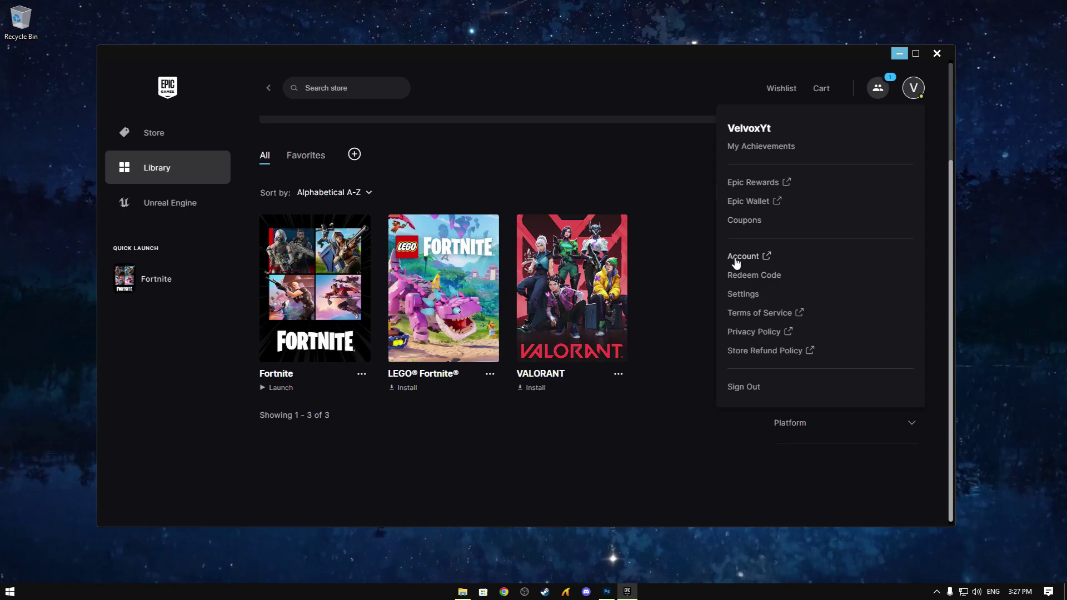
{"action": "left_click", "coordinate": [732, 295]}
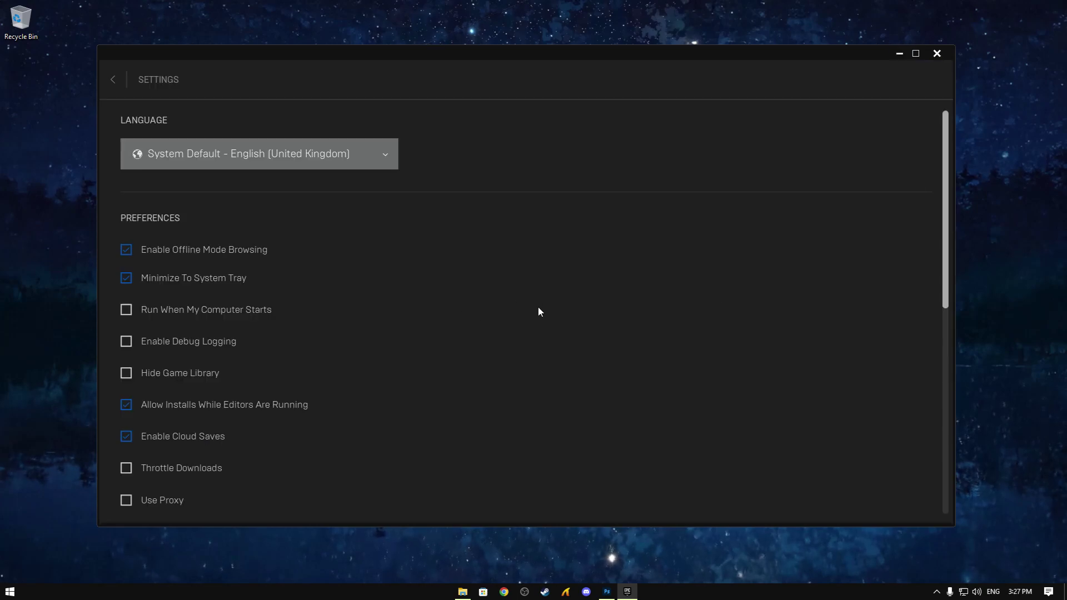
{"action": "left_click_drag", "start_coordinate": [944, 232], "coordinate": [930, 456]}
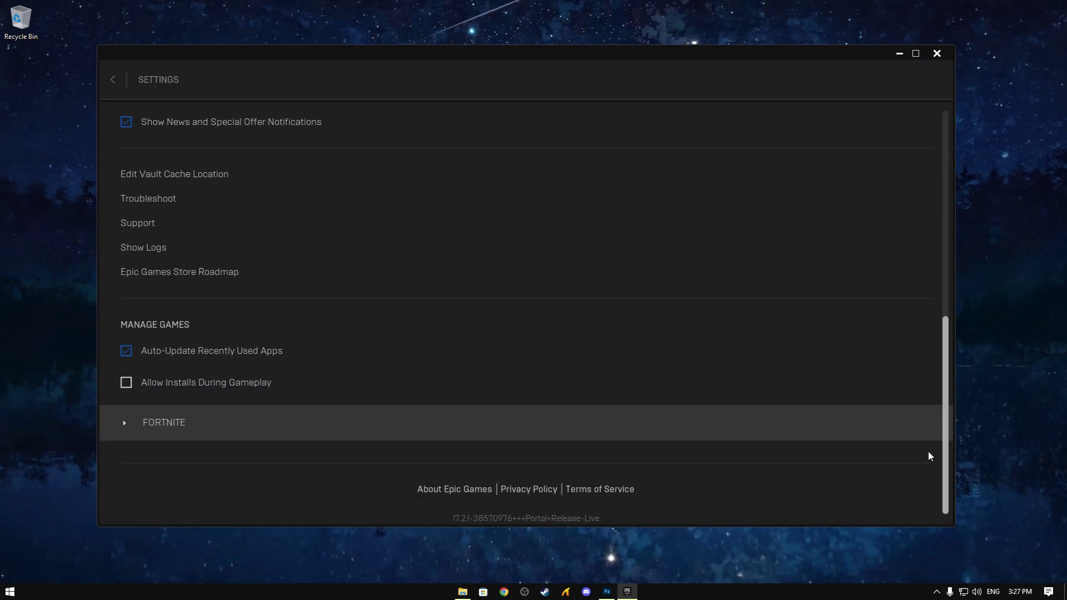
{"action": "left_click", "coordinate": [126, 432]}
{"action": "scroll", "coordinate": [180, 457], "scroll_direction": "down", "scroll_amount": 1}
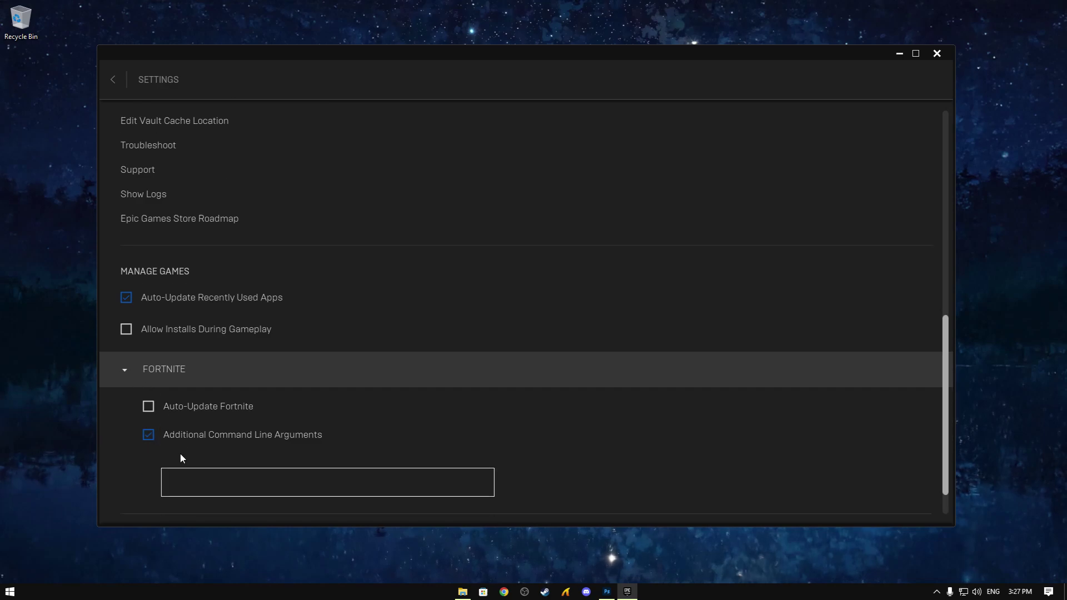
Paste "-LANPLAY -NOSPLASH -NOTEXTURESTREAMING -USEALLAVALIABLECORES" as Fortnite's additional command line arguments and return to the library.
{"action": "right_click", "coordinate": [185, 487]}
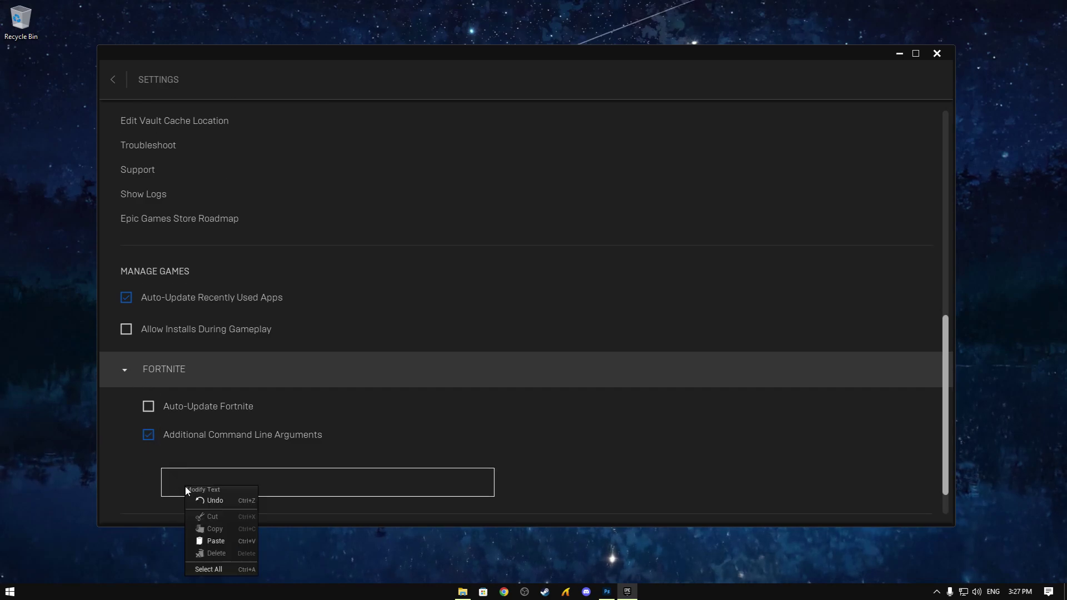
{"action": "left_click", "coordinate": [209, 539]}
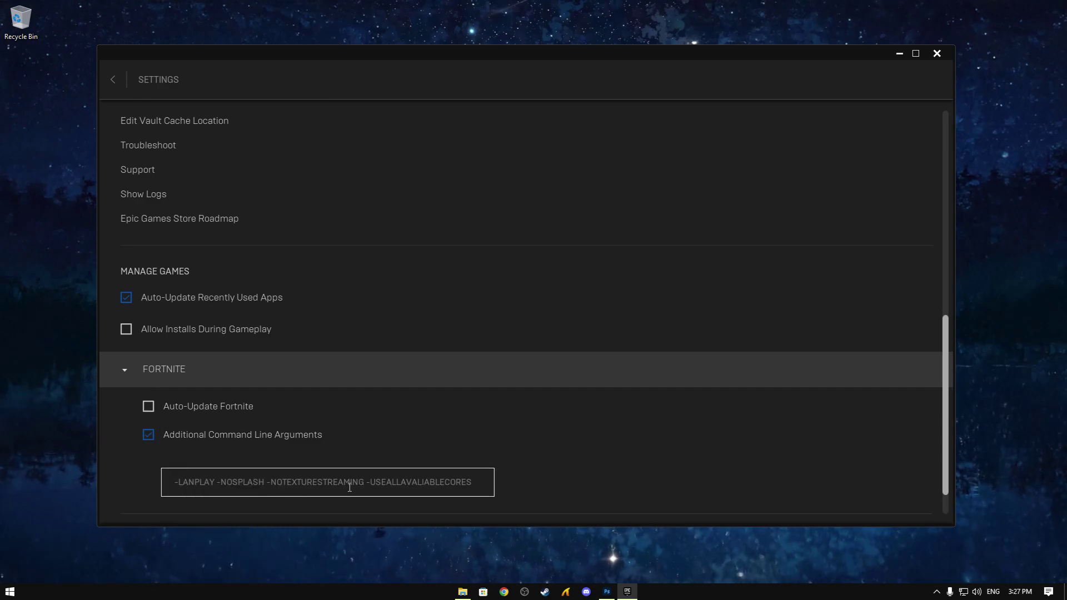
{"action": "left_click", "coordinate": [125, 374]}
{"action": "left_click", "coordinate": [115, 82]}
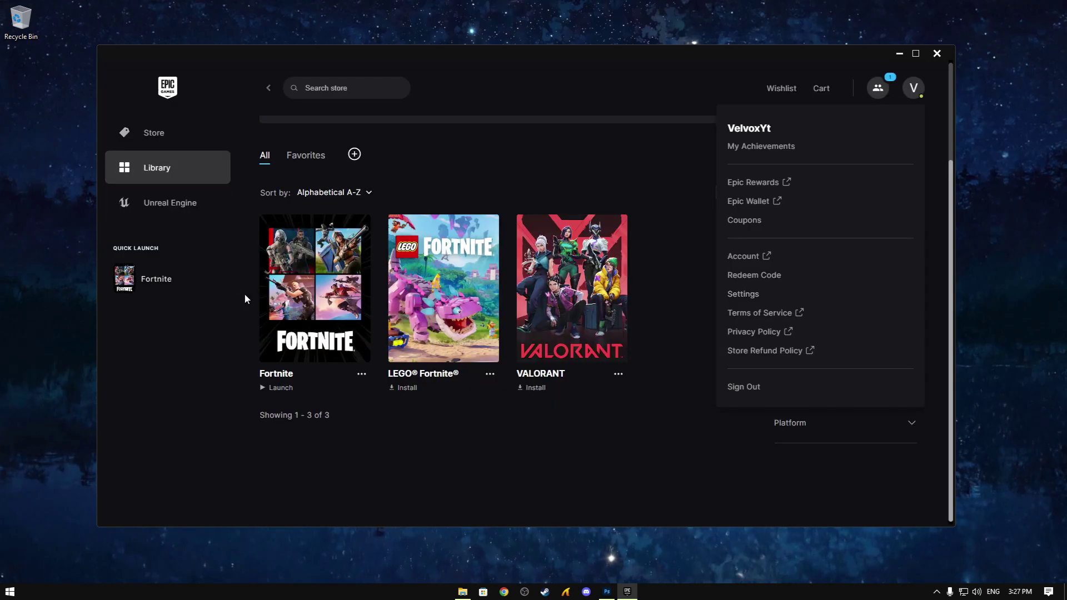
From Fortnite's management options, open its installation folder and browse to FortniteGame > Binaries > Win64.
{"action": "left_click", "coordinate": [361, 374]}
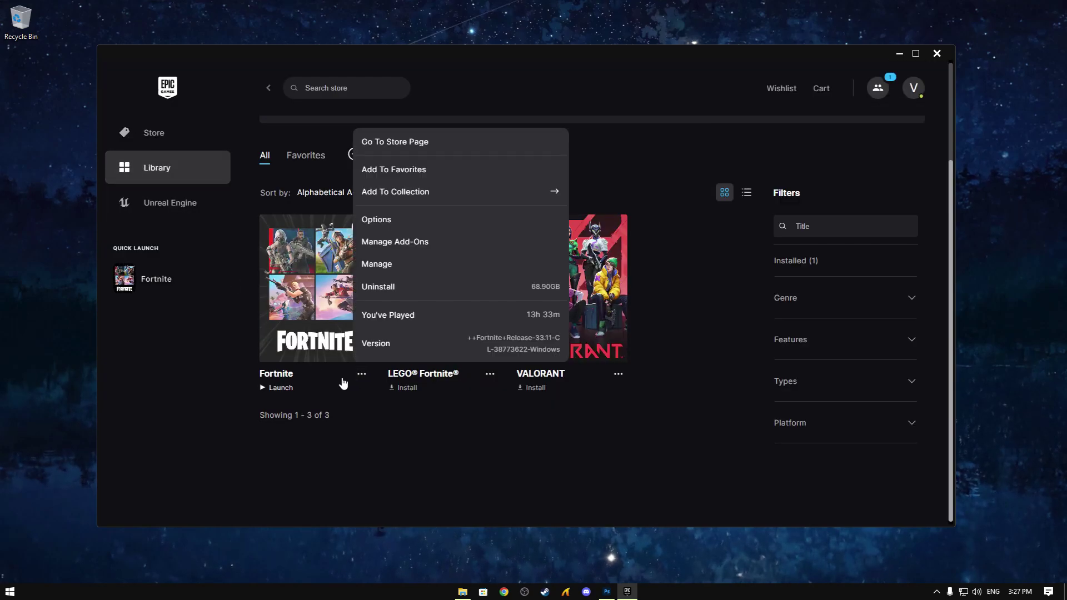
{"action": "left_click", "coordinate": [368, 265]}
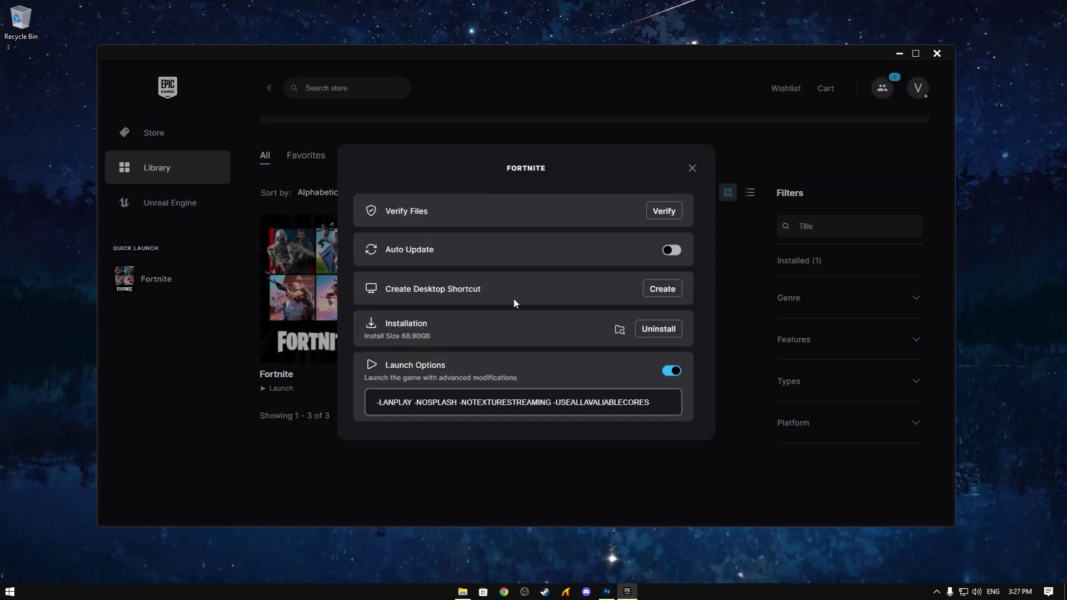
{"action": "left_click", "coordinate": [618, 331]}
{"action": "left_click", "coordinate": [445, 239]}
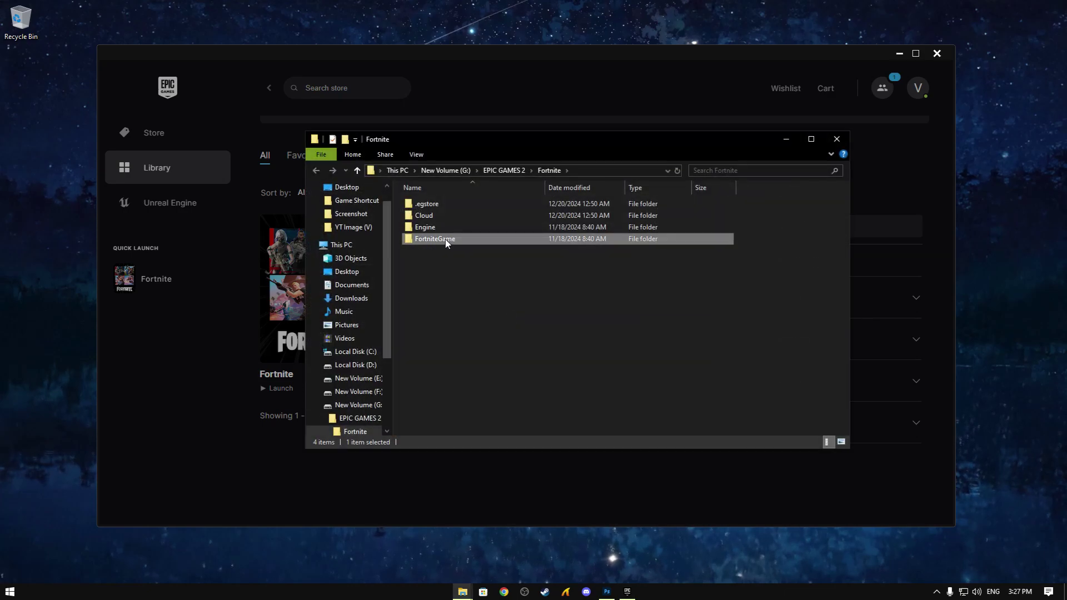
{"action": "double_click", "coordinate": [445, 239]}
{"action": "double_click", "coordinate": [425, 205]}
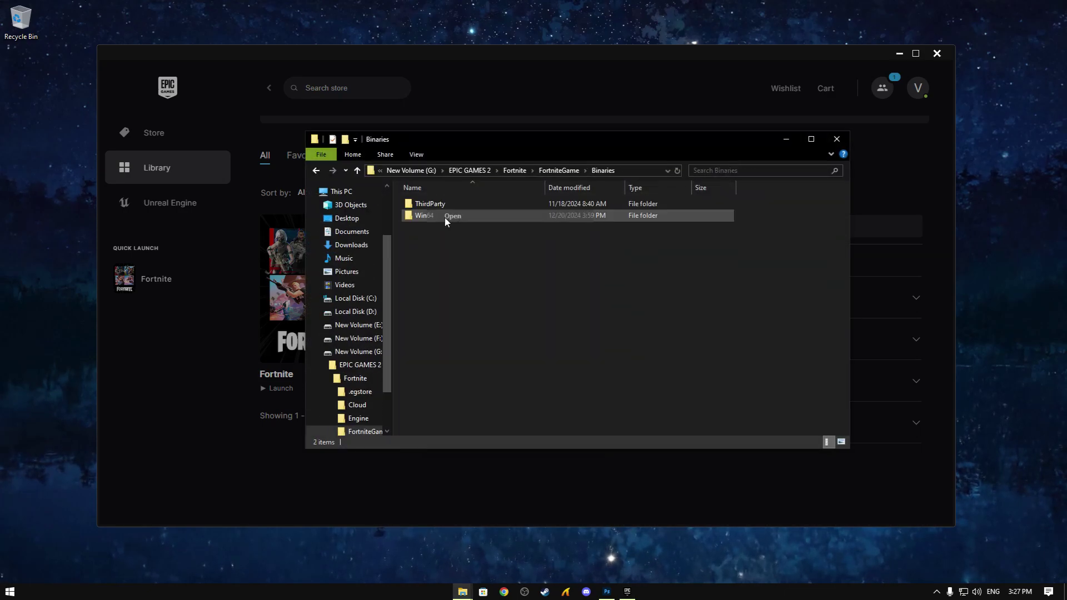
{"action": "right_click", "coordinate": [425, 215]}
{"action": "left_click", "coordinate": [441, 220]}
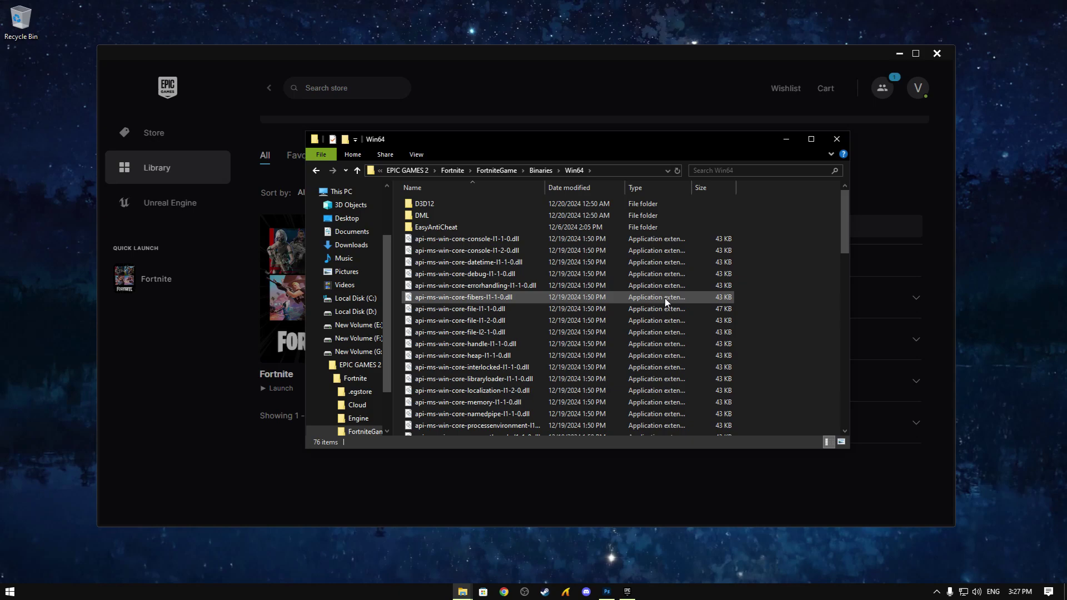
Find FortniteClient-Win64-Shipping in the Win64 folder and open the compatibility settings in its properties.
{"action": "left_click_drag", "start_coordinate": [843, 249], "coordinate": [808, 403]}
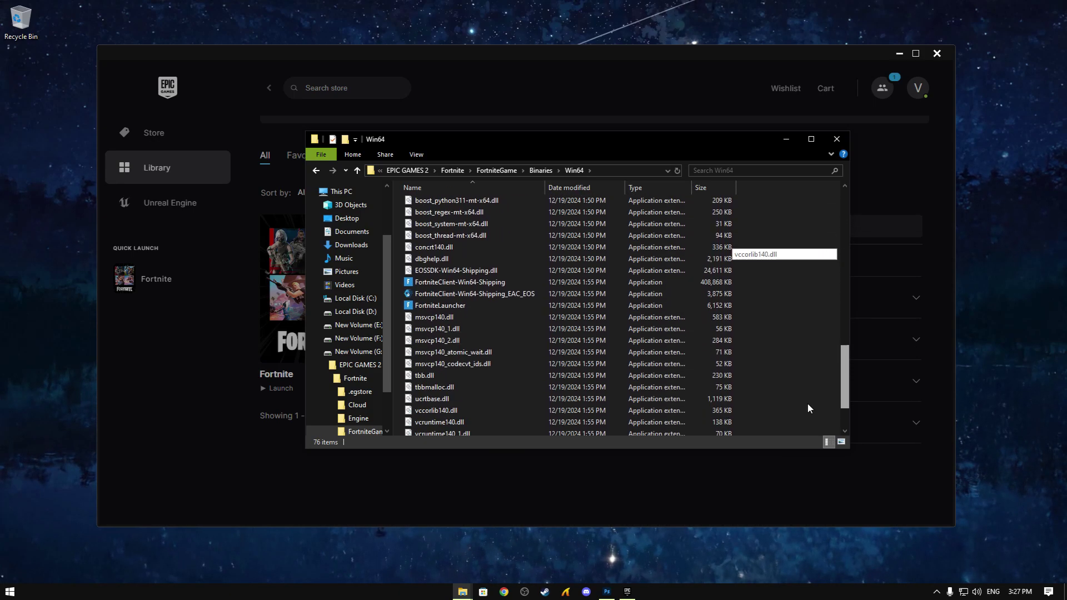
{"action": "left_click", "coordinate": [458, 283]}
{"action": "right_click", "coordinate": [458, 283]}
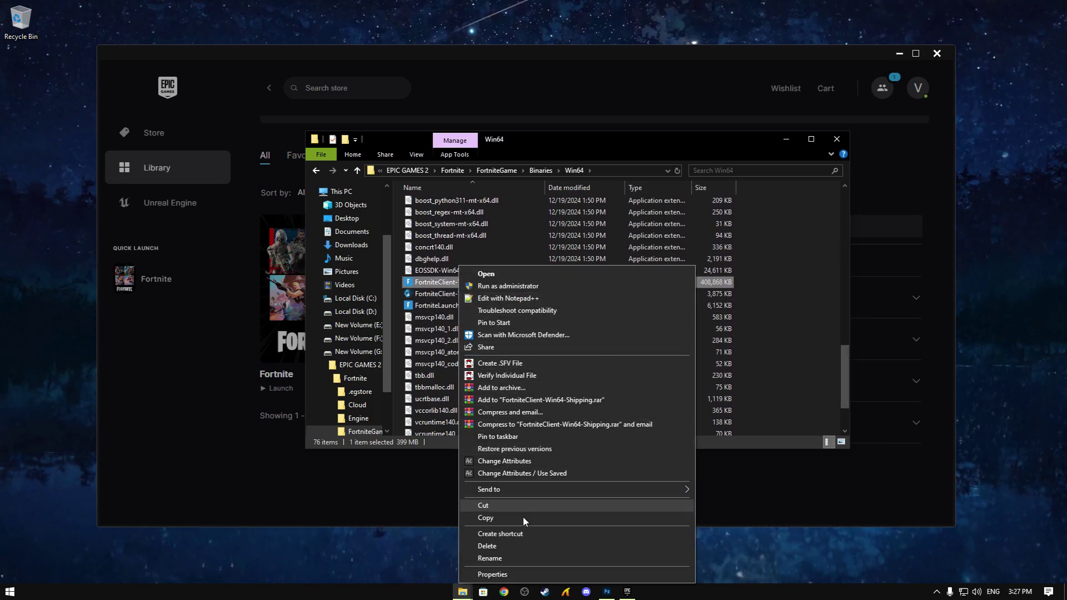
{"action": "left_click", "coordinate": [500, 574]}
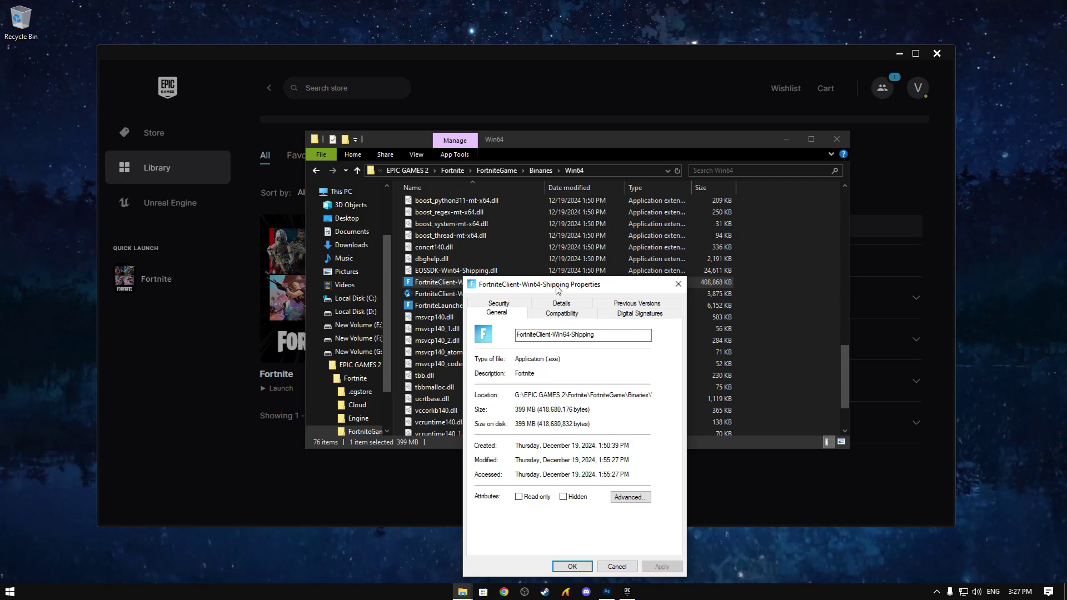
{"action": "left_click_drag", "start_coordinate": [557, 288], "coordinate": [456, 189]}
{"action": "left_click", "coordinate": [454, 217]}
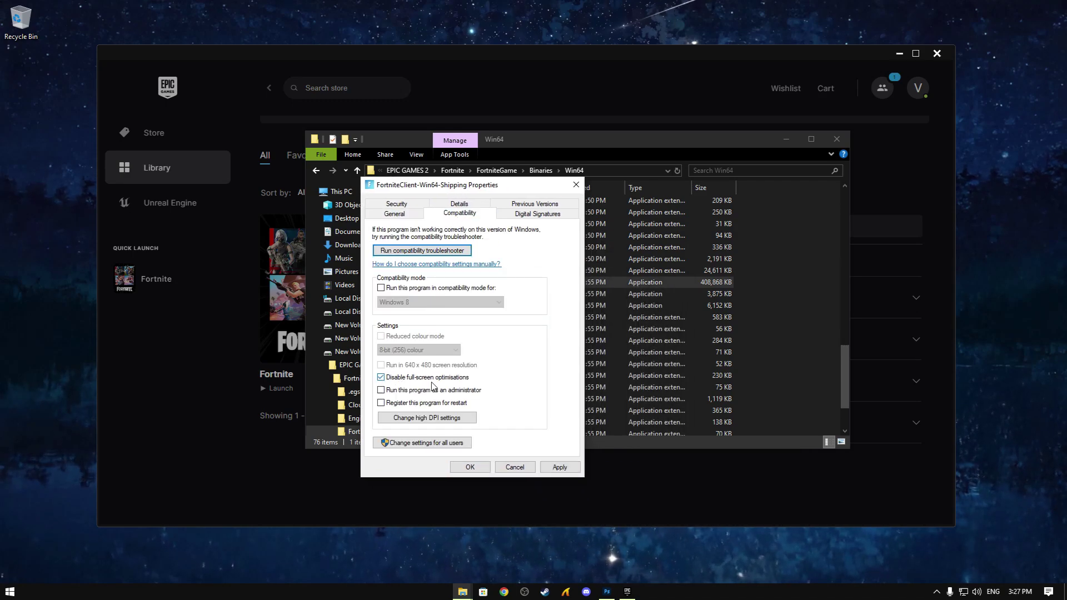
Have the high DPI scaling override performed by Application, apply the compatibility settings and close the properties.
{"action": "left_click", "coordinate": [415, 418]}
{"action": "left_click", "coordinate": [472, 414]}
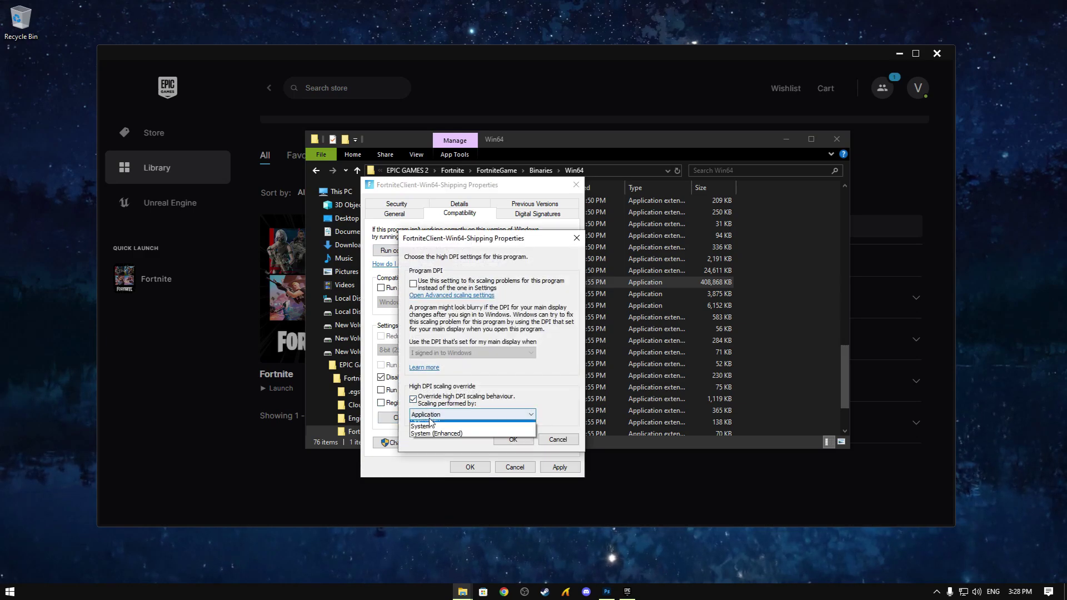
{"action": "left_click", "coordinate": [433, 424]}
{"action": "left_click", "coordinate": [510, 441]}
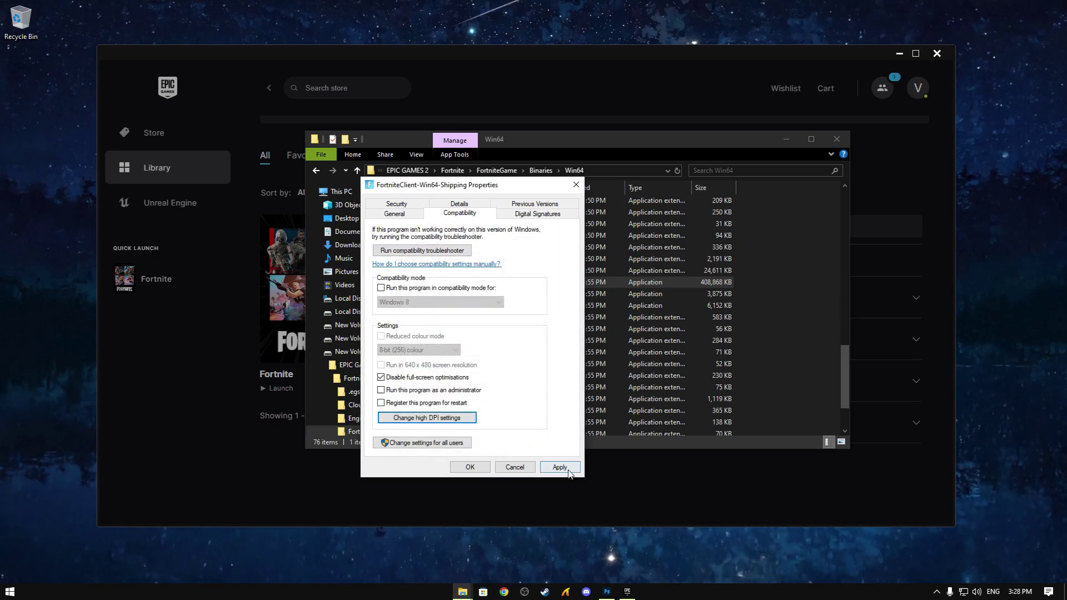
{"action": "left_click", "coordinate": [561, 468]}
{"action": "left_click", "coordinate": [470, 467]}
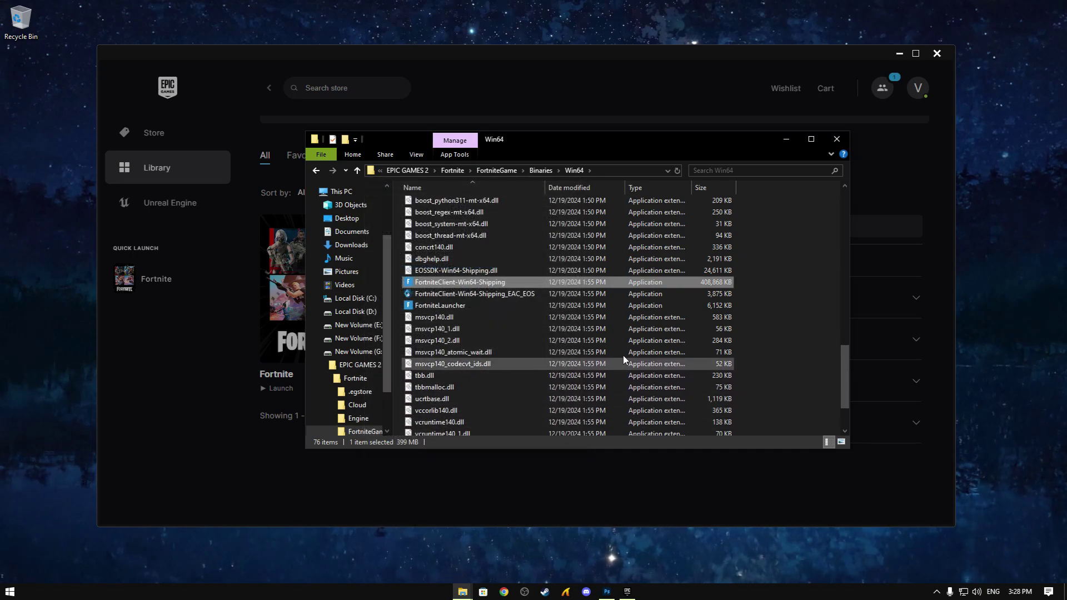
Close the Win64 folder, Fortnite's management dialog and the command line folder, and minimize the Epic Games Launcher.
{"action": "left_click", "coordinate": [836, 140]}
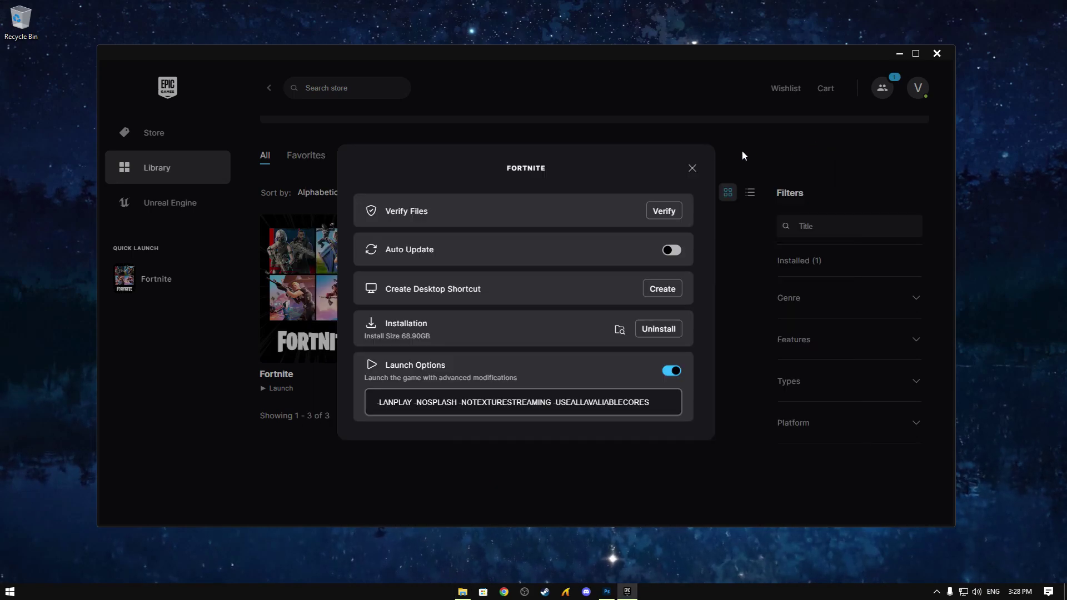
{"action": "left_click", "coordinate": [690, 169]}
{"action": "left_click", "coordinate": [900, 55]}
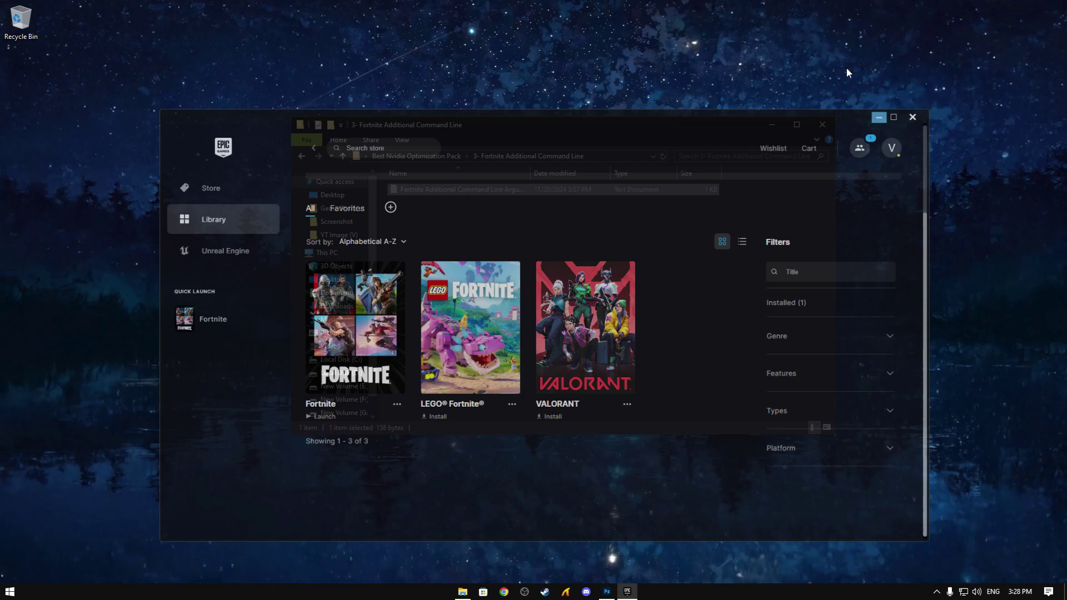
{"action": "left_click", "coordinate": [823, 125]}
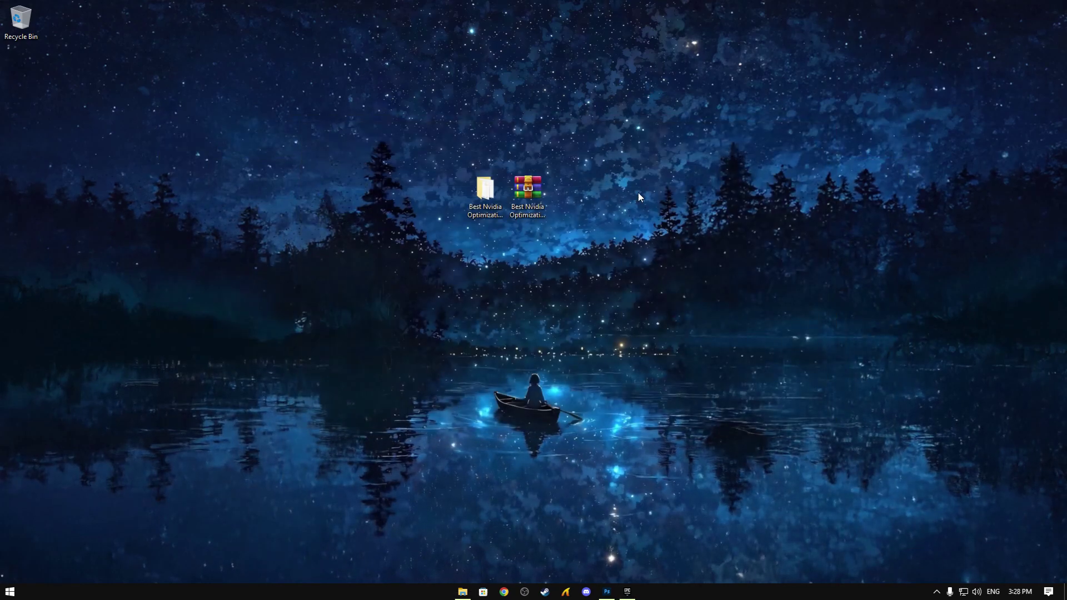
Search Windows for Graphics settings, open them and start browsing for a desktop app to set its preference.
{"action": "key", "text": "super"}
{"action": "type", "text": "g"}
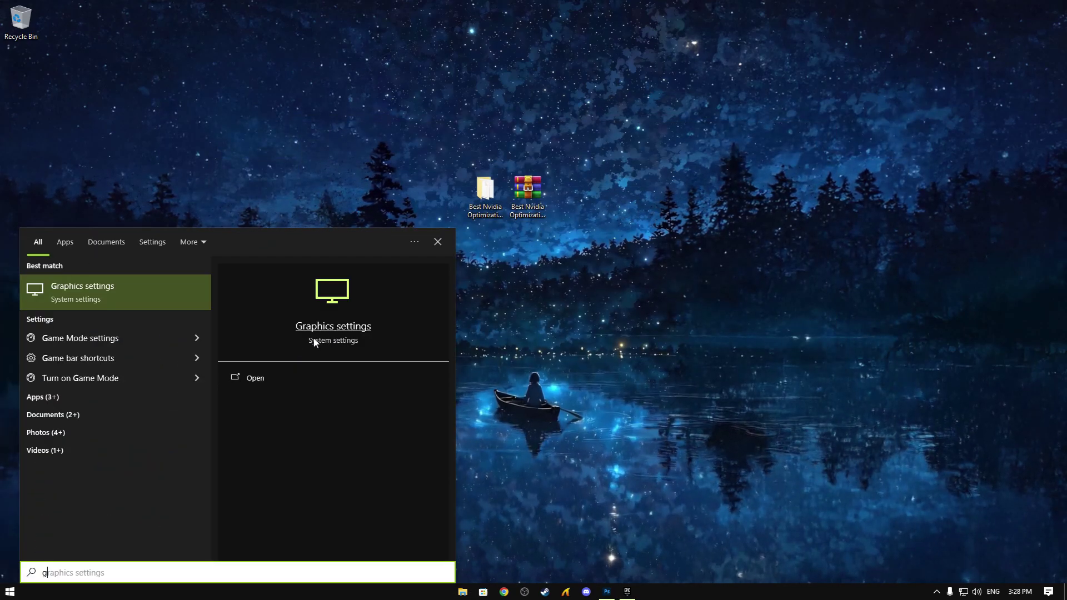
{"action": "left_click", "coordinate": [329, 340]}
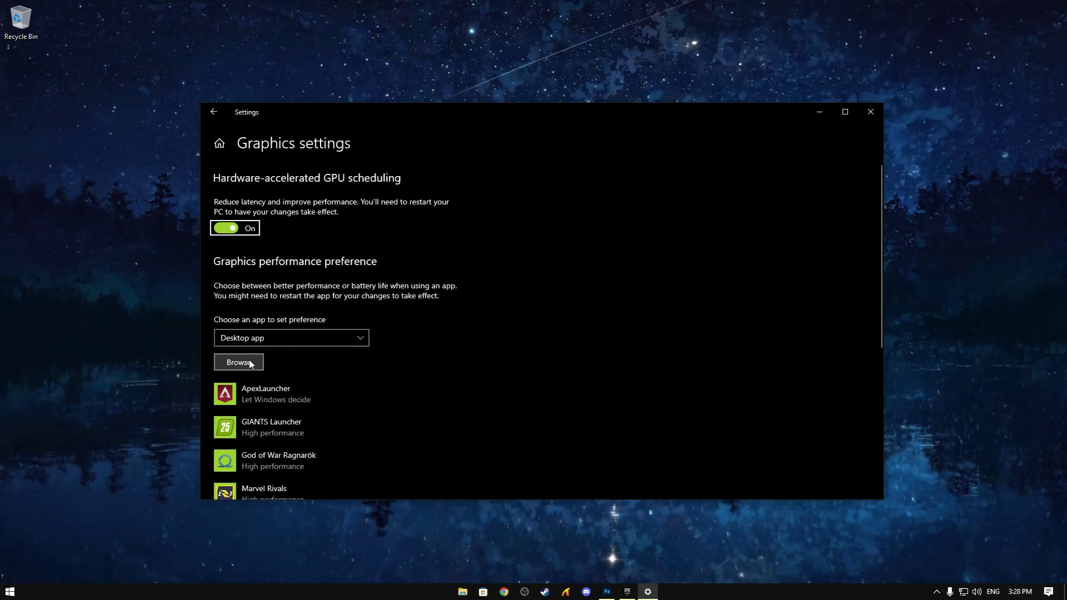
{"action": "left_click", "coordinate": [255, 361]}
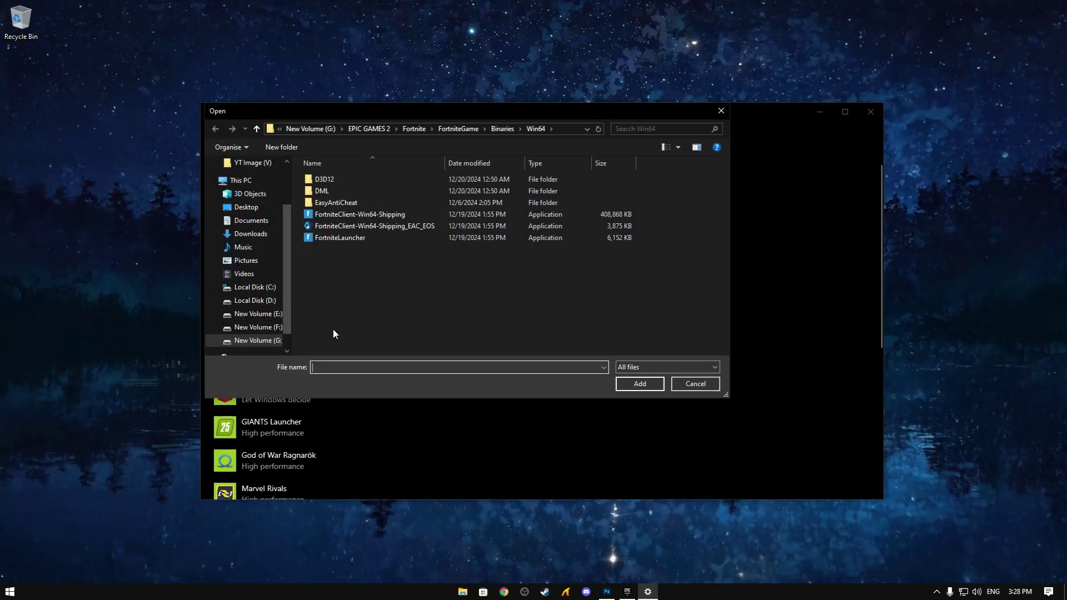
In the file browser, go to New Volume (G:) > EPIC GAMES 2 > Fortnite > FortniteGame > Binaries > Win64.
{"action": "left_click", "coordinate": [333, 215]}
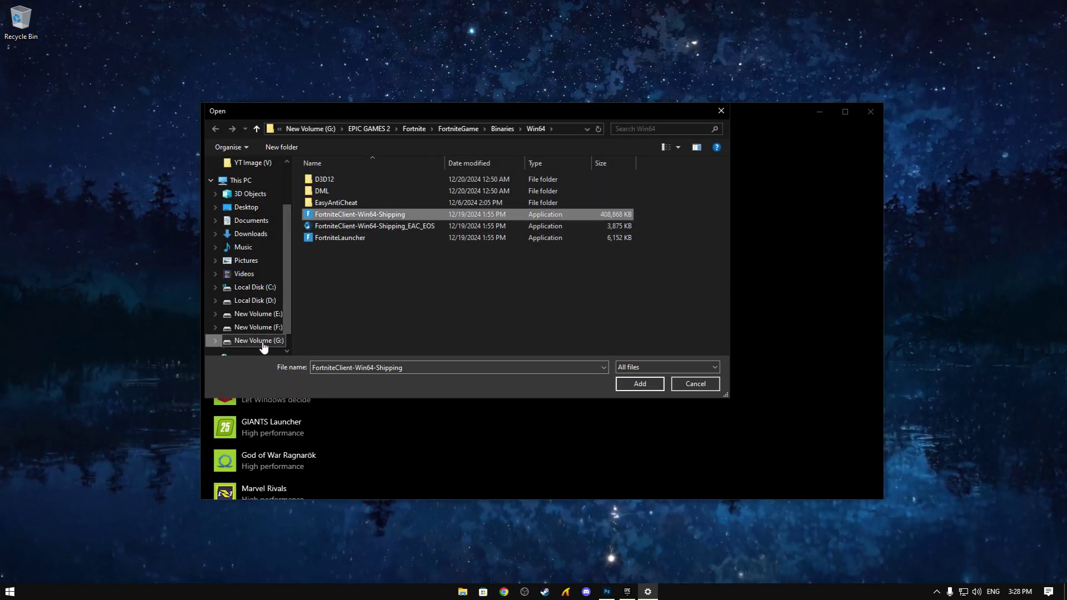
{"action": "left_click", "coordinate": [273, 340]}
{"action": "right_click", "coordinate": [342, 197]}
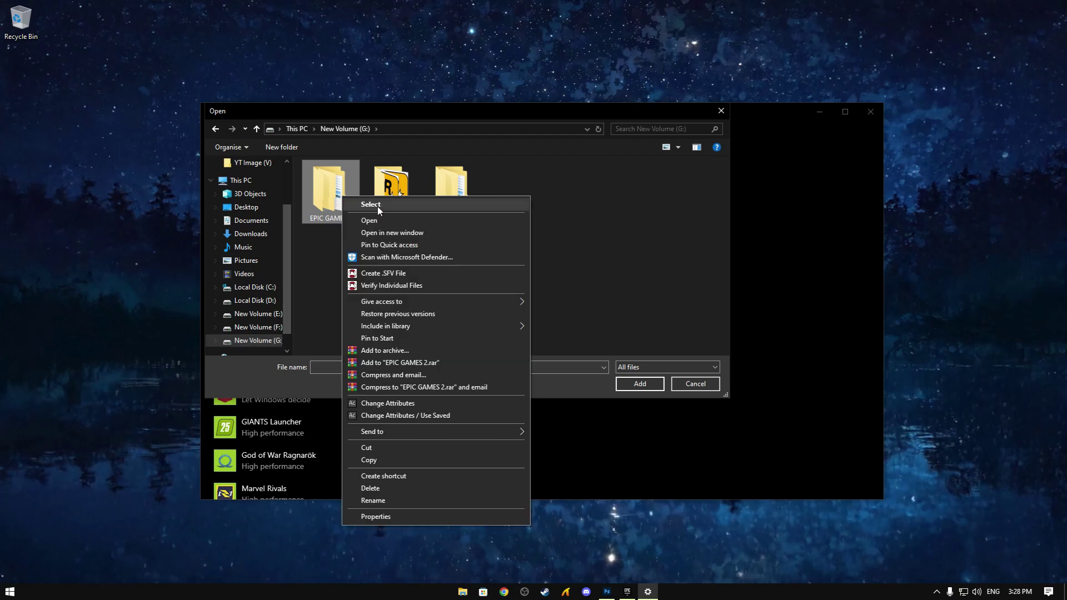
{"action": "left_click", "coordinate": [383, 221]}
{"action": "right_click", "coordinate": [338, 182]}
{"action": "left_click", "coordinate": [354, 208]}
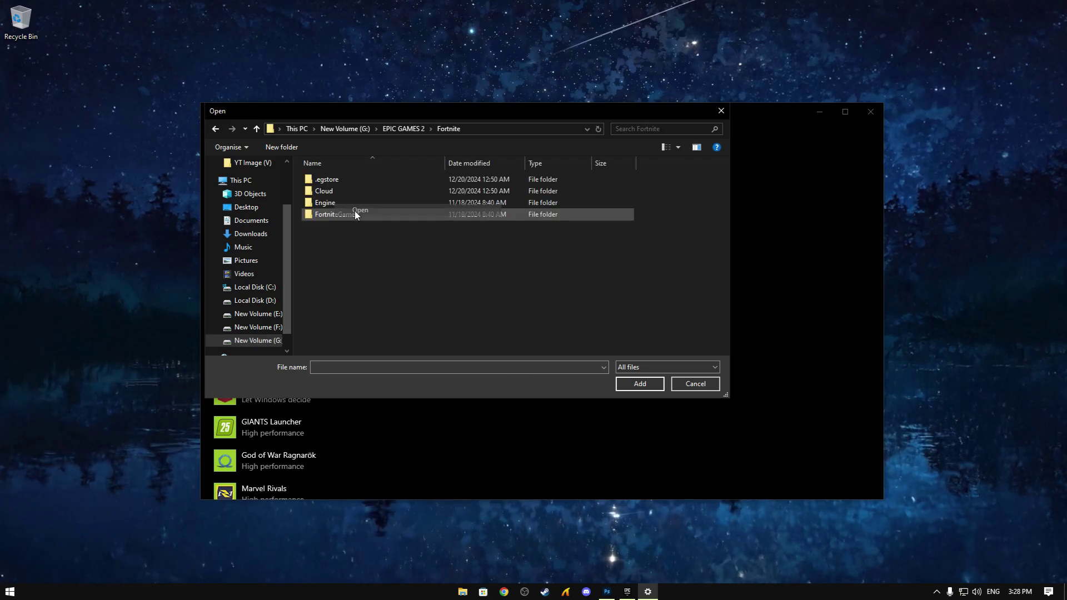
{"action": "right_click", "coordinate": [332, 215]}
{"action": "left_click", "coordinate": [354, 239]}
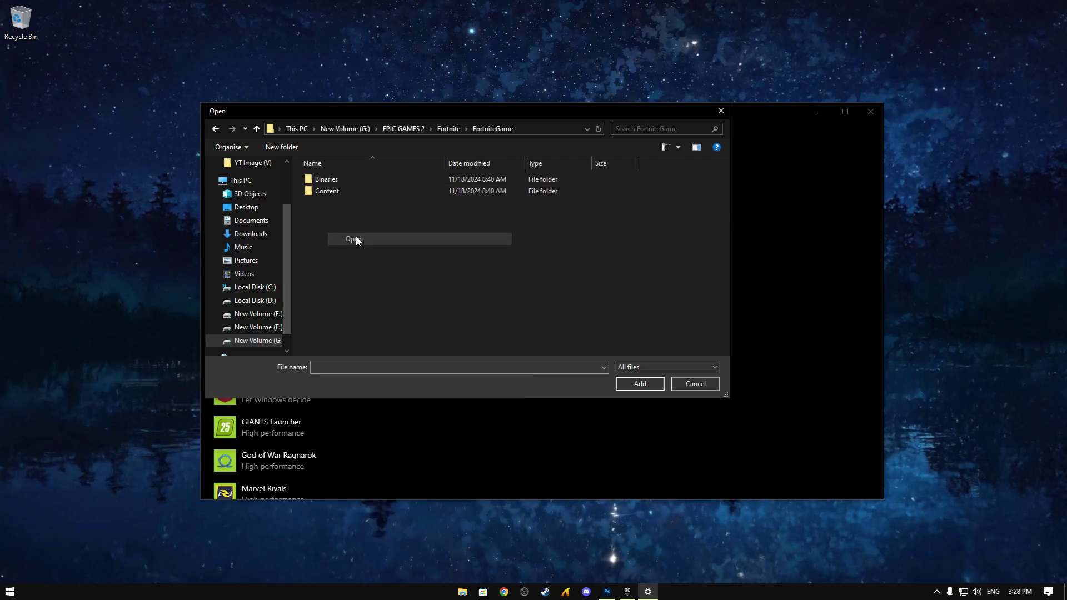
{"action": "right_click", "coordinate": [328, 181]}
{"action": "left_click", "coordinate": [351, 205]}
{"action": "right_click", "coordinate": [330, 193]}
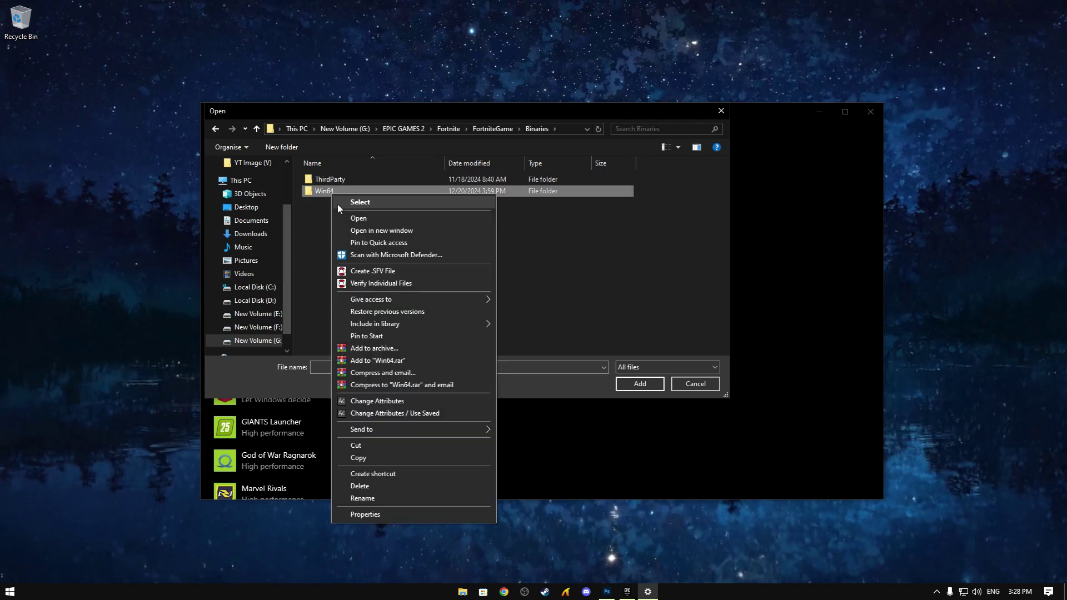
{"action": "left_click", "coordinate": [359, 218]}
Add FortniteClient-Win64-Shipping to the graphics preference list and save its preference as High performance.
{"action": "left_click", "coordinate": [342, 214]}
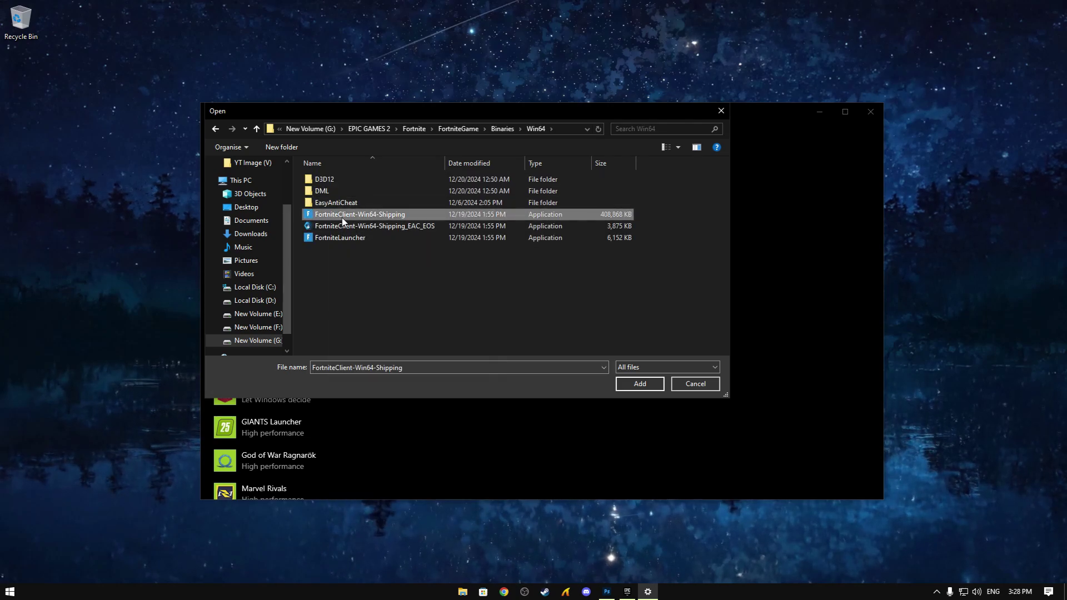
{"action": "left_click", "coordinate": [635, 383]}
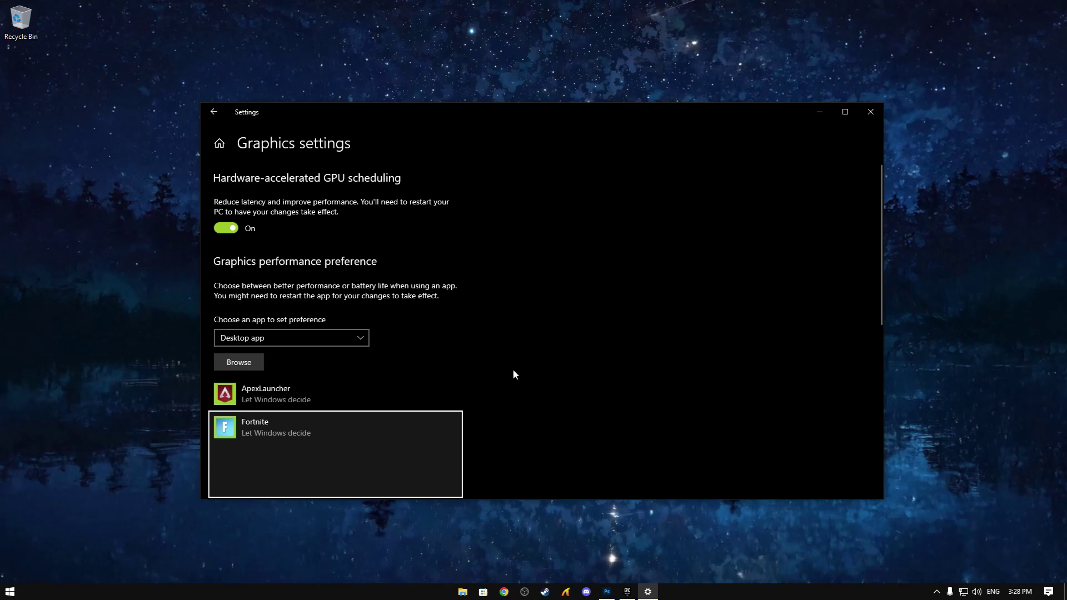
{"action": "left_click", "coordinate": [376, 331]}
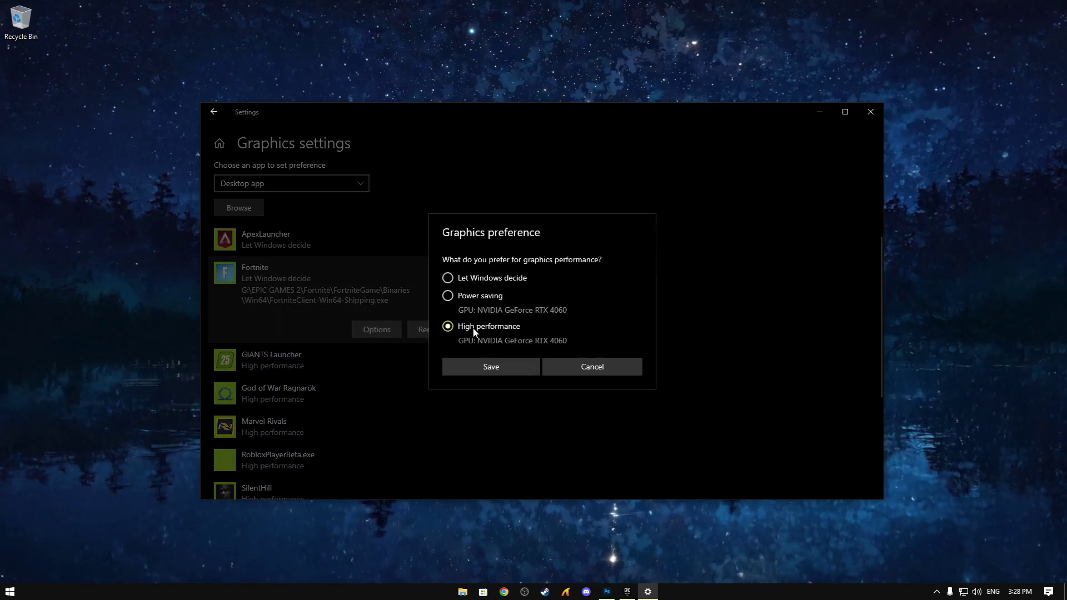
{"action": "left_click", "coordinate": [485, 368]}
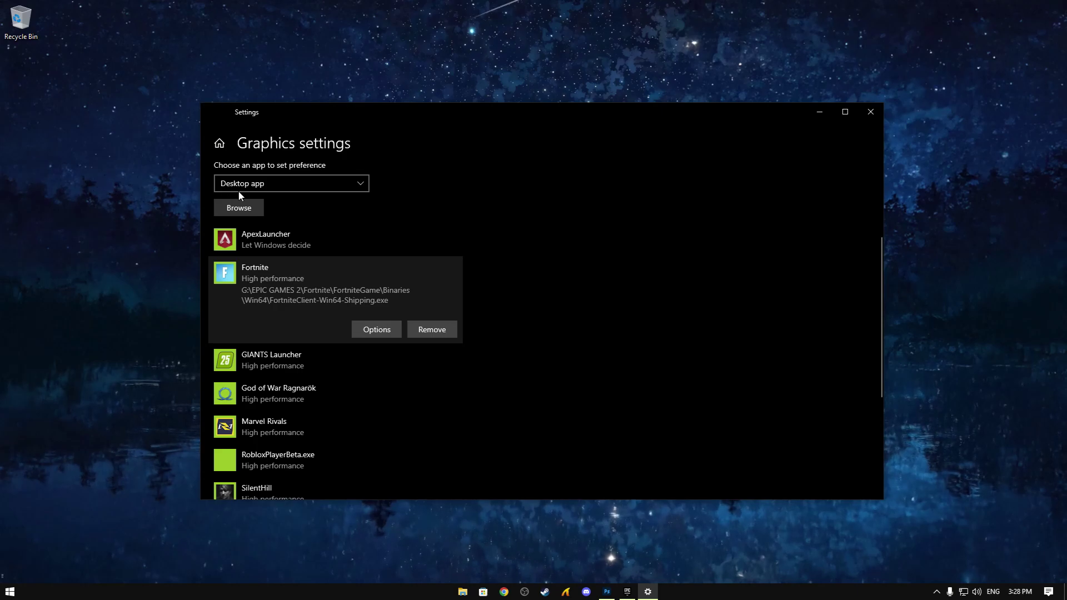
Leave the graphics settings, search Settings for the Game Mode page and turn Game Mode on.
{"action": "key", "text": "alt+Left"}
{"action": "left_click", "coordinate": [256, 169]}
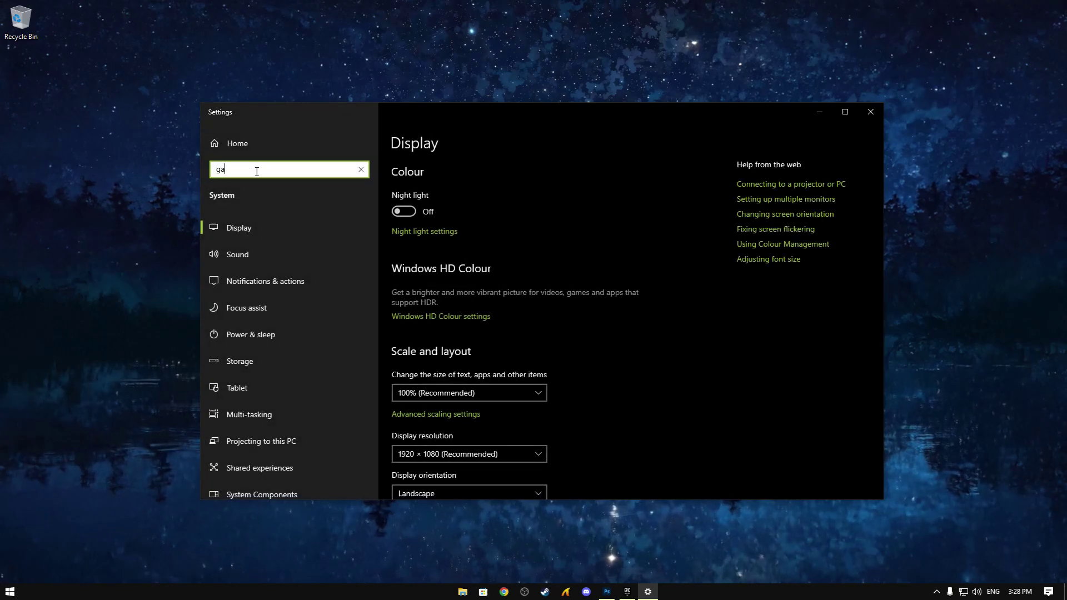
{"action": "left_click", "coordinate": [269, 194]}
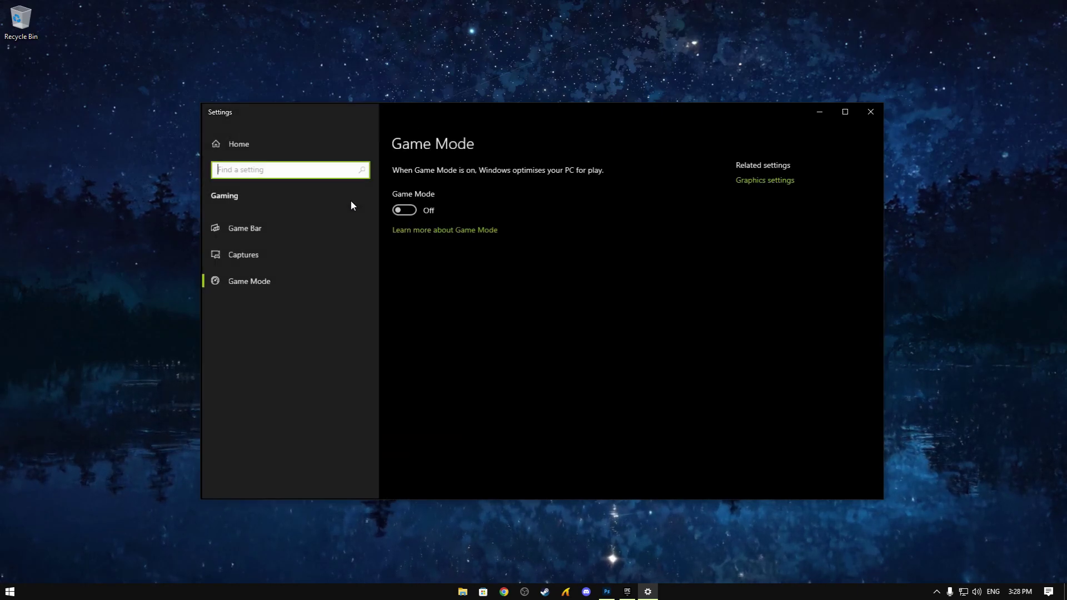
{"action": "left_click", "coordinate": [374, 190]}
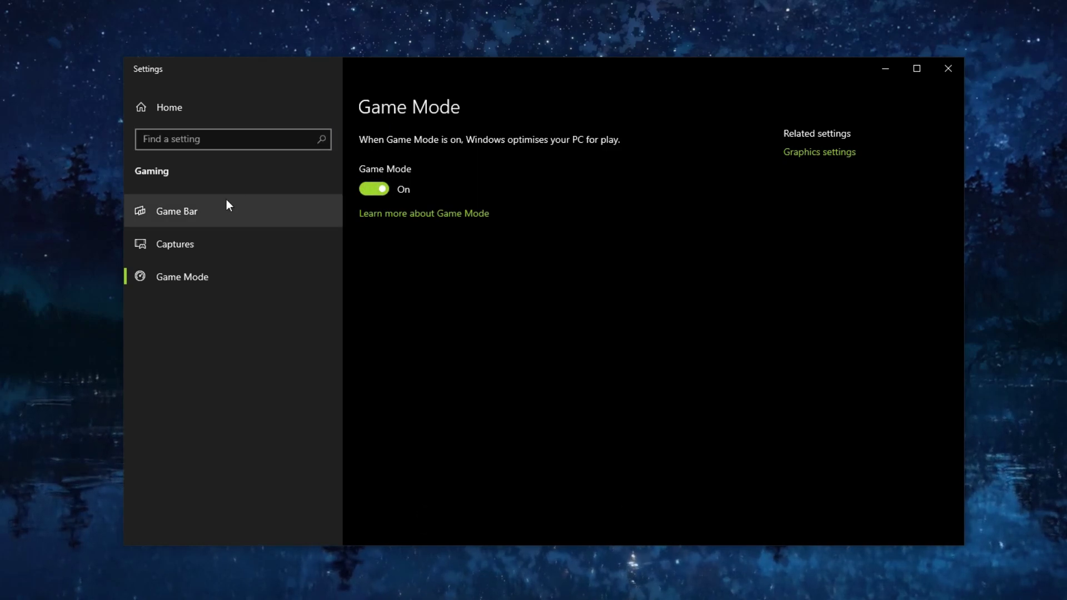
Open the Game Bar settings, keep Game Bar switched off and close Settings.
{"action": "left_click", "coordinate": [171, 209]}
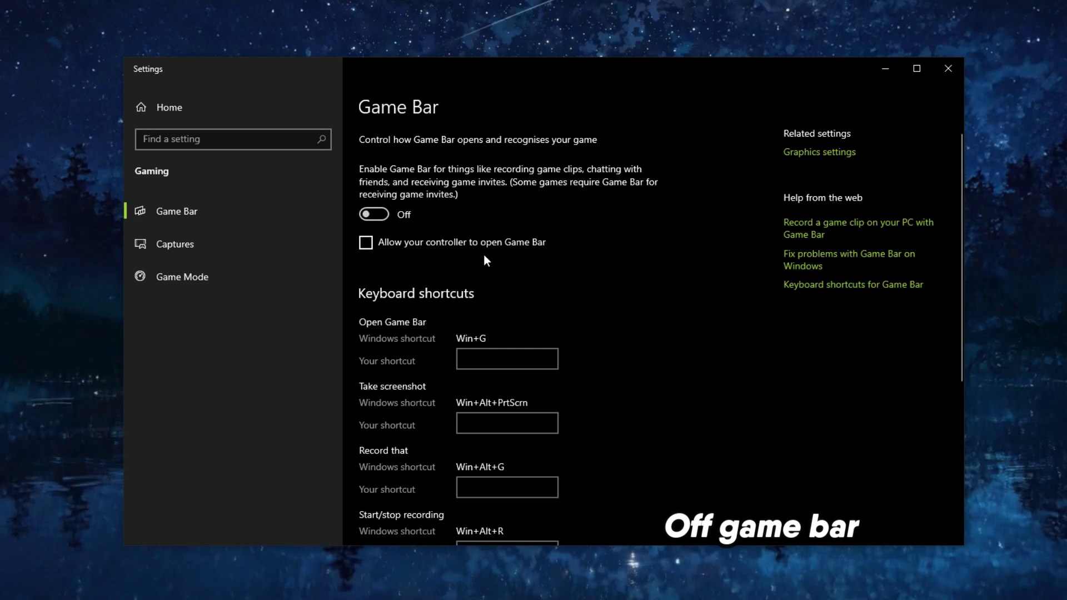
{"action": "left_click", "coordinate": [374, 217]}
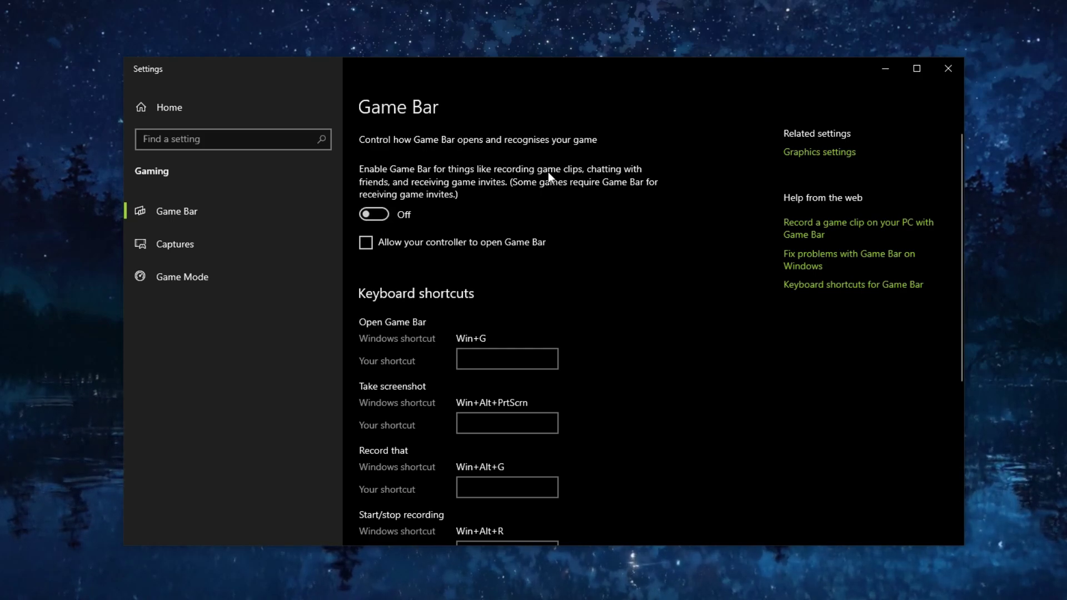
{"action": "left_click", "coordinate": [946, 73]}
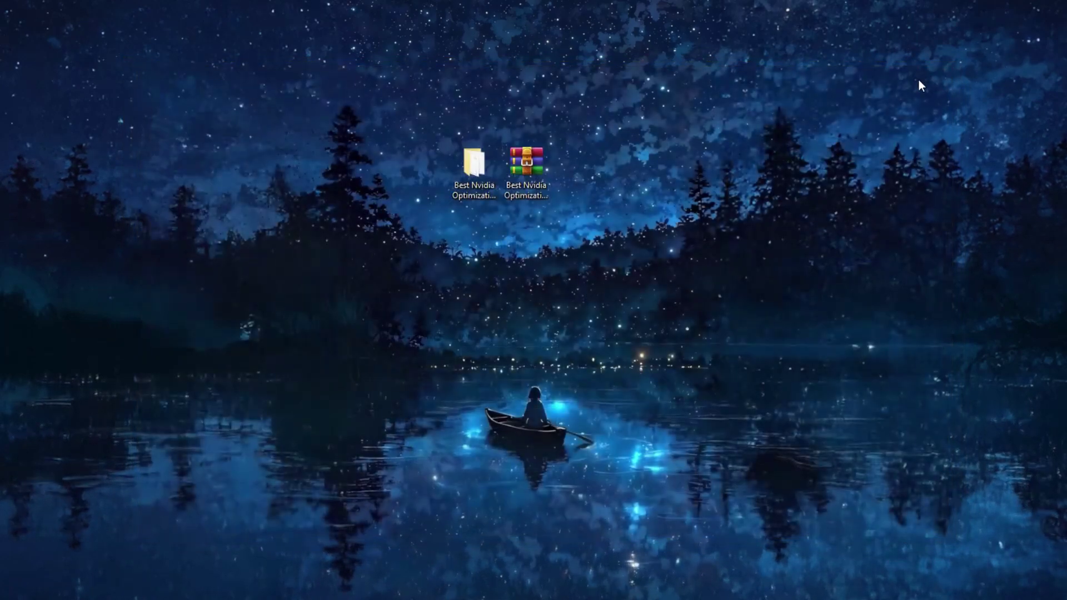
Open Task Manager, show the detailed process list and reposition its window over the Fortnite loading screen.
{"action": "mouse_move", "coordinate": [632, 592]}
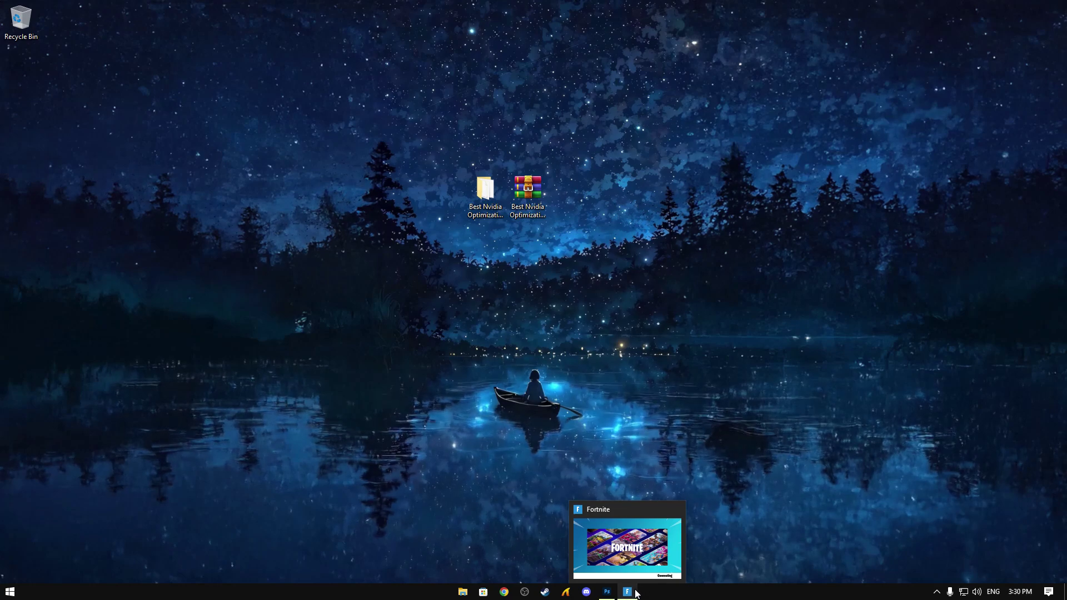
{"action": "right_click", "coordinate": [740, 593]}
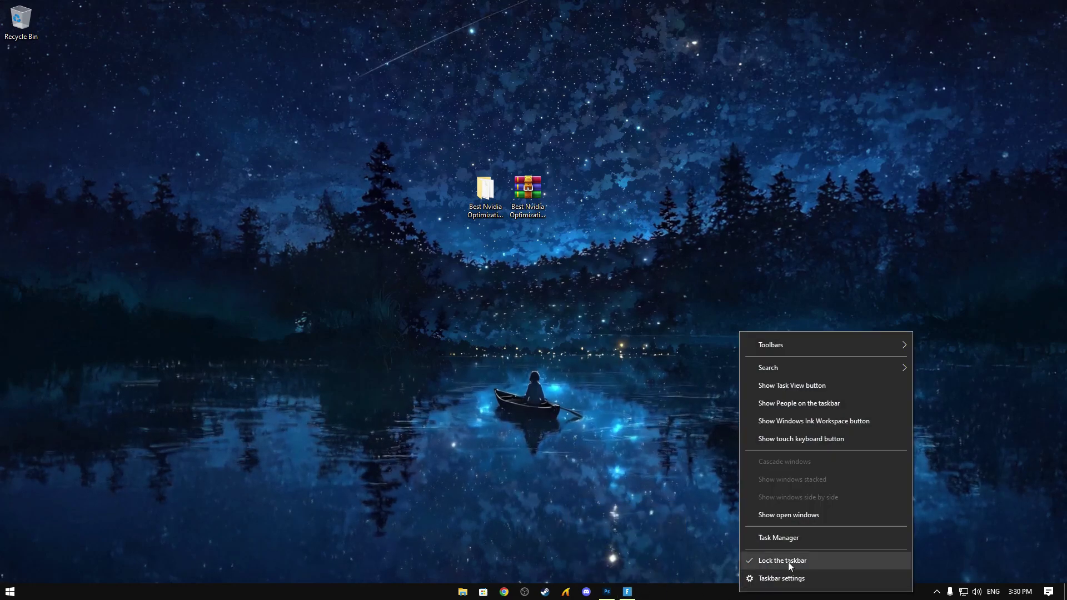
{"action": "left_click", "coordinate": [774, 538]}
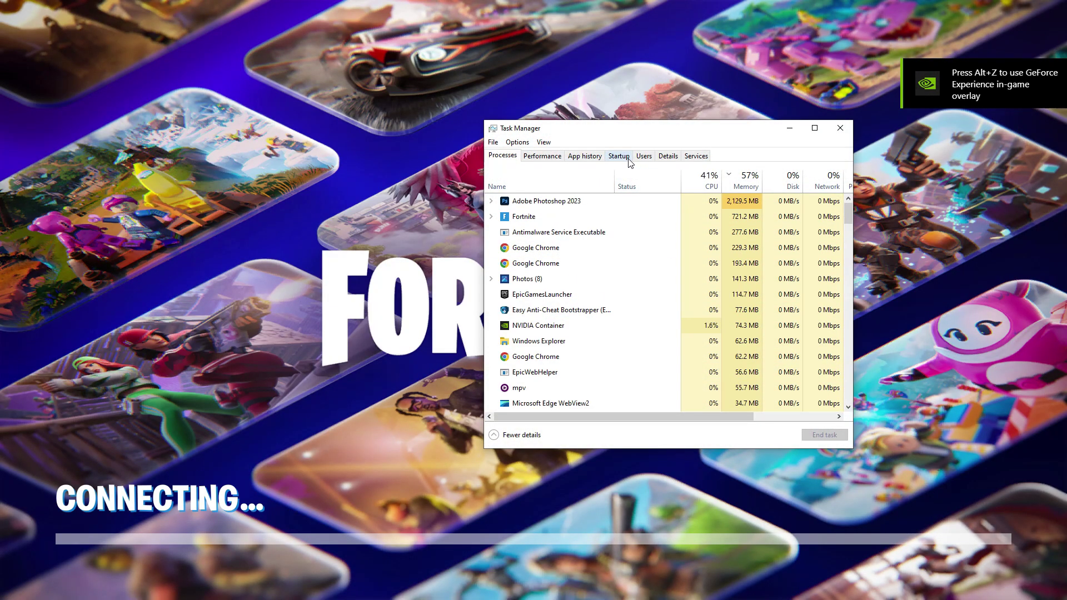
{"action": "left_click", "coordinate": [668, 156]}
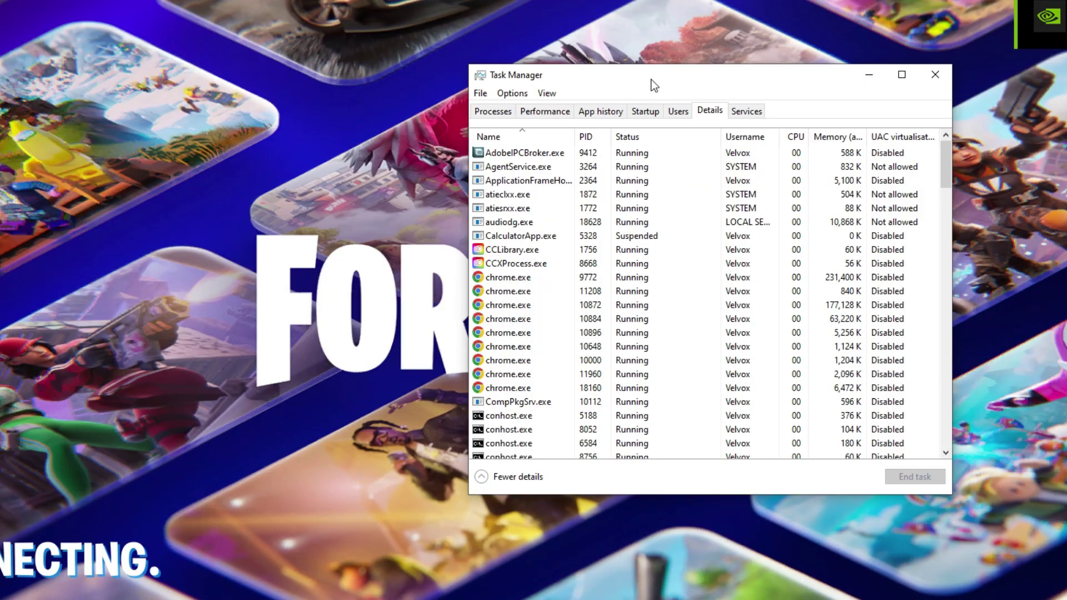
{"action": "left_click_drag", "start_coordinate": [653, 84], "coordinate": [537, 66]}
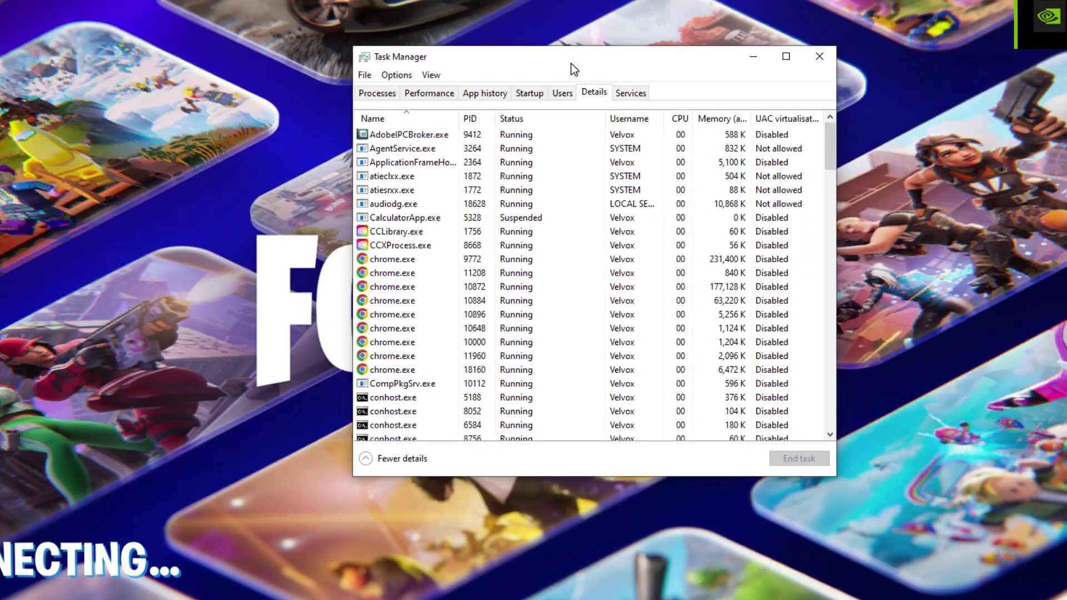
Find the running FortniteClient-Win64 process with the Fortnite icon and set its priority to High.
{"action": "left_click_drag", "start_coordinate": [826, 154], "coordinate": [814, 279]}
{"action": "scroll", "coordinate": [817, 256], "scroll_direction": "up", "scroll_amount": 9}
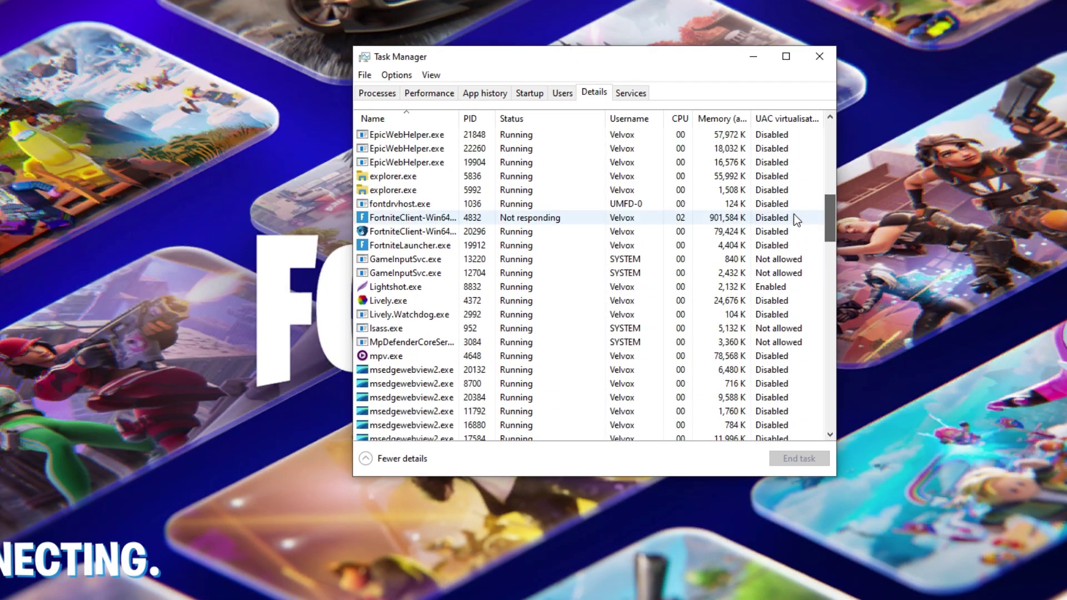
{"action": "left_click", "coordinate": [412, 218]}
{"action": "right_click", "coordinate": [411, 217]}
{"action": "mouse_move", "coordinate": [473, 279]}
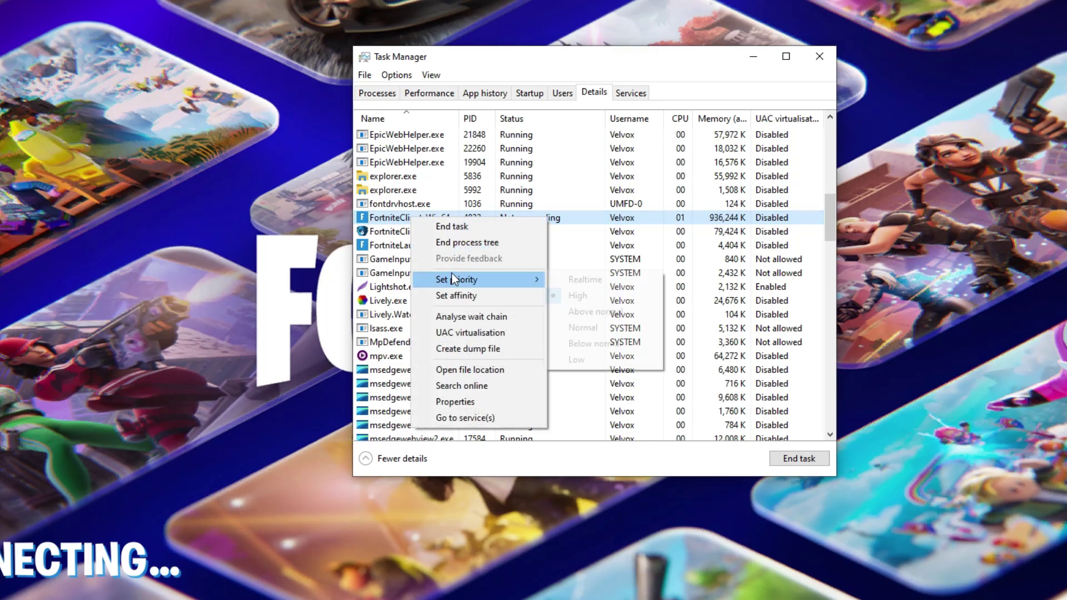
{"action": "left_click", "coordinate": [576, 295]}
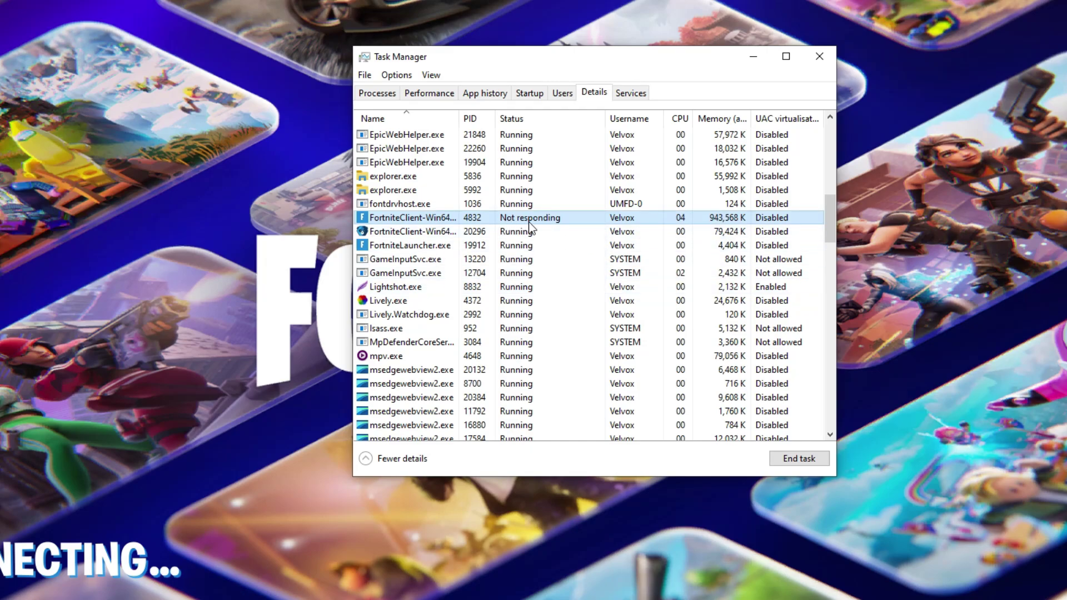
Reapply the High priority to the FortniteClient-Win64 process and close Task Manager.
{"action": "scroll", "coordinate": [542, 225], "scroll_direction": "up", "scroll_amount": 2}
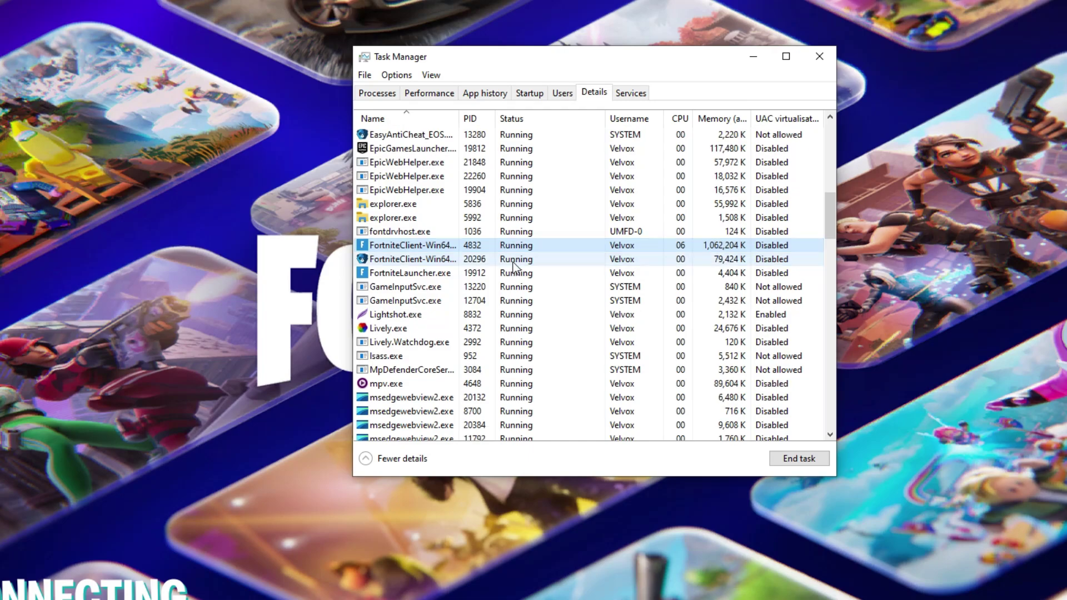
{"action": "right_click", "coordinate": [455, 243]}
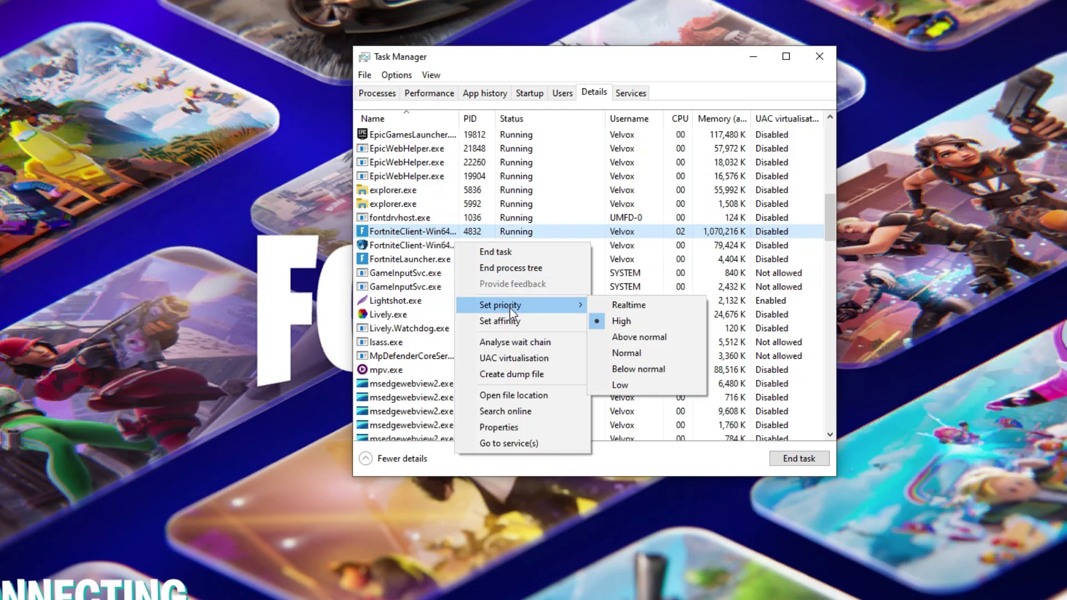
{"action": "mouse_move", "coordinate": [523, 308]}
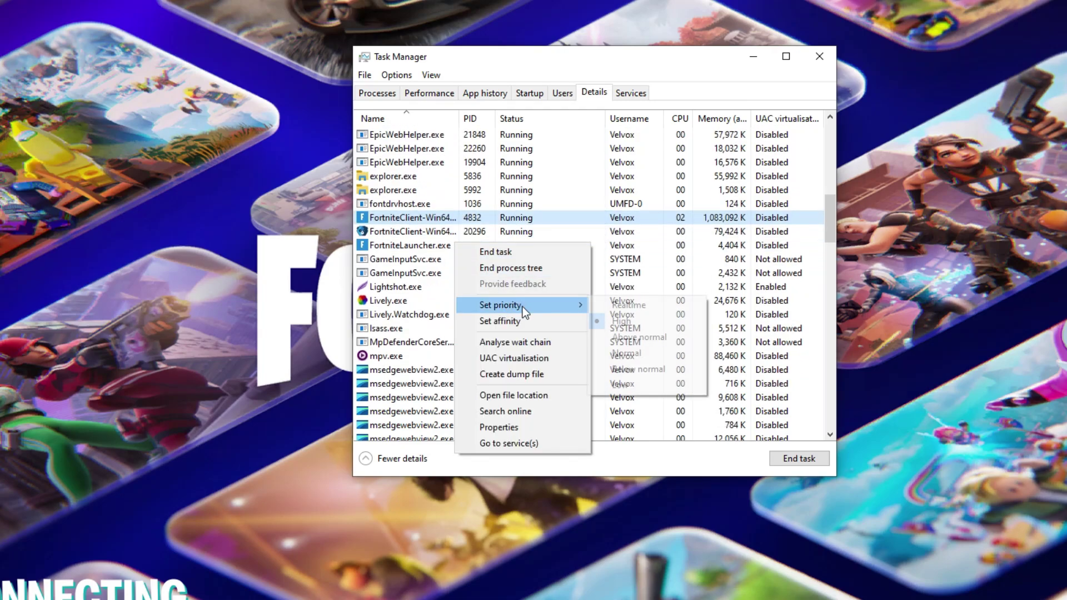
{"action": "left_click", "coordinate": [617, 321]}
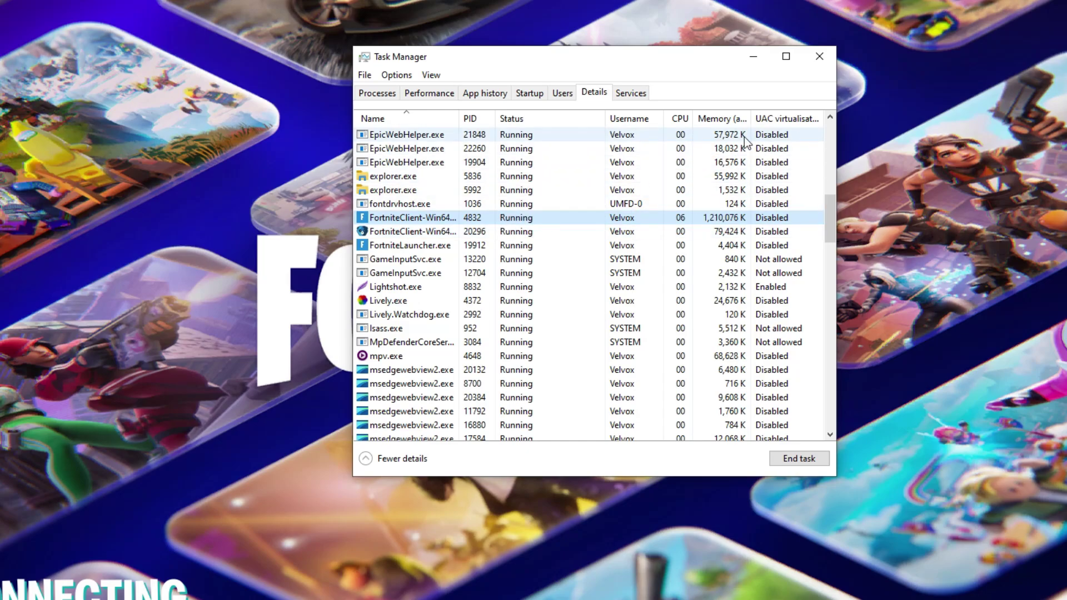
{"action": "left_click", "coordinate": [819, 57]}
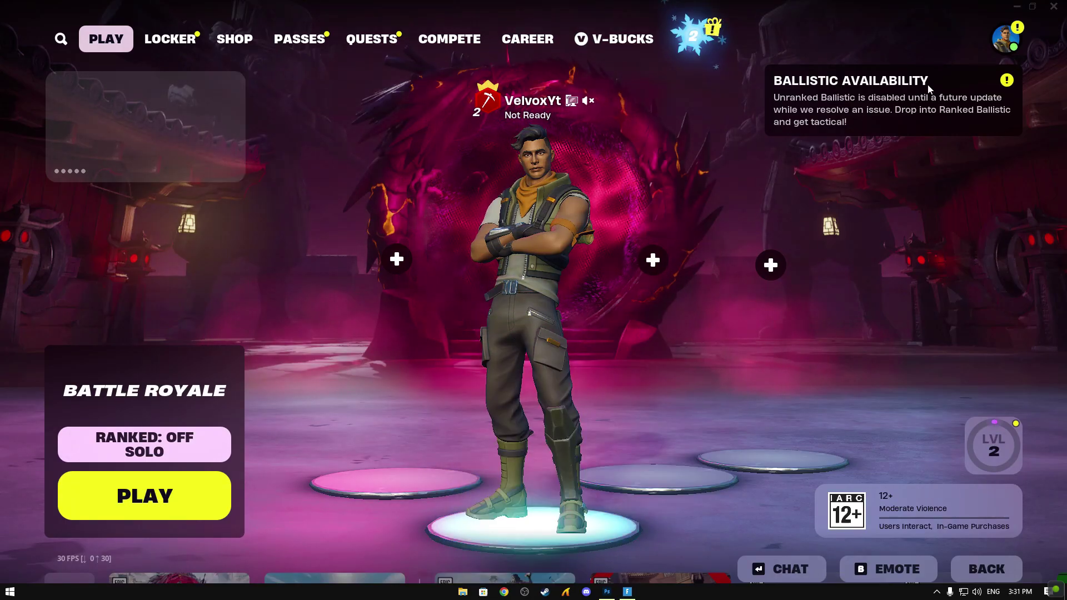
Open Fortnite's video settings, set Window Mode to Fullscreen and keep the resolution at 1920 x 1080 16:9.
{"action": "left_click", "coordinate": [1007, 42]}
{"action": "left_click", "coordinate": [733, 445]}
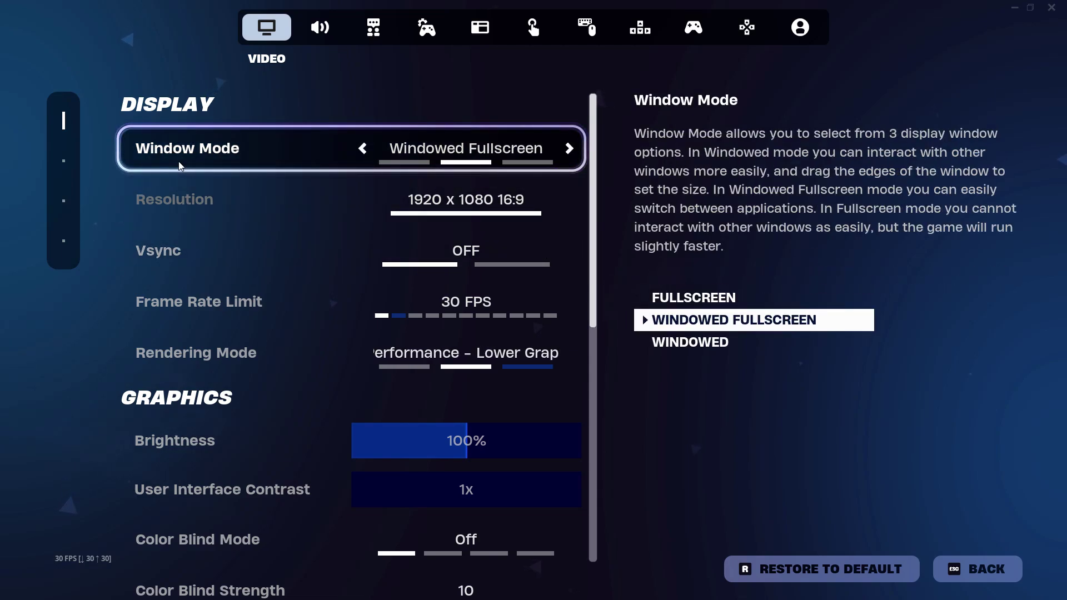
{"action": "left_click", "coordinate": [359, 148]}
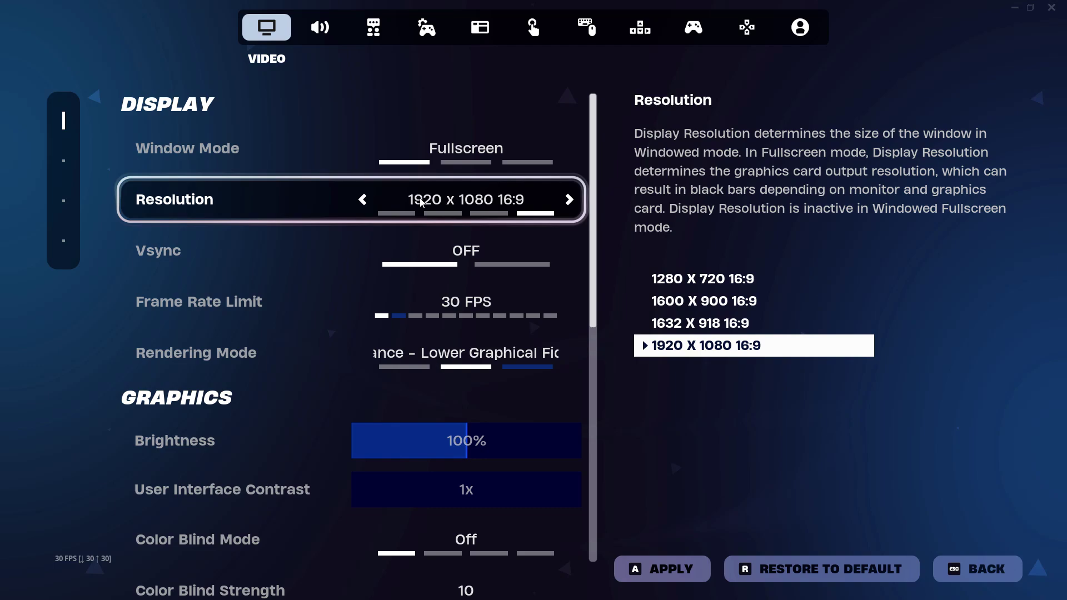
{"action": "left_click", "coordinate": [362, 200]}
{"action": "left_click", "coordinate": [569, 199]}
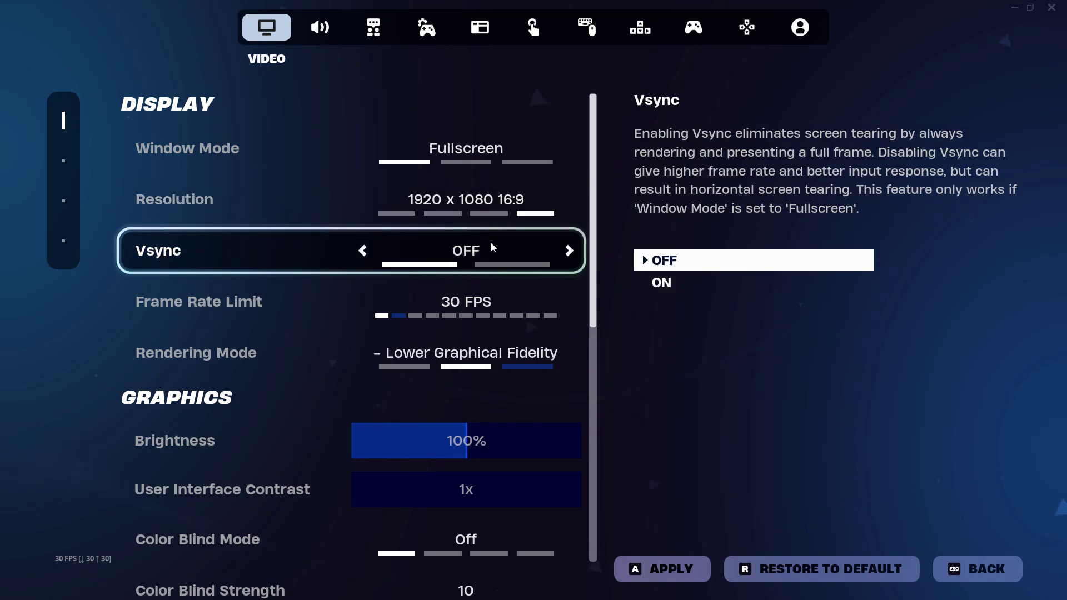
Keep Vsync OFF and set the Frame Rate Limit to Unlimited.
{"action": "left_click", "coordinate": [570, 251]}
{"action": "left_click", "coordinate": [362, 251]}
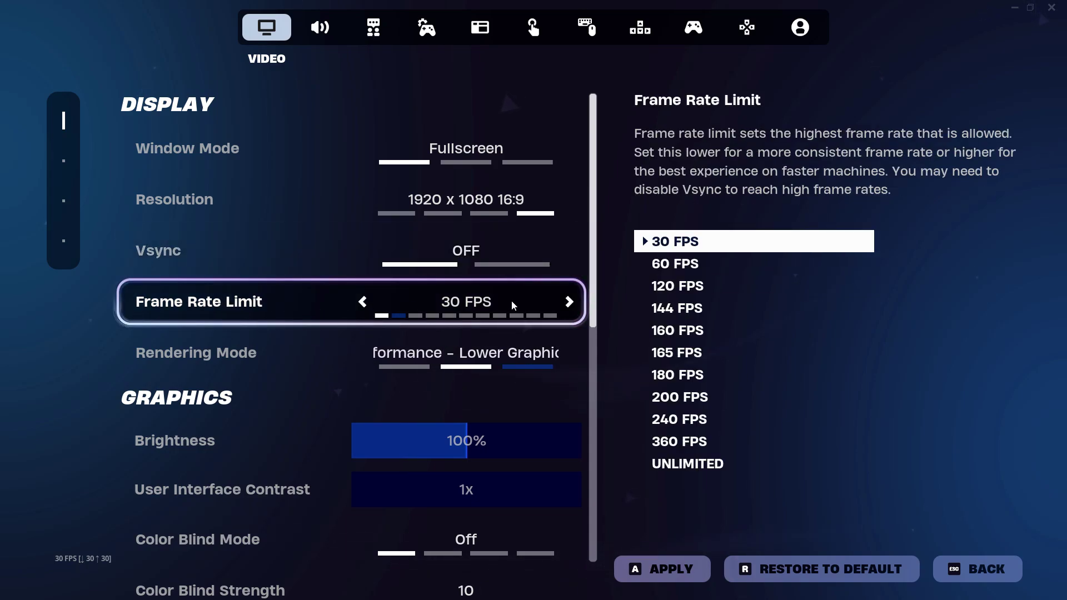
{"action": "left_click", "coordinate": [570, 302]}
{"action": "left_click", "coordinate": [360, 304]}
{"action": "left_click", "coordinate": [361, 305]}
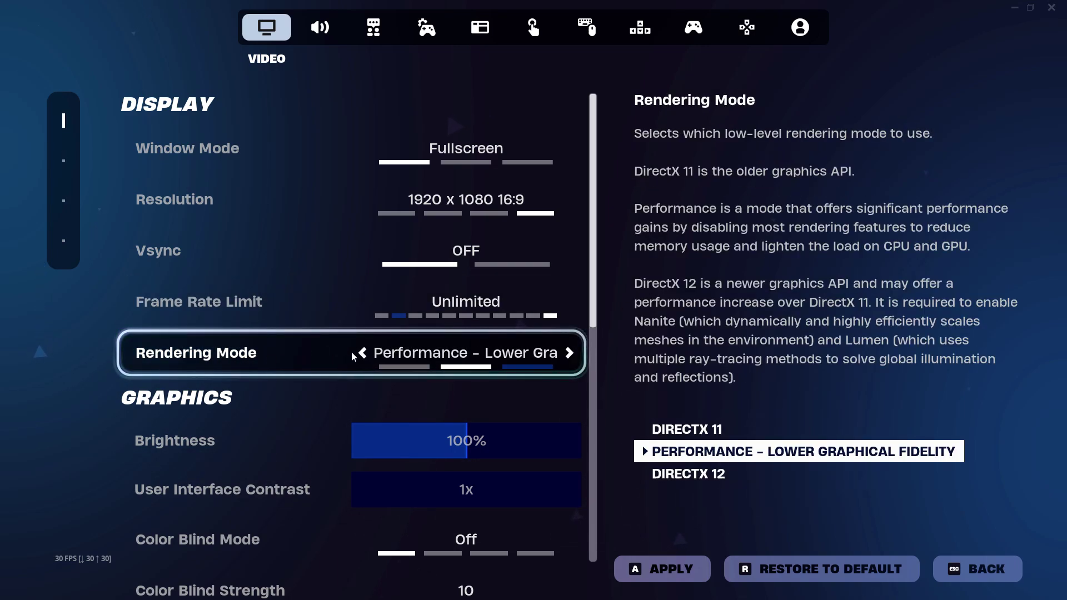
Keep Rendering Mode on Performance - Lower Graphical Fidelity and raise Brightness to 109%.
{"action": "left_click", "coordinate": [356, 354]}
{"action": "left_click", "coordinate": [567, 354]}
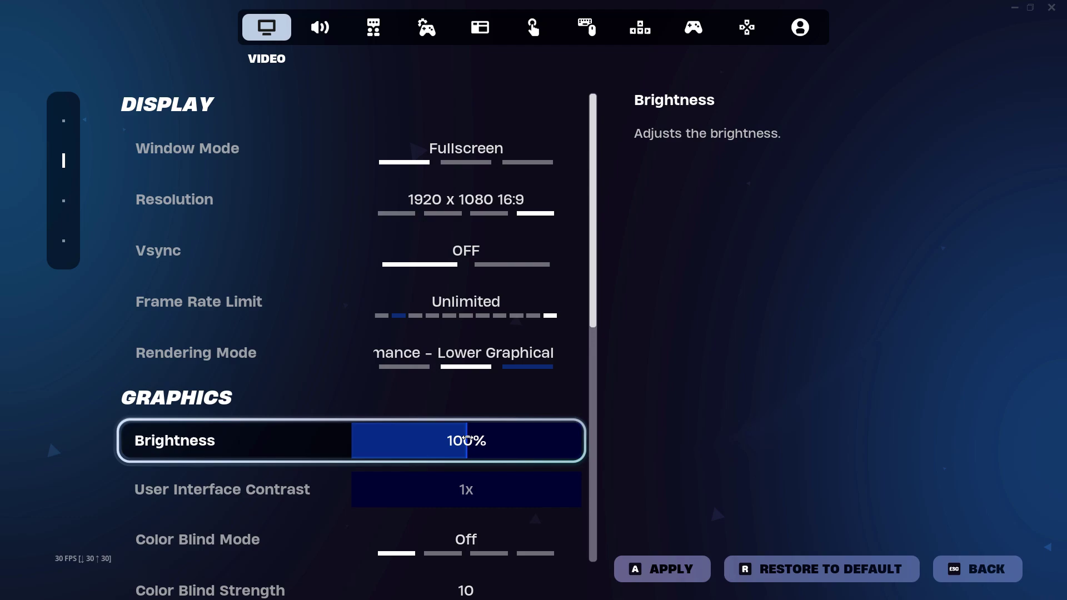
{"action": "left_click", "coordinate": [476, 441]}
{"action": "left_click_drag", "start_coordinate": [476, 439], "coordinate": [487, 437]}
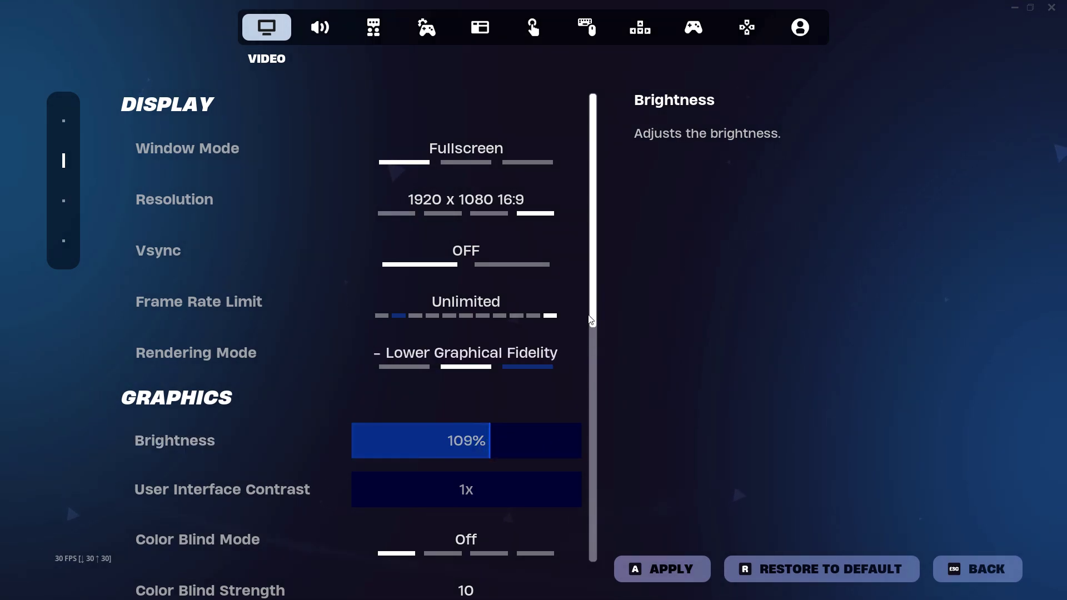
Set Color Blind Mode to Tritanope in the graphics section.
{"action": "scroll", "coordinate": [594, 332], "scroll_direction": "down", "scroll_amount": 1}
{"action": "left_click_drag", "start_coordinate": [594, 332], "coordinate": [581, 440]}
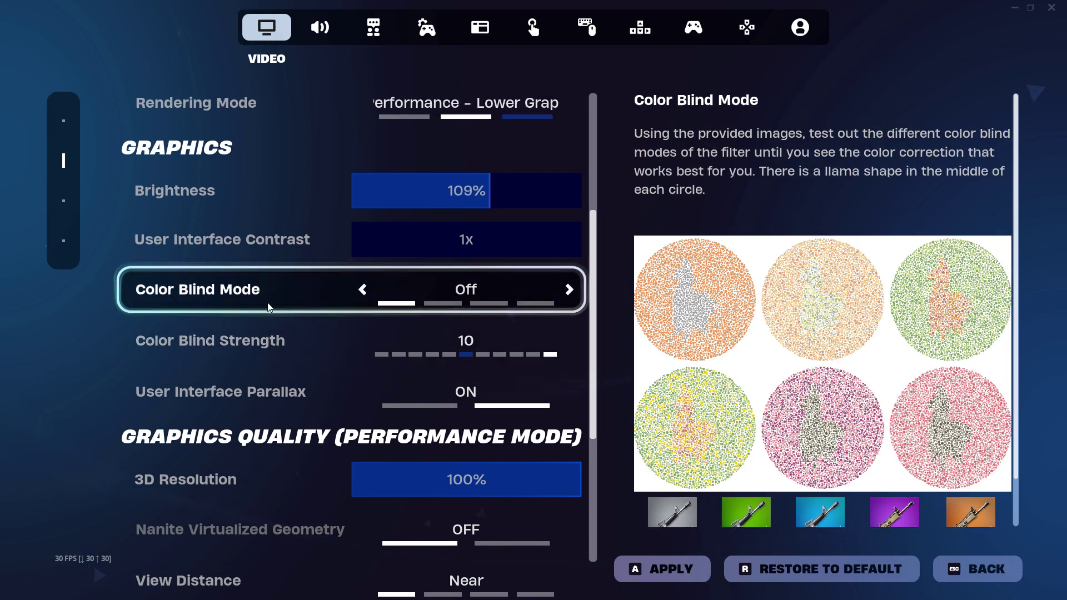
{"action": "left_click", "coordinate": [568, 289]}
{"action": "left_click", "coordinate": [575, 289]}
{"action": "left_click", "coordinate": [575, 290]}
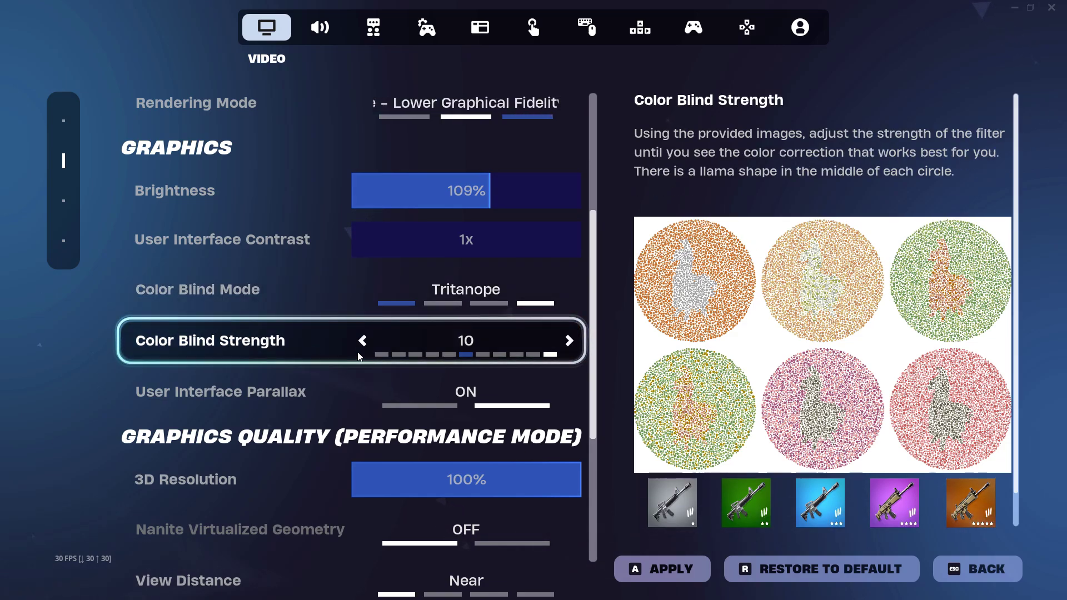
Try other values for Color Blind Strength and User Interface Parallax, returning them to 10 and ON.
{"action": "left_click", "coordinate": [569, 341]}
{"action": "left_click", "coordinate": [359, 345]}
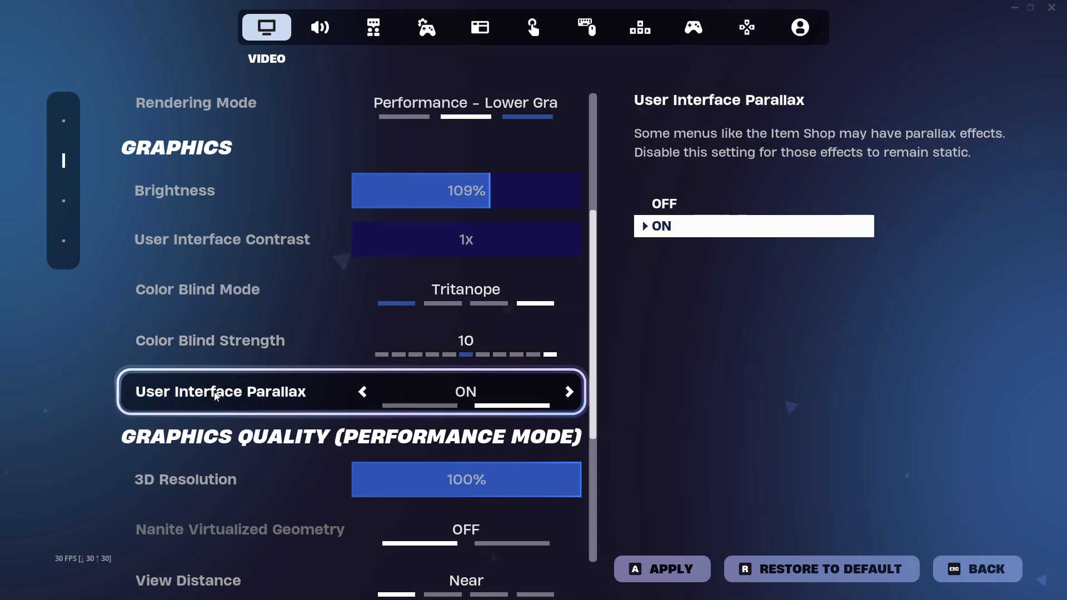
{"action": "left_click", "coordinate": [365, 392]}
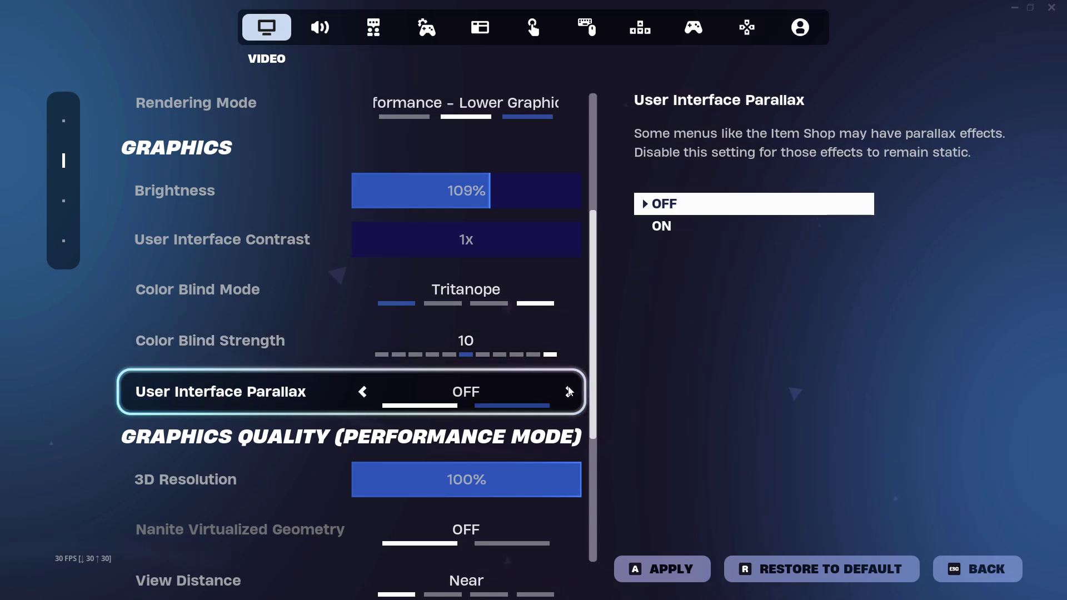
{"action": "left_click", "coordinate": [569, 391]}
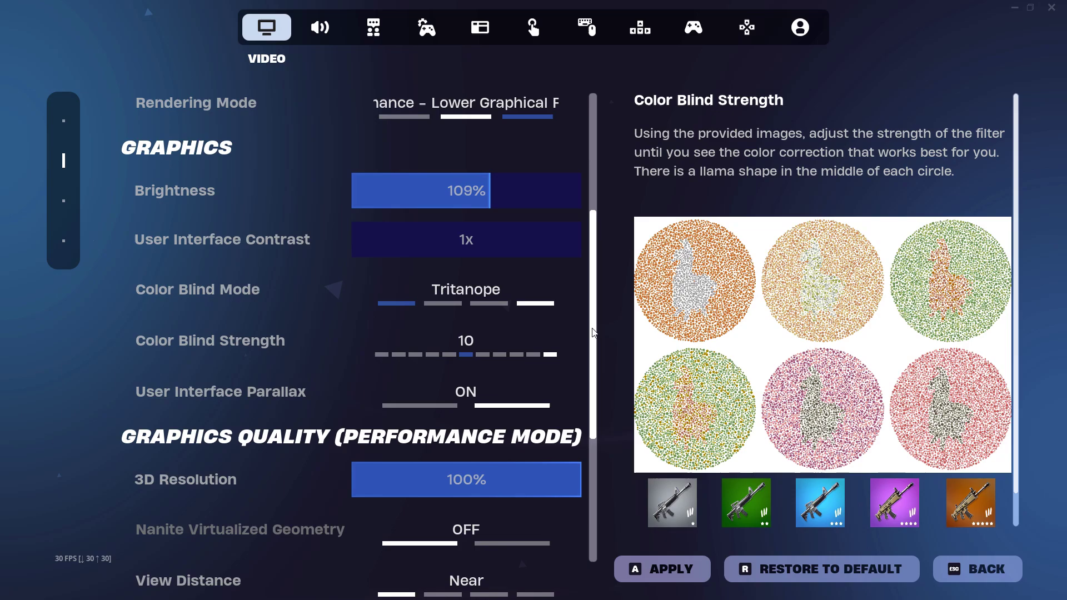
Lower 3D Resolution to 70% in the performance mode graphics quality settings.
{"action": "scroll", "coordinate": [594, 332], "scroll_direction": "down", "scroll_amount": 4}
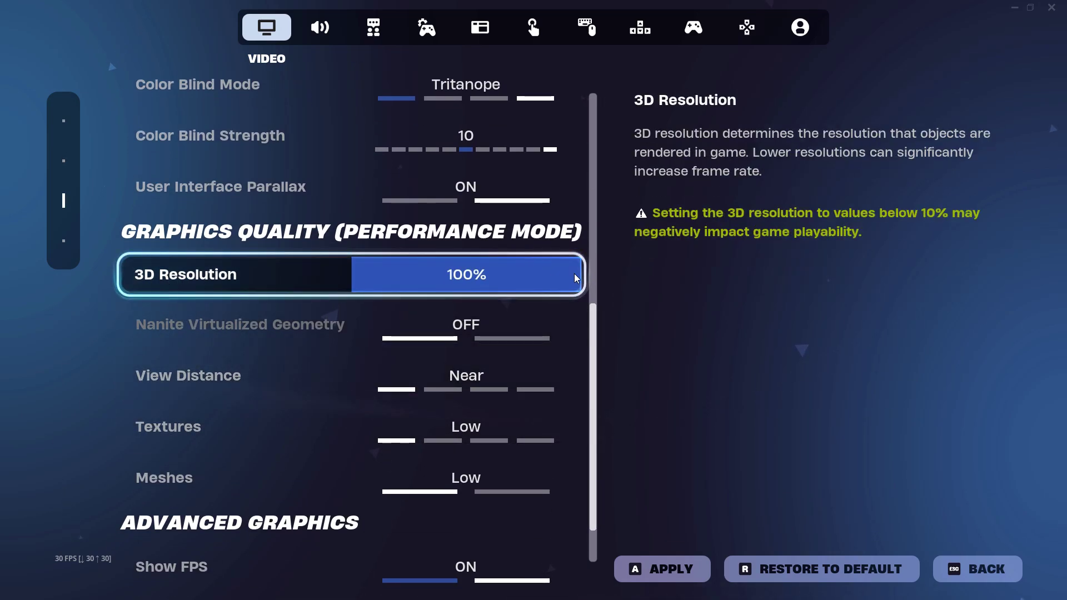
{"action": "left_click_drag", "start_coordinate": [576, 278], "coordinate": [475, 275]}
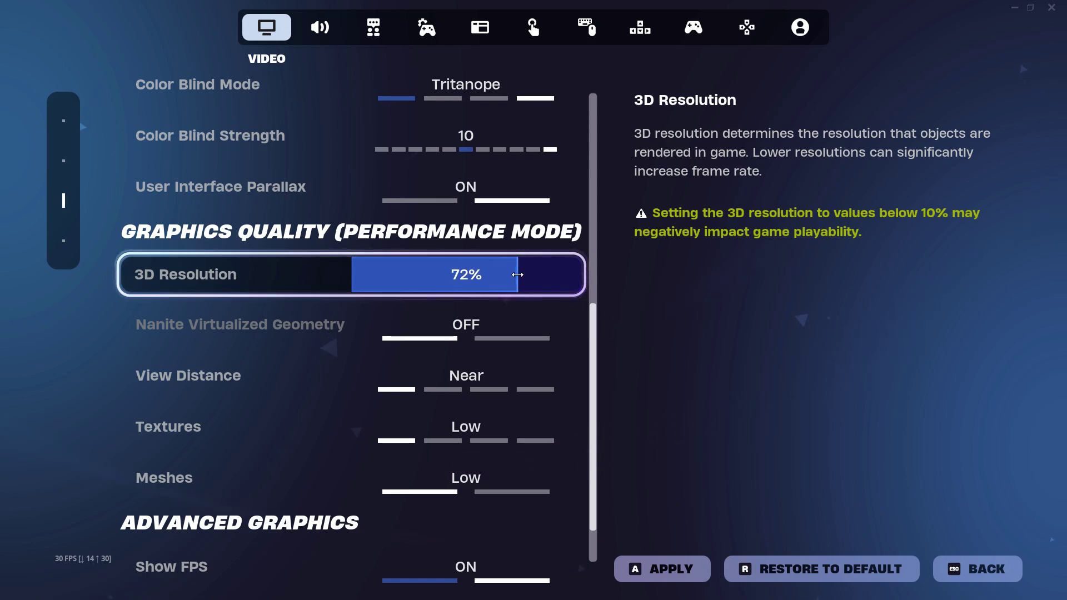
{"action": "left_click_drag", "start_coordinate": [509, 275], "coordinate": [527, 275]}
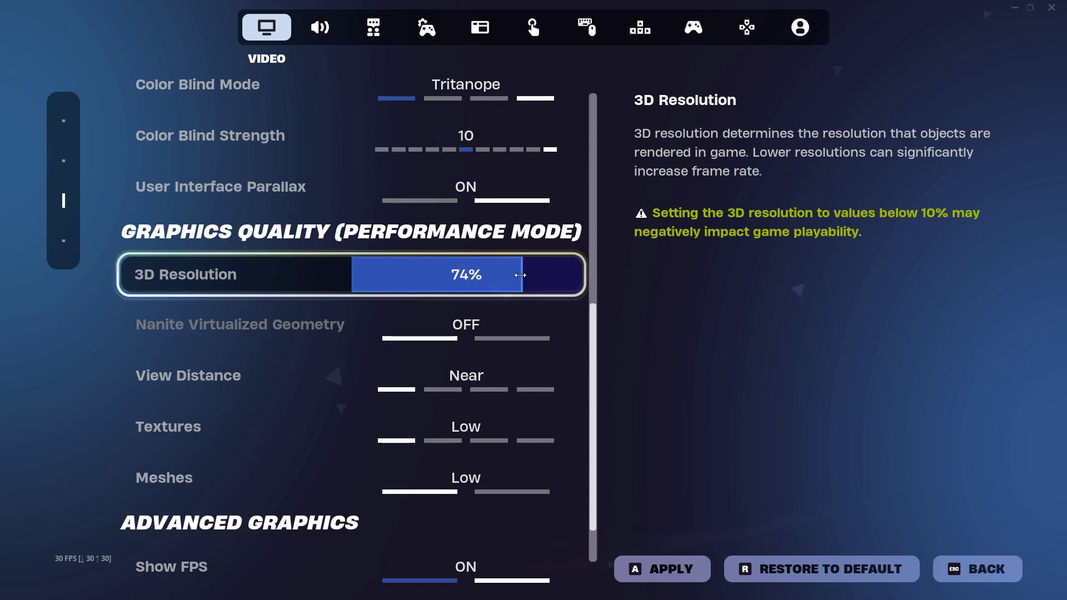
{"action": "left_click_drag", "start_coordinate": [513, 274], "coordinate": [512, 275]}
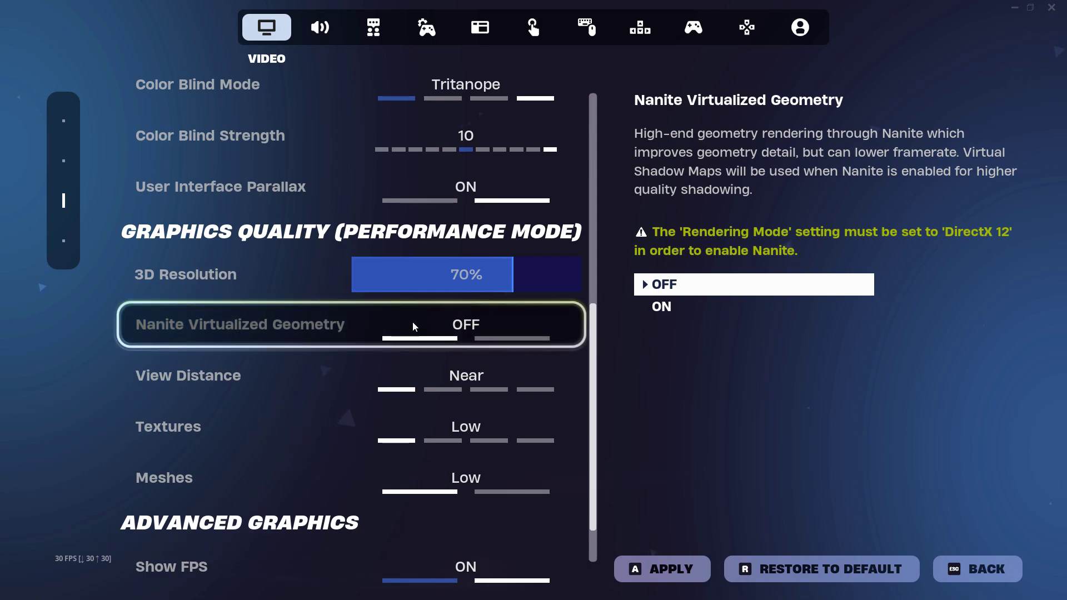
Try the Medium View Distance and return it to Near.
{"action": "left_click", "coordinate": [568, 376]}
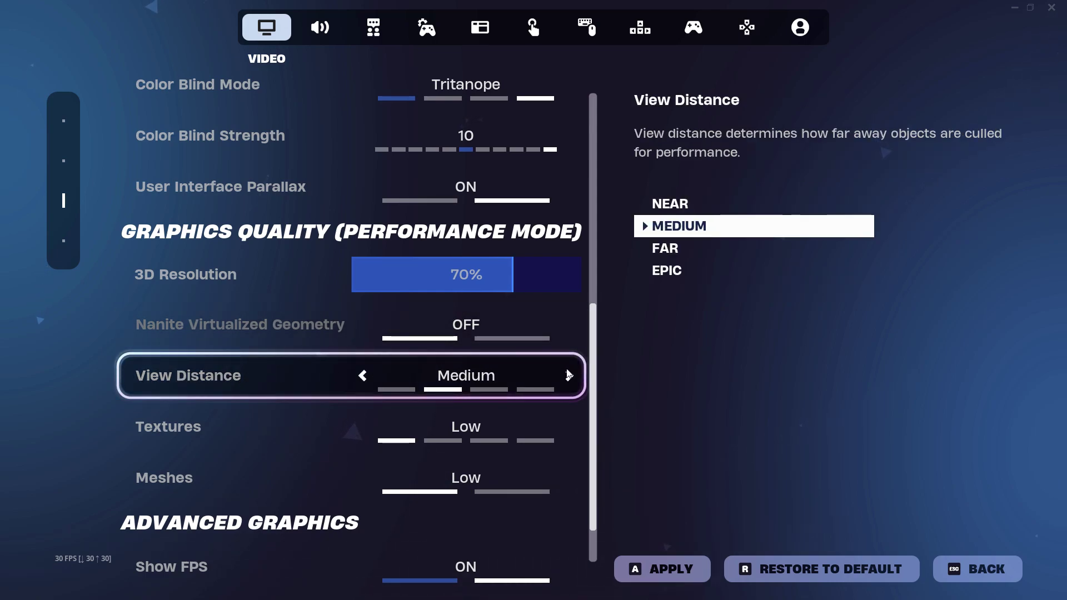
{"action": "left_click", "coordinate": [454, 381]}
{"action": "left_click", "coordinate": [364, 376]}
{"action": "left_click", "coordinate": [395, 386]}
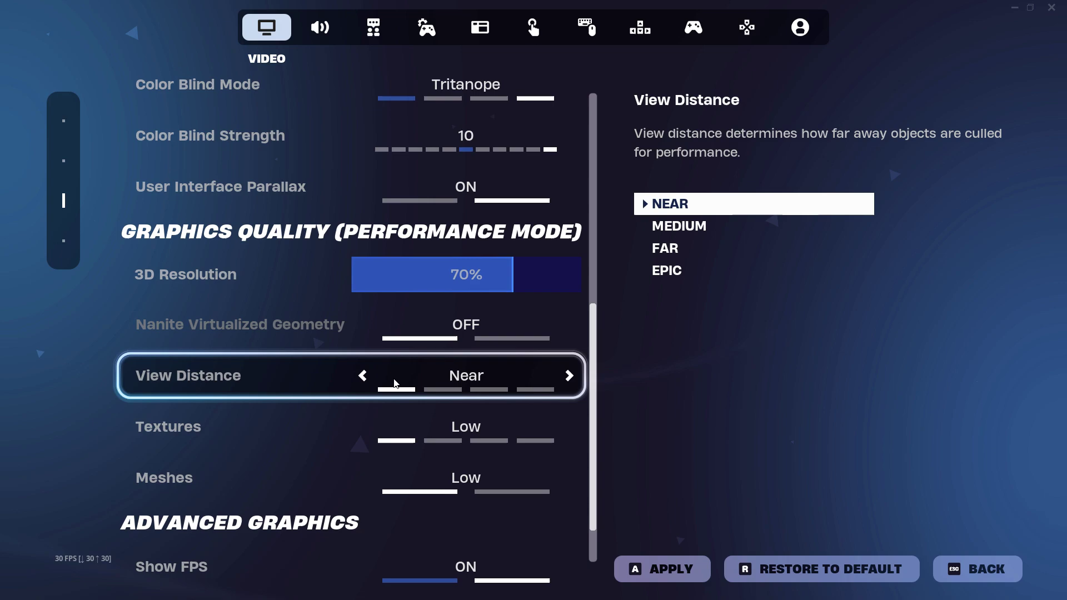